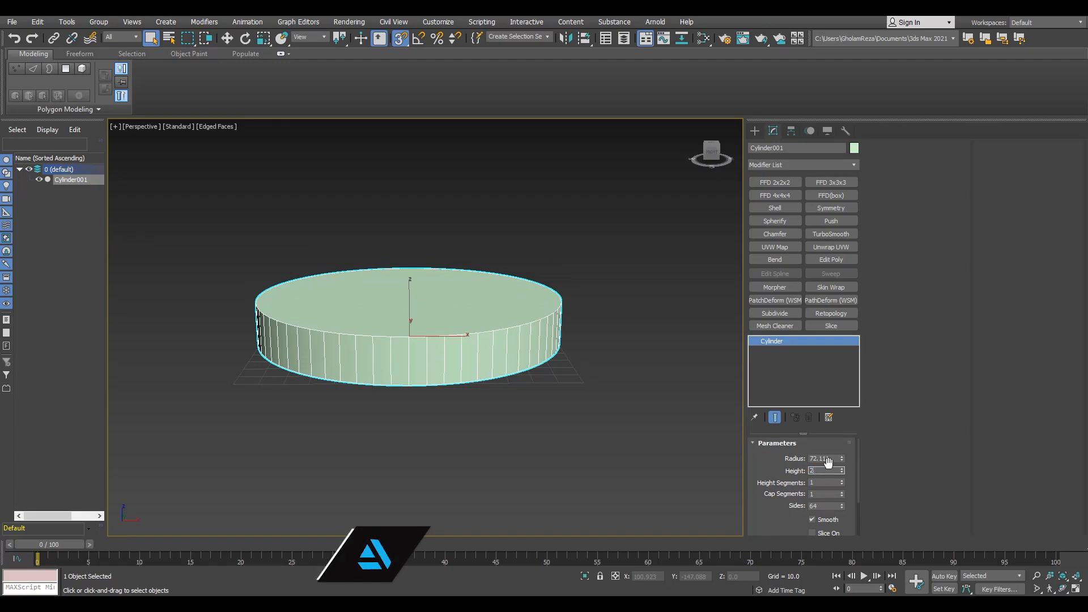
# Set the cylinder's height to 25.
pyautogui.write('5')
pyautogui.press('Return')
pyautogui.moveTo(340, 253); pyautogui.dragTo(359, 338, button='middle')
# Clone the cylinder in the top view, placing the copy about 91.5 units away along the Y axis.
pyautogui.hotkey('alt', 'w')
pyautogui.hotkey('alt', 'w')
pyautogui.moveTo(396, 235); pyautogui.dragTo(435, 235, button='middle')
pyautogui.click(590, 214)
pyautogui.moveTo(590, 214); pyautogui.dragTo(529, 193, button='middle')
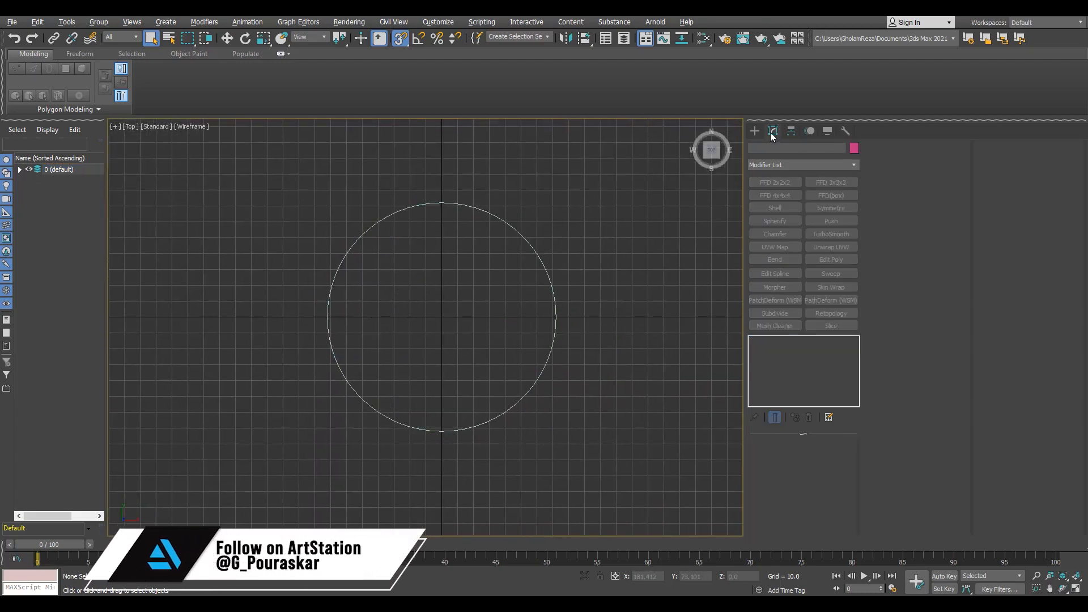
pyautogui.click(754, 131)
pyautogui.click(555, 298)
pyautogui.press('w')
pyautogui.moveTo(490, 326); pyautogui.dragTo(431, 359, button='middle')
pyautogui.press('s')
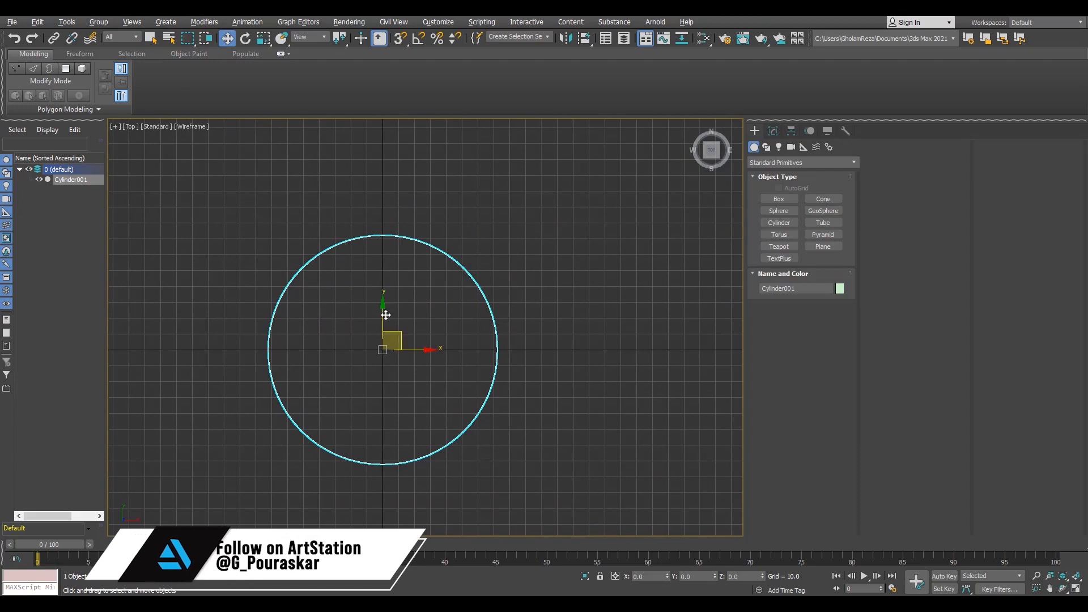
pyautogui.moveTo(385, 315)
pyautogui.keyDown('shift'); pyautogui.mouseDown()
pyautogui.moveTo(385, 132)
pyautogui.moveTo(384, 170)
pyautogui.mouseUp(); pyautogui.keyUp('shift')
pyautogui.click(545, 354)
# Reduce the copied cylinder's radius to about 23.8 and move it outward to about Y 106.5.
pyautogui.moveTo(373, 257); pyautogui.dragTo(385, 366, button='middle')
pyautogui.click(772, 131)
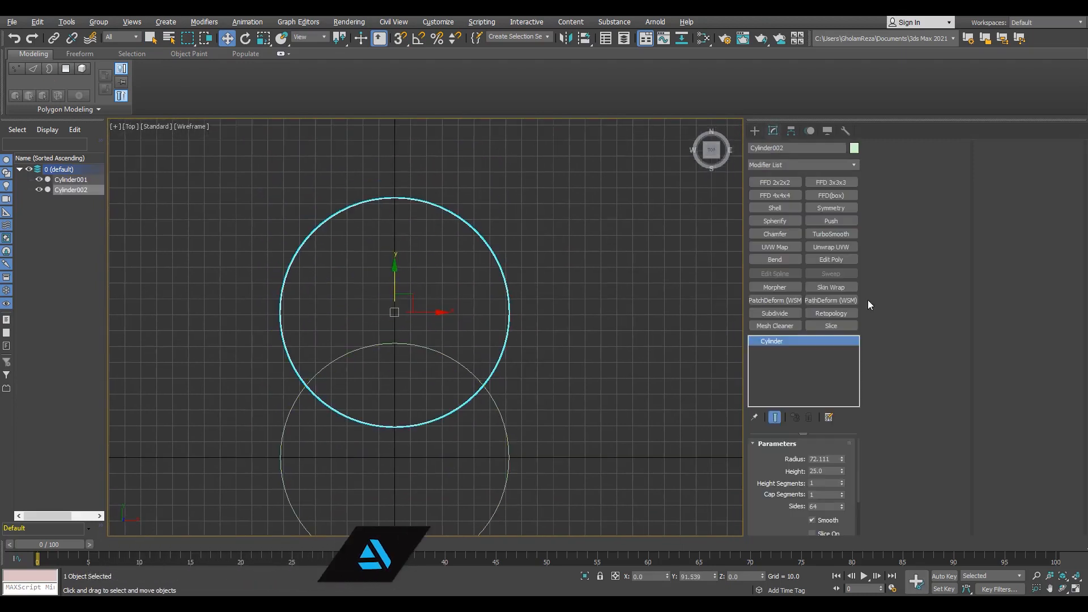
pyautogui.moveTo(843, 460); pyautogui.dragTo(841, 495)
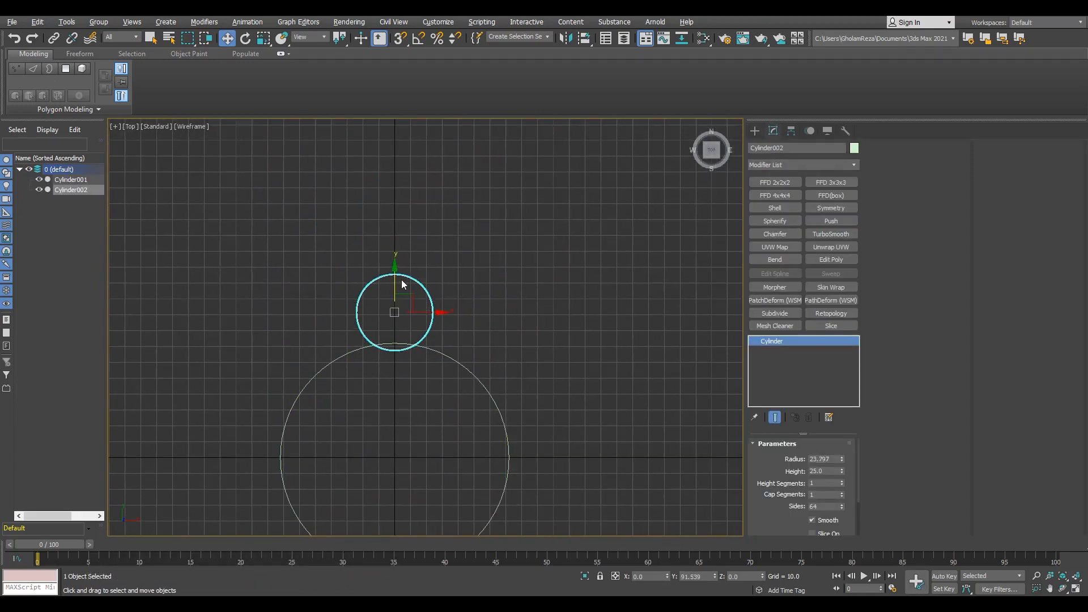
pyautogui.hotkey('alt', 'w')
pyautogui.hotkey('alt', 'w')
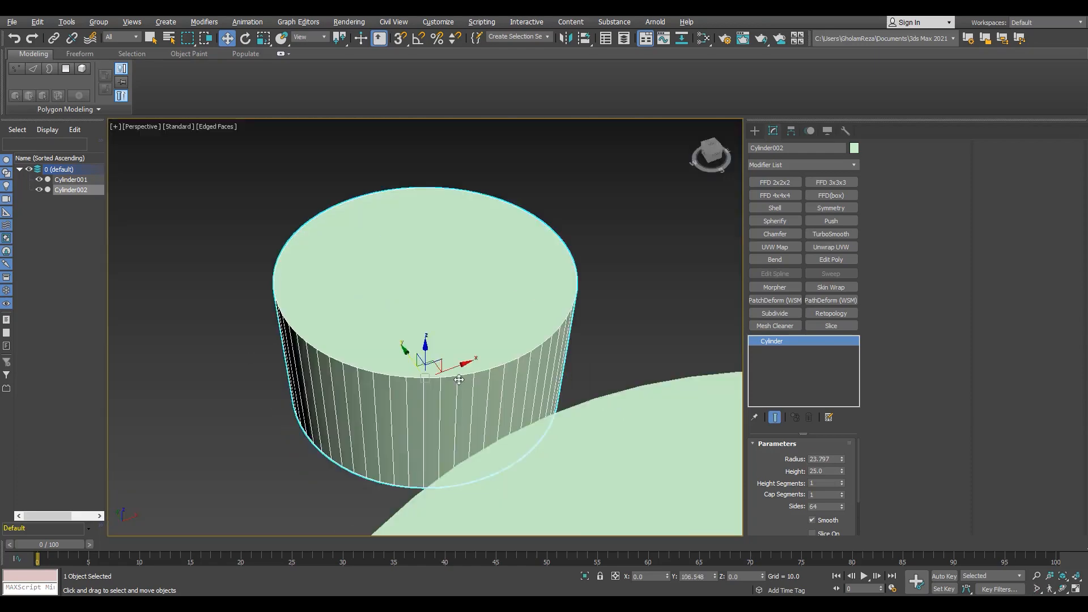
# Add an Edit Poly modifier to the small cylinder and delete the vertices of the half facing the large cylinder.
pyautogui.keyDown('alt'); pyautogui.moveTo(430, 334); pyautogui.dragTo(306, 317, button='middle'); pyautogui.keyUp('alt')
pyautogui.scroll(-2, 340, 317)
pyautogui.hotkey('alt', 'w')
pyautogui.middleClick(240, 243)
pyautogui.hotkey('alt', 'w')
pyautogui.scroll(3, 376, 282)
pyautogui.scroll(-1, 389, 296)
pyautogui.scroll(-2, 403, 301)
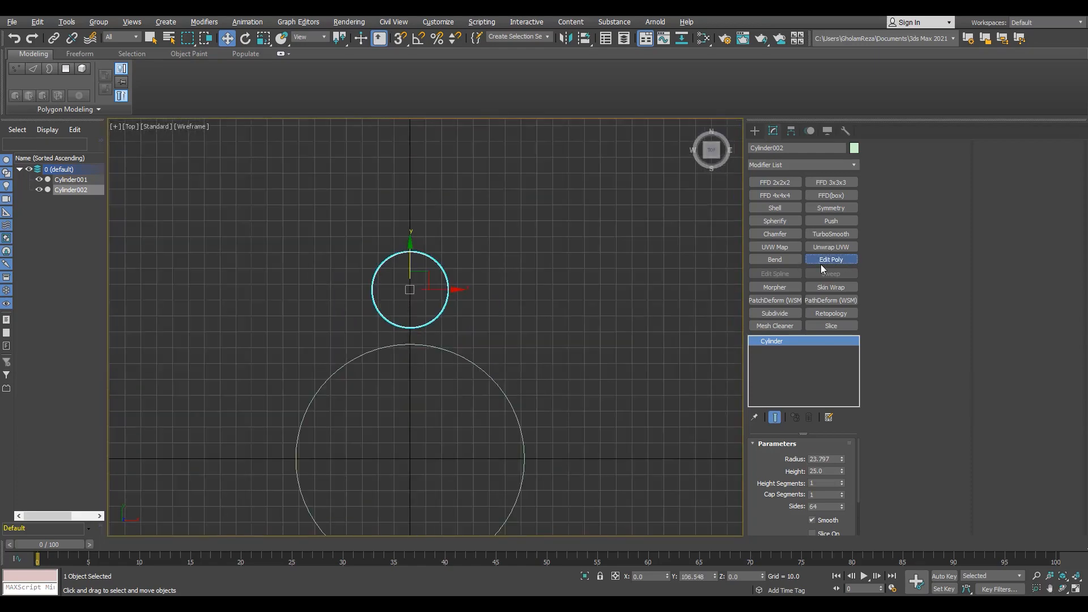
pyautogui.click(831, 259)
pyautogui.press('1')
pyautogui.scroll(4, 424, 290)
pyautogui.moveTo(185, 288); pyautogui.dragTo(185, 286)
pyautogui.scroll(-3, 396, 326)
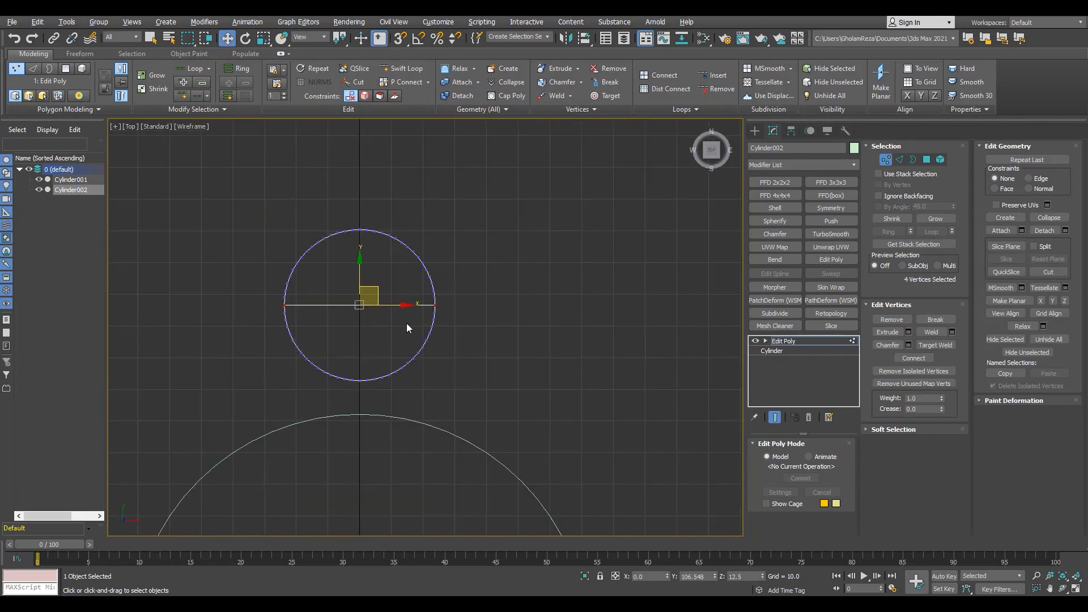
pyautogui.press('Delete')
# Extend the two cut edges of the half cylinder along Y into the large cylinder to form a tab.
pyautogui.press('2')
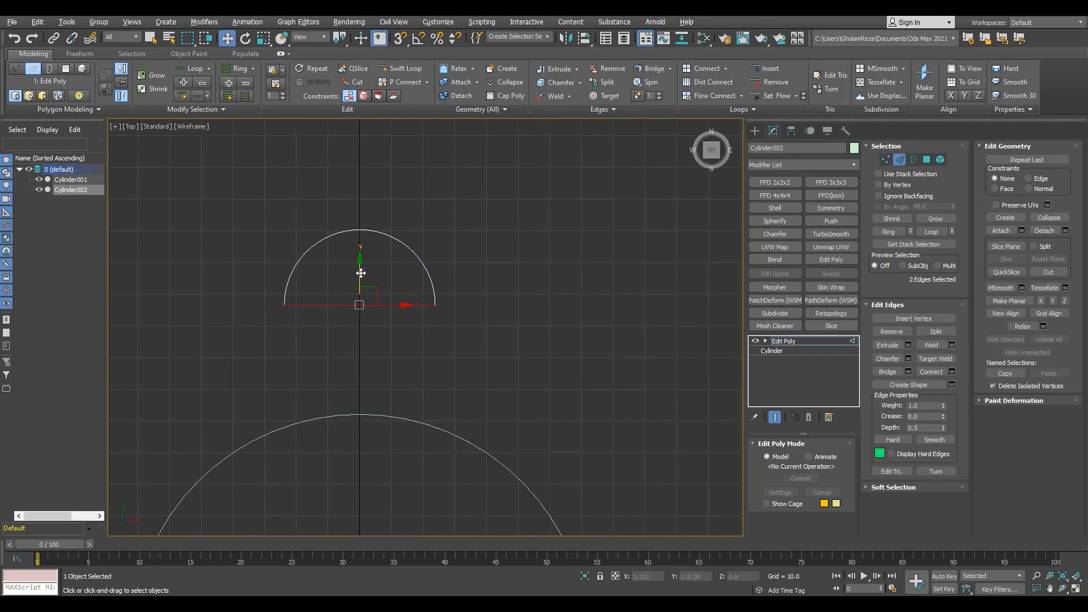
pyautogui.moveTo(421, 405); pyautogui.dragTo(421, 405)
pyautogui.hotkey('alt', 'w')
pyautogui.middleClick(454, 442)
pyautogui.hotkey('alt', 'w')
pyautogui.keyDown('alt'); pyautogui.moveTo(453, 448); pyautogui.dragTo(294, 374, button='middle'); pyautogui.keyUp('alt')
pyautogui.scroll(4, 274, 374)
pyautogui.scroll(-5, 267, 362)
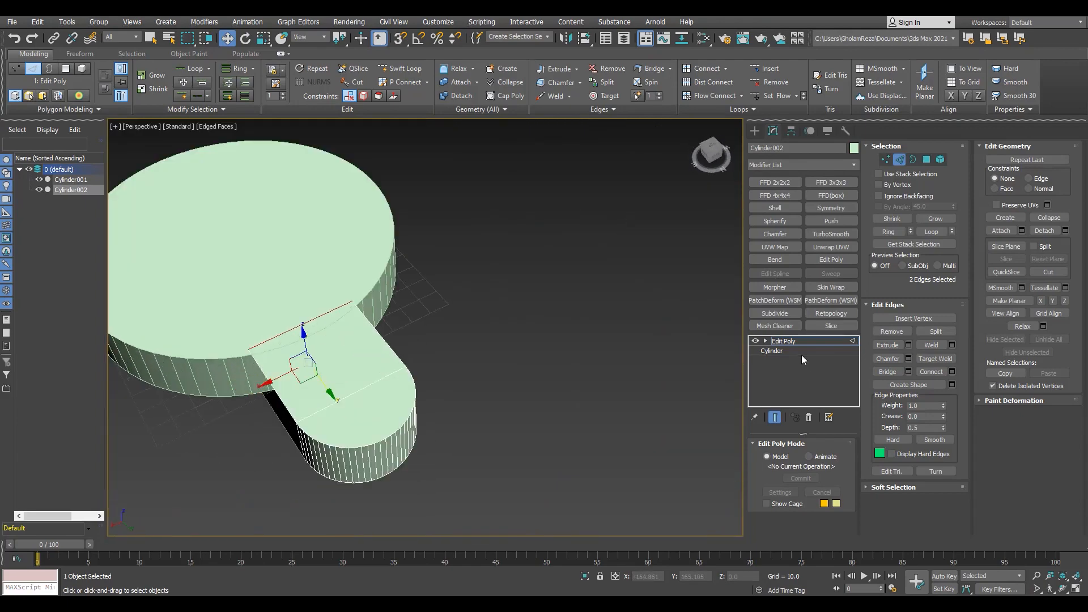
# Scale the whole tab down slightly and uniformly with the Scale Transform Type-In.
pyautogui.click(801, 342)
pyautogui.scroll(5, 250, 403)
pyautogui.moveTo(250, 403); pyautogui.dragTo(488, 308, button='middle')
pyautogui.press('t')
pyautogui.scroll(4, 450, 380)
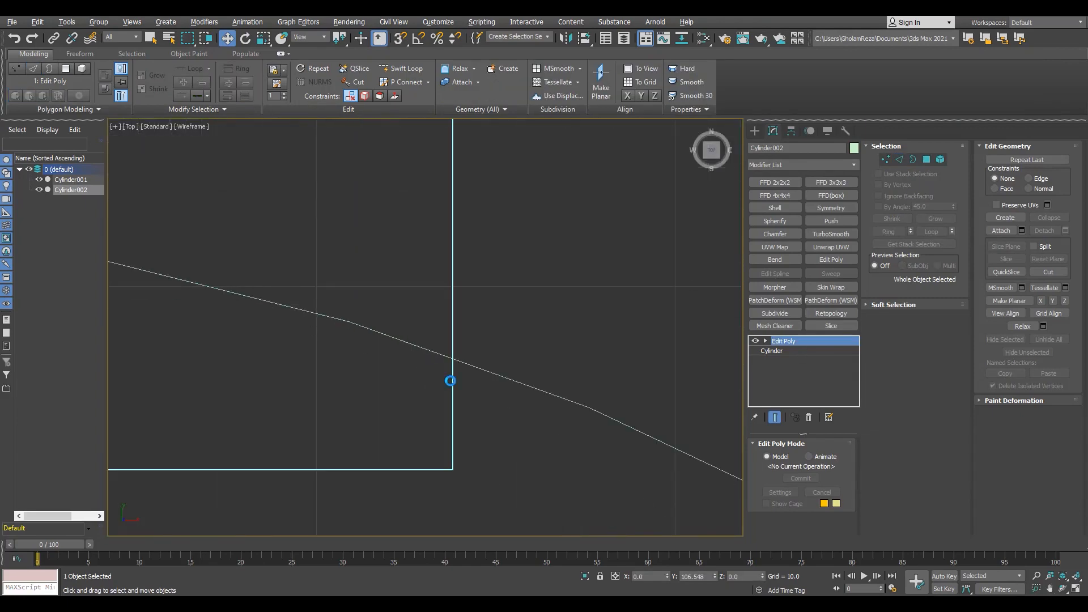
pyautogui.rightClick(262, 38)
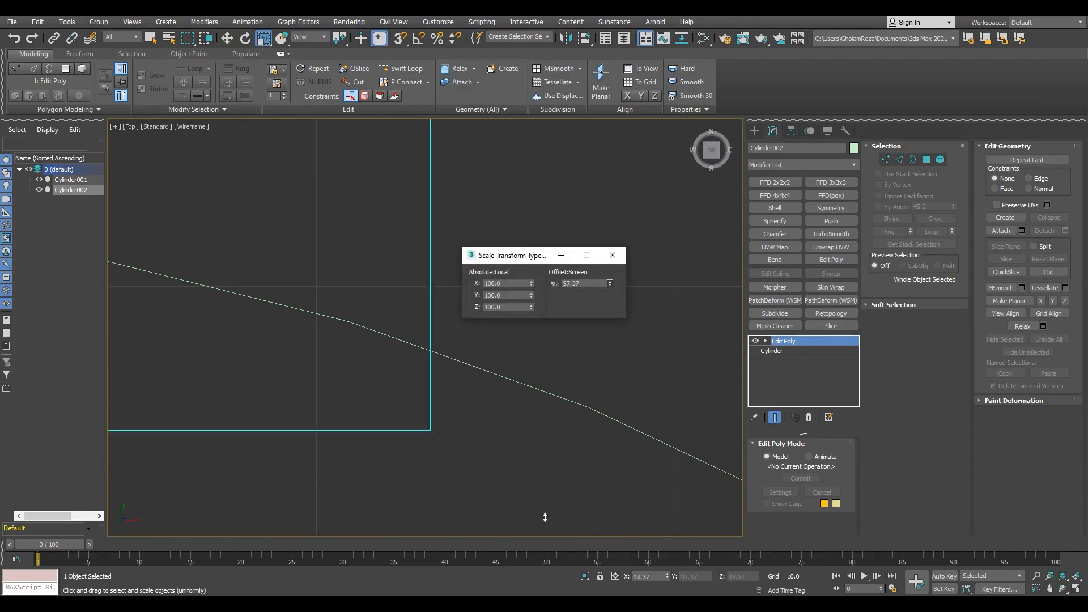
pyautogui.click(615, 255)
# Move the vertices at the tab's open end deeper into the large cylinder along Y.
pyautogui.scroll(-6, 610, 283)
pyautogui.press('1')
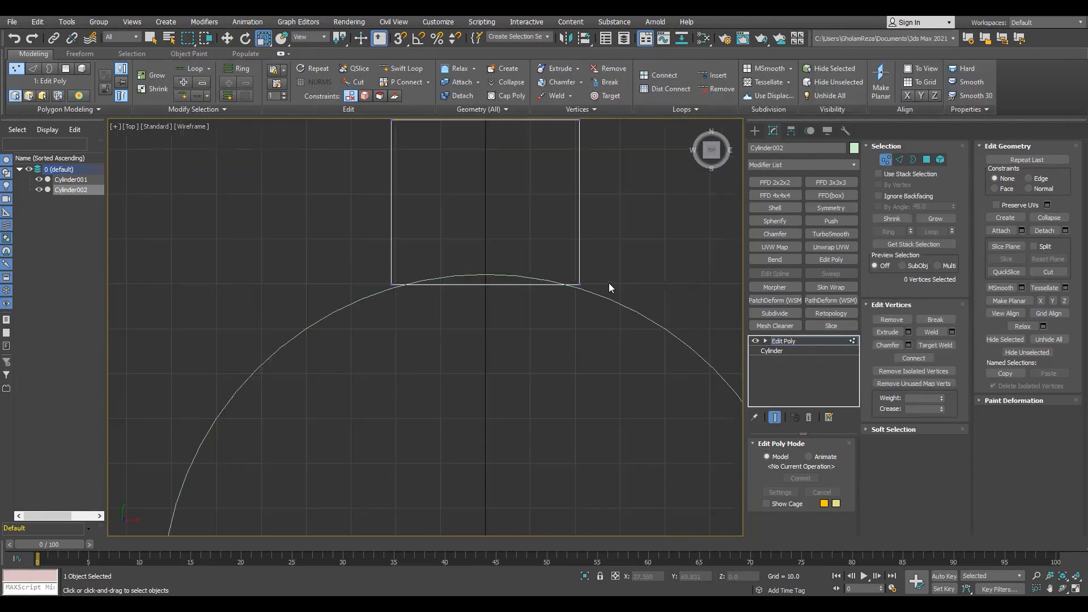
pyautogui.press('w')
pyautogui.scroll(3, 646, 279)
pyautogui.moveTo(206, 339); pyautogui.dragTo(206, 340)
# Raise the tab's top vertices to the height of the large cylinder's top face.
pyautogui.press('p')
pyautogui.moveTo(363, 309)
pyautogui.keyDown('alt'); pyautogui.mouseDown(button='middle')
pyautogui.moveTo(362, 275)
pyautogui.moveTo(448, 249)
pyautogui.mouseUp(button='middle'); pyautogui.keyUp('alt')
pyautogui.scroll(-4, 403, 262)
pyautogui.press('F3')
pyautogui.moveTo(602, 189); pyautogui.dragTo(254, 261)
pyautogui.press('F3')
pyautogui.keyDown('alt'); pyautogui.moveTo(253, 260); pyautogui.dragTo(561, 209, button='middle'); pyautogui.keyUp('alt')
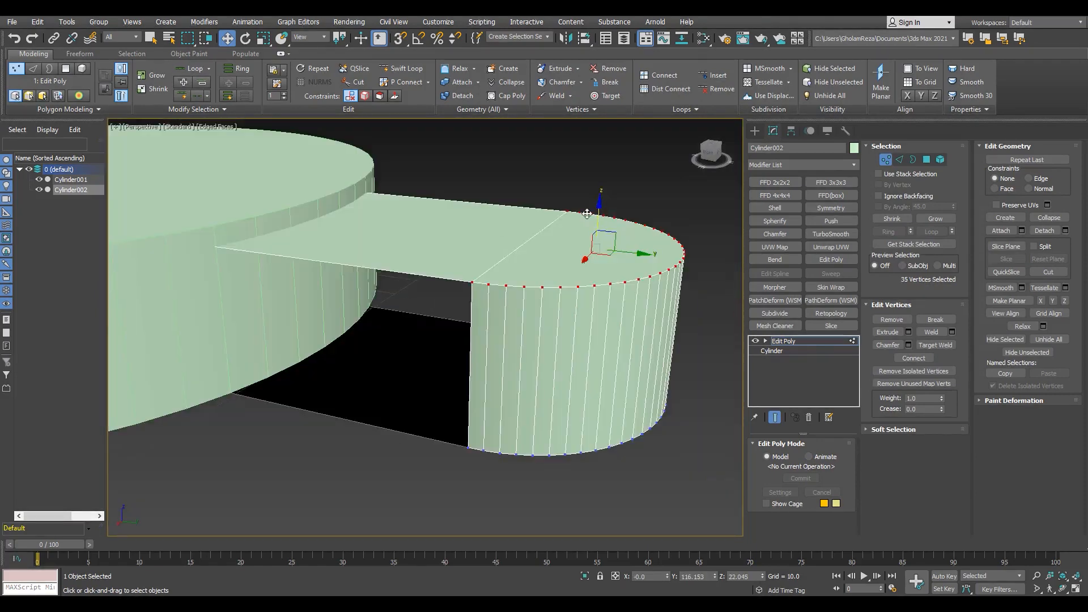
pyautogui.moveTo(587, 213); pyautogui.dragTo(267, 209)
pyautogui.click(412, 199)
# Bridge the top and bottom edges on both open sides of the tab to build its side walls.
pyautogui.scroll(-4, 412, 199)
pyautogui.moveTo(389, 253)
pyautogui.keyDown('alt'); pyautogui.mouseDown(button='middle')
pyautogui.moveTo(420, 272)
pyautogui.moveTo(390, 265)
pyautogui.moveTo(433, 301)
pyautogui.moveTo(376, 243)
pyautogui.mouseUp(button='middle'); pyautogui.keyUp('alt')
pyautogui.press('2')
pyautogui.click(412, 261)
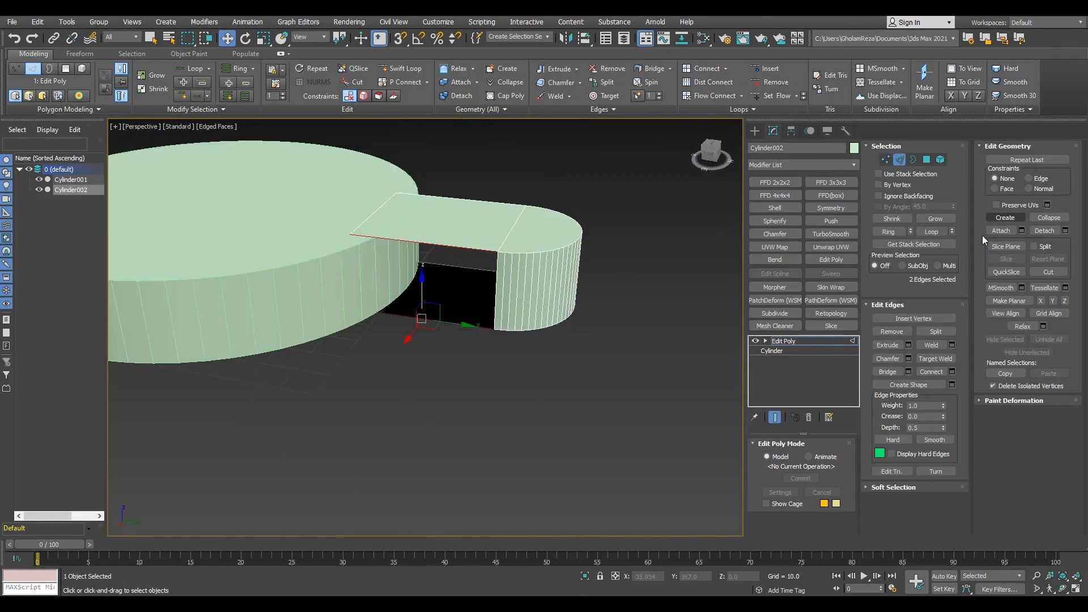
pyautogui.click(894, 375)
pyautogui.keyDown('alt'); pyautogui.moveTo(652, 331); pyautogui.dragTo(407, 376, button='middle'); pyautogui.keyUp('alt')
pyautogui.click(472, 311)
pyautogui.hotkey('ctrl', 'z')
pyautogui.press('F3')
pyautogui.moveTo(406, 363); pyautogui.dragTo(430, 300)
pyautogui.press('F3')
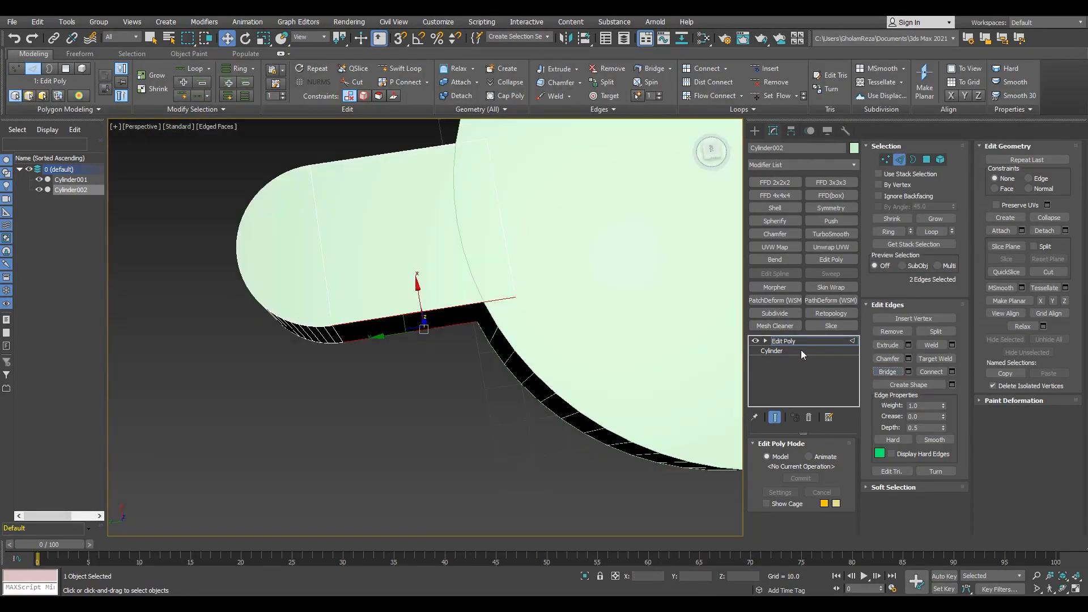
pyautogui.moveTo(471, 309)
pyautogui.keyDown('alt'); pyautogui.mouseDown(button='middle')
pyautogui.moveTo(333, 274)
pyautogui.moveTo(470, 418)
pyautogui.mouseUp(button='middle'); pyautogui.keyUp('alt')
# Try to bridge the open border at the tab's inner end and leave sub-object editing.
pyautogui.press('F3')
pyautogui.press('3')
pyautogui.click(887, 345)
pyautogui.press('F3')
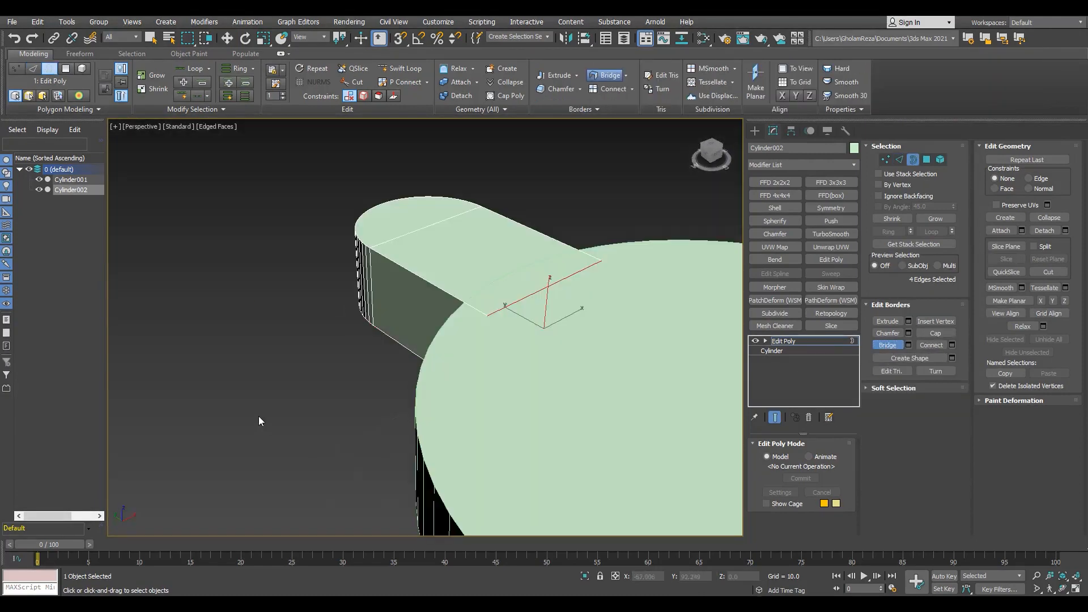
pyautogui.scroll(-4, 258, 416)
pyautogui.keyDown('alt'); pyautogui.moveTo(259, 416); pyautogui.dragTo(744, 328, button='middle'); pyautogui.keyUp('alt')
pyautogui.click(788, 341)
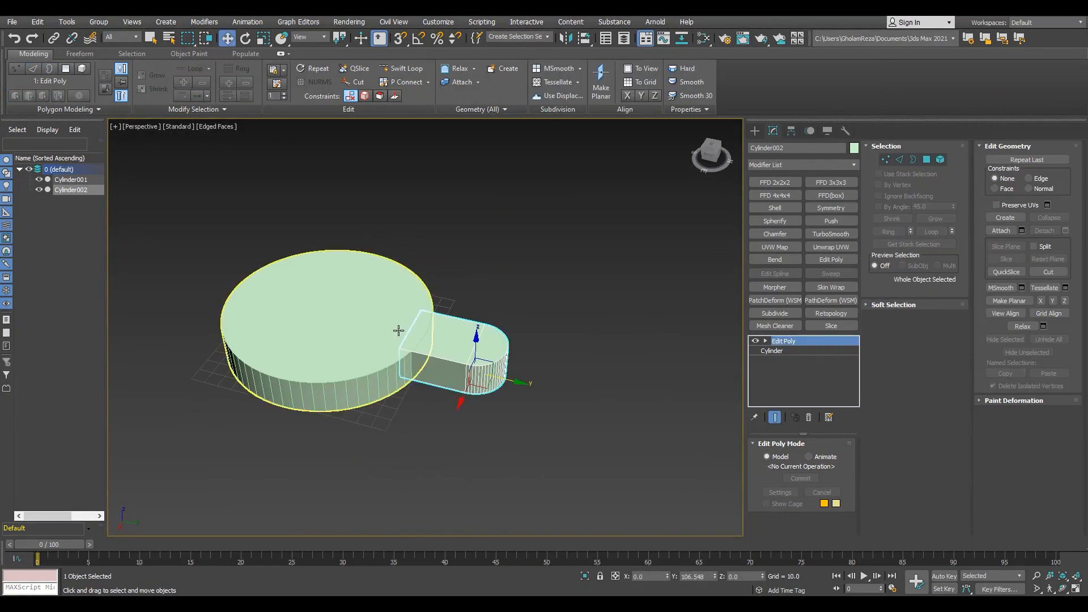
# Align the tab's pivot point to the centre of the large cylinder.
pyautogui.keyDown('alt'); pyautogui.moveTo(399, 330); pyautogui.dragTo(419, 391, button='middle'); pyautogui.keyUp('alt')
pyautogui.hotkey('alt', 'w')
pyautogui.middleClick(302, 273)
pyautogui.hotkey('alt', 'w')
pyautogui.scroll(-8, 396, 279)
pyautogui.click(791, 131)
pyautogui.click(810, 209)
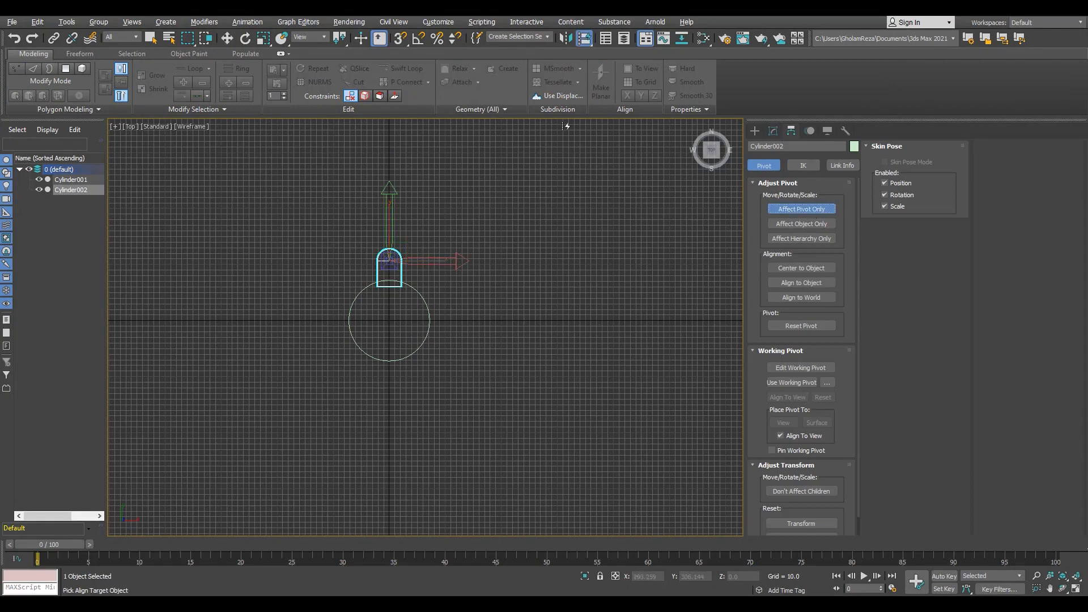
pyautogui.click(429, 313)
pyautogui.scroll(4, 389, 295)
pyautogui.click(800, 209)
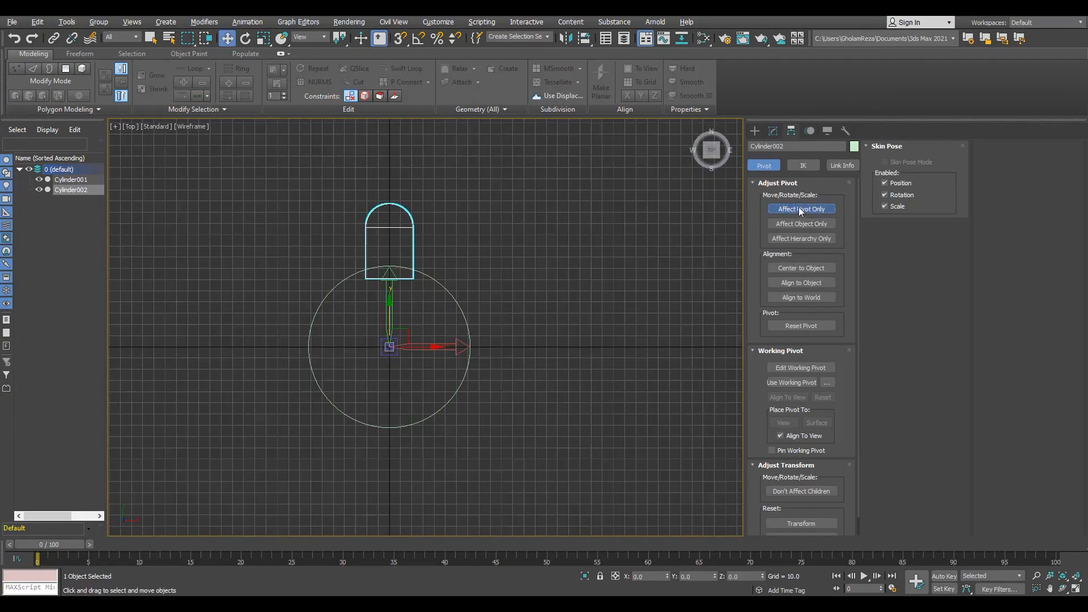
# Rotate-copy the tab around the large cylinder's centre to create two more tabs spaced 120 degrees apart.
pyautogui.scroll(2, 367, 302)
pyautogui.press('e')
pyautogui.keyDown('shift'); pyautogui.moveTo(433, 341); pyautogui.dragTo(495, 397); pyautogui.keyUp('shift')
pyautogui.click(558, 361)
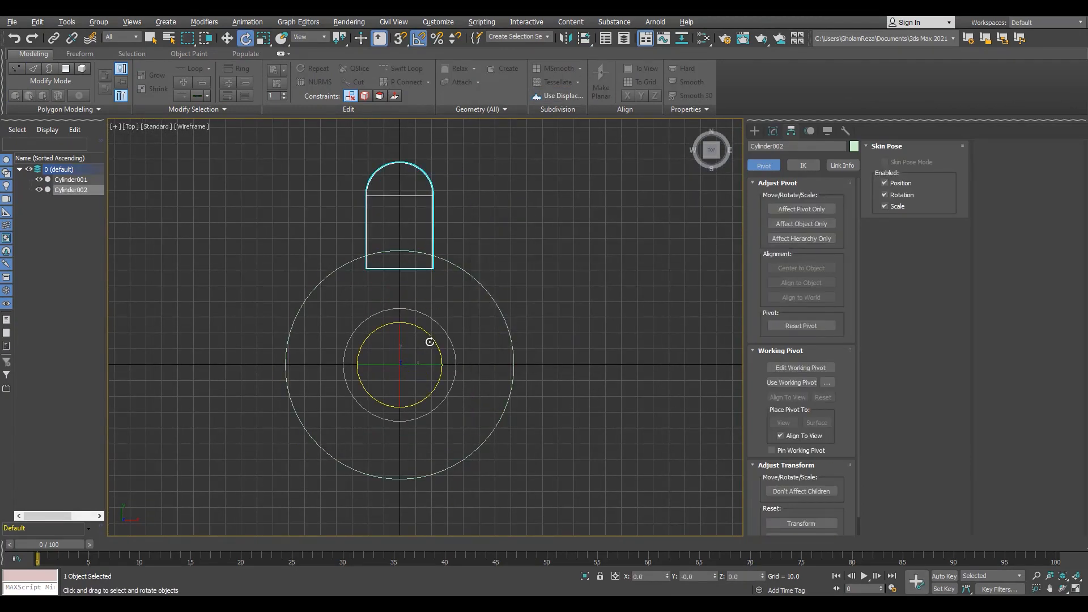
pyautogui.keyDown('shift'); pyautogui.moveTo(430, 342); pyautogui.dragTo(482, 391); pyautogui.keyUp('shift')
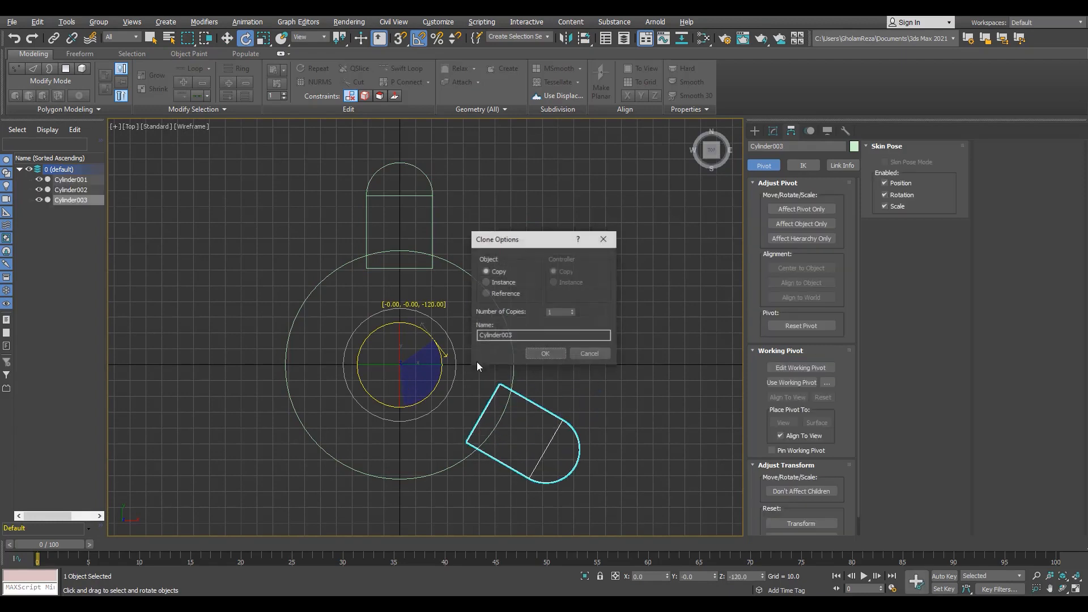
pyautogui.click(545, 354)
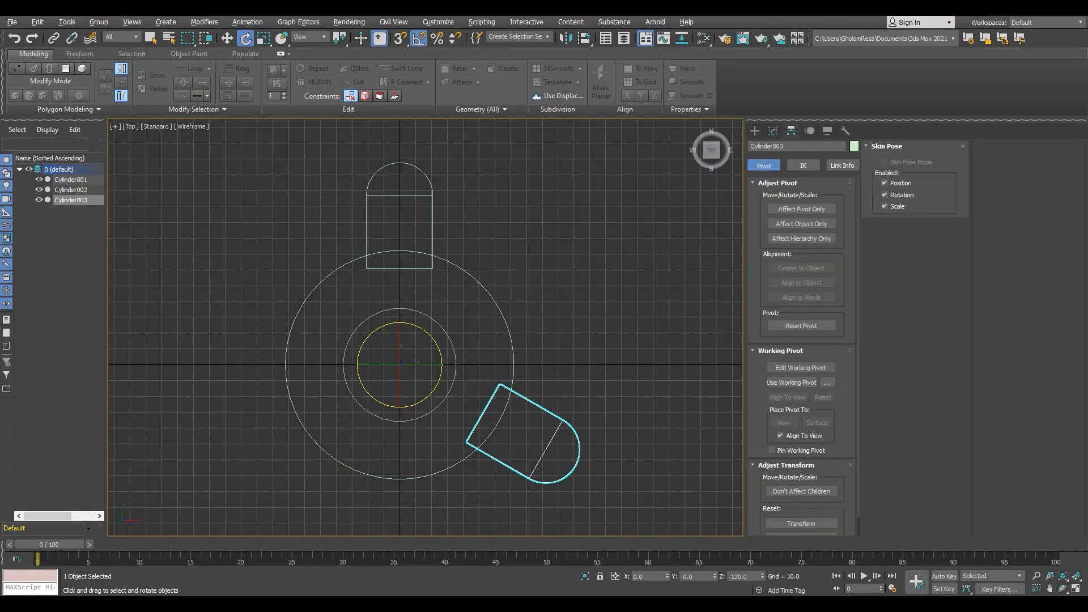
pyautogui.keyDown('shift'); pyautogui.moveTo(433, 342); pyautogui.dragTo(352, 323); pyautogui.keyUp('shift')
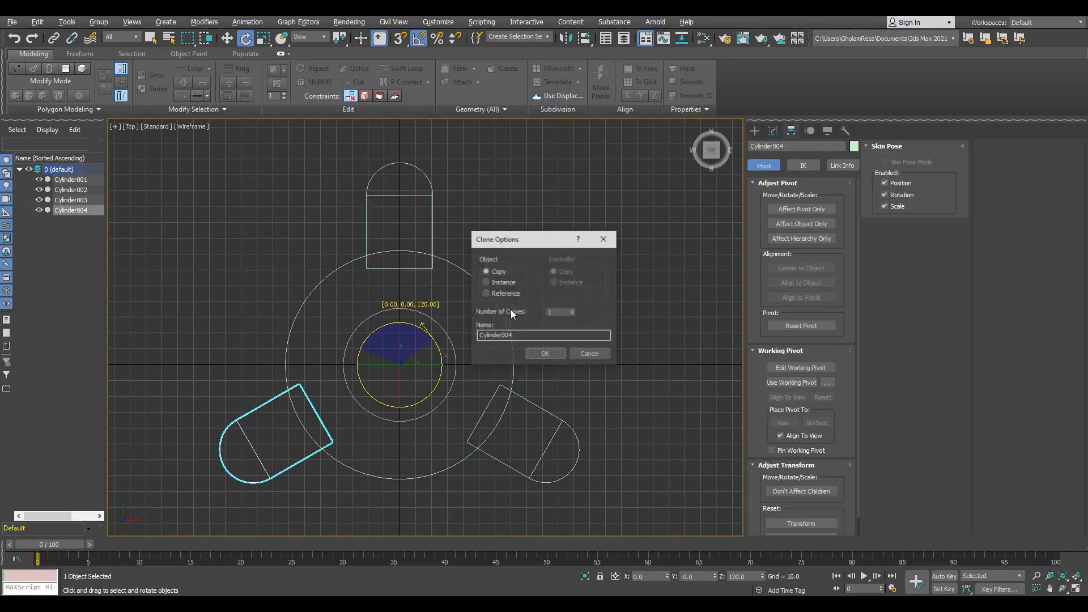
pyautogui.click(545, 354)
# Select the original tab in the perspective view and add an edge loop across it near the large cylinder.
pyautogui.click(608, 353)
pyautogui.hotkey('alt', 'w')
pyautogui.click(608, 352)
pyautogui.hotkey('alt', 'w')
pyautogui.moveTo(389, 345)
pyautogui.keyDown('alt'); pyautogui.mouseDown(button='middle')
pyautogui.moveTo(473, 357)
pyautogui.moveTo(391, 323)
pyautogui.moveTo(316, 369)
pyautogui.moveTo(301, 342)
pyautogui.moveTo(406, 355)
pyautogui.moveTo(301, 332)
pyautogui.moveTo(199, 243)
pyautogui.moveTo(400, 280)
pyautogui.moveTo(454, 275)
pyautogui.mouseUp(button='middle'); pyautogui.keyUp('alt')
pyautogui.scroll(5, 316, 369)
pyautogui.click(330, 392)
pyautogui.scroll(-5, 330, 392)
pyautogui.press('F3')
# Scale the tab's open inner border to about 175% along X to flare it into the large cylinder.
pyautogui.press('3')
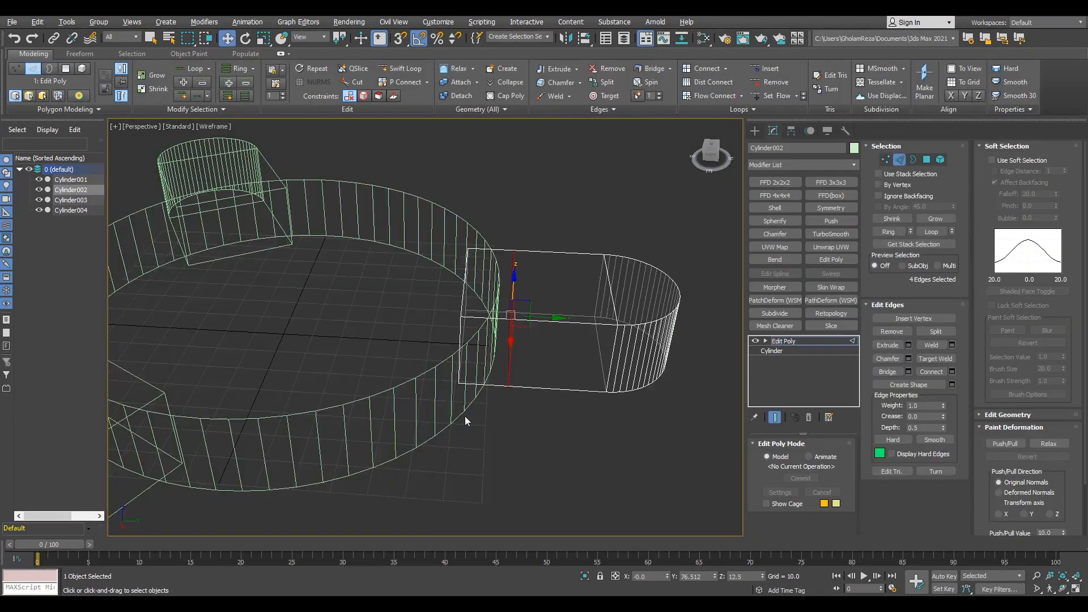
pyautogui.press('F3')
pyautogui.scroll(4, 432, 338)
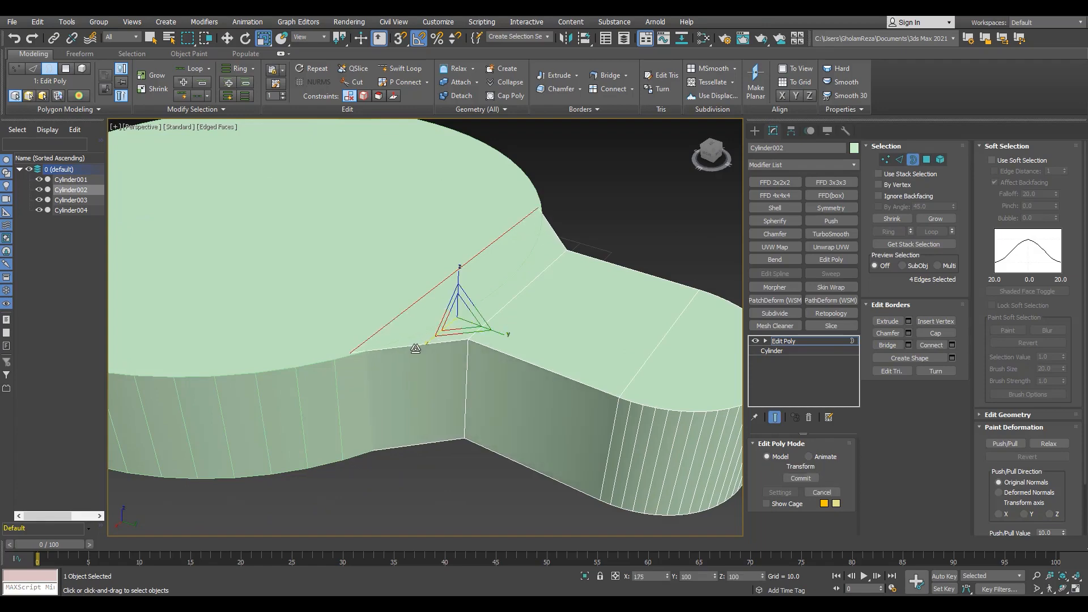
# Add an edge loop in the middle of the flared section and scale it to about 80% along X.
pyautogui.keyDown('alt'); pyautogui.moveTo(416, 348); pyautogui.dragTo(458, 402, button='middle'); pyautogui.keyUp('alt')
pyautogui.press('2')
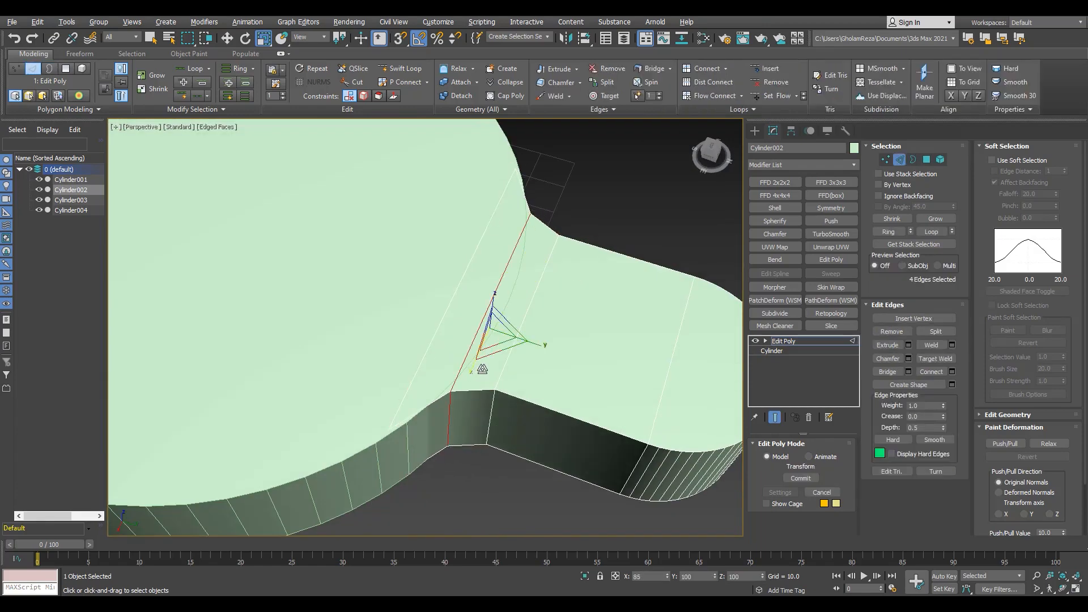
pyautogui.keyDown('alt'); pyautogui.moveTo(484, 369); pyautogui.dragTo(486, 357, button='middle'); pyautogui.keyUp('alt')
pyautogui.press('w')
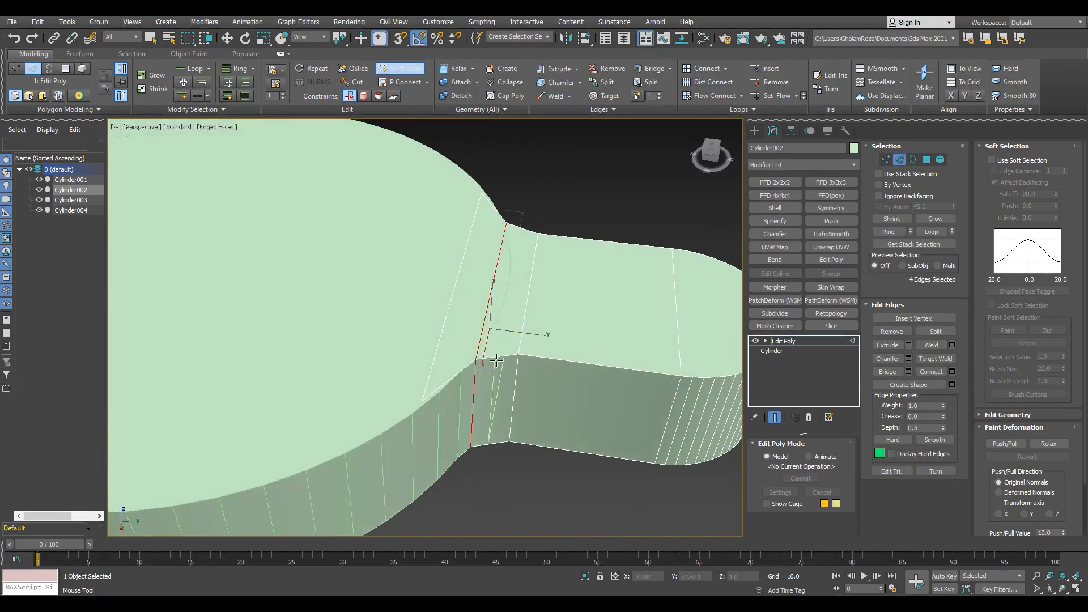
# Add edge loops on both sides of the middle loop with Swift Loop to round the flared joint.
pyautogui.keyDown('alt'); pyautogui.moveTo(530, 418); pyautogui.dragTo(413, 348, button='middle'); pyautogui.keyUp('alt')
pyautogui.scroll(-4, 490, 378)
pyautogui.scroll(3, 465, 372)
pyautogui.scroll(-5, 377, 324)
pyautogui.scroll(5, 413, 348)
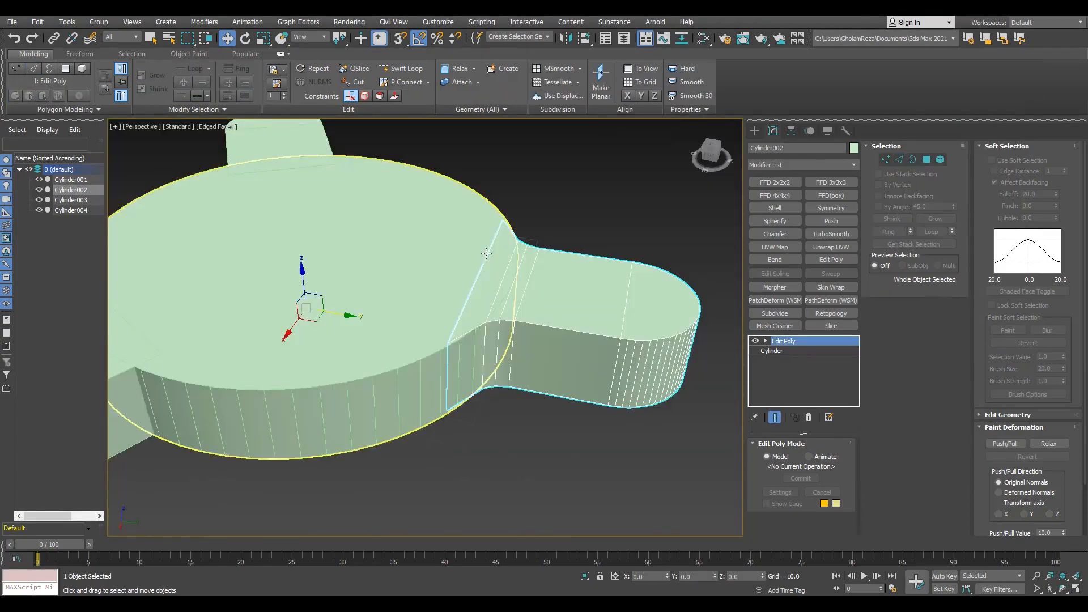
# Select the edge loop next to the flared end and scale it to about 106% along X.
pyautogui.press('F3')
pyautogui.press('2')
pyautogui.doubleClick(427, 362)
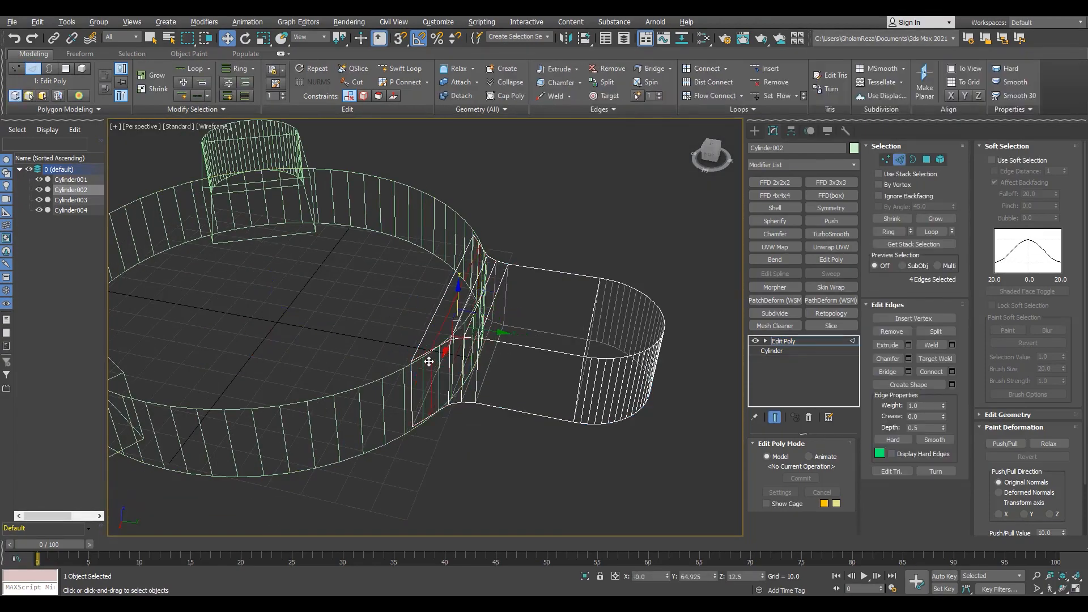
pyautogui.press('F3')
pyautogui.scroll(3, 427, 362)
pyautogui.scroll(2, 435, 374)
pyautogui.press('F3')
pyautogui.press('t')
pyautogui.scroll(5, 389, 243)
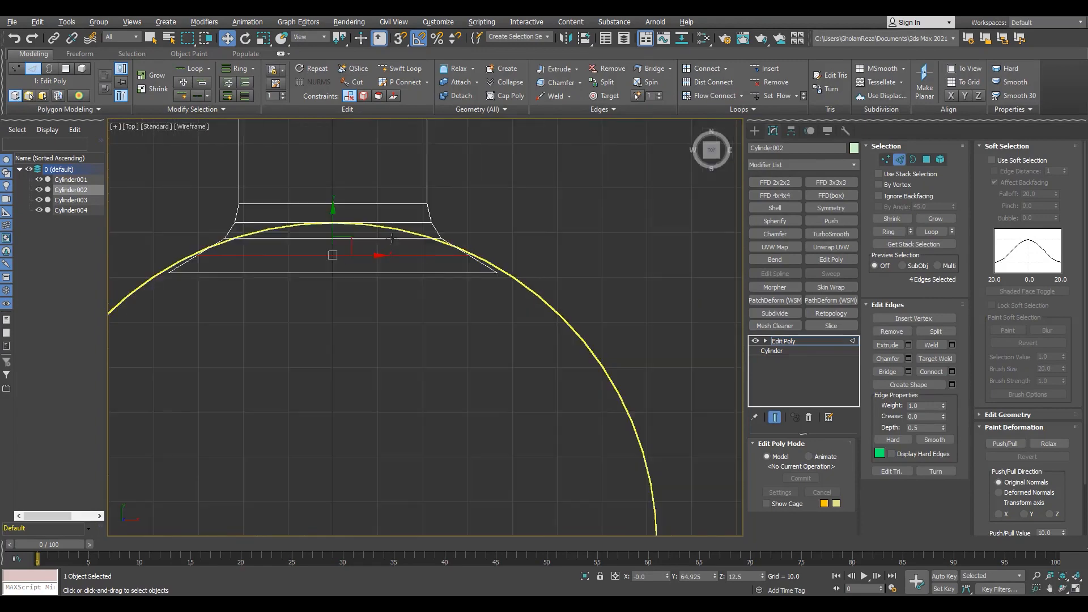
pyautogui.press('r')
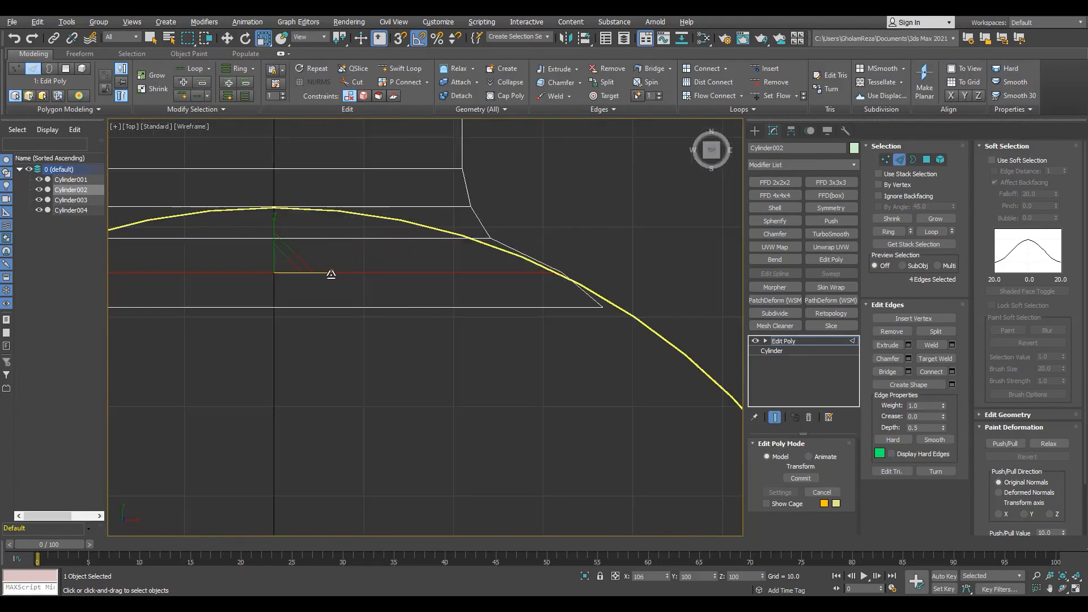
pyautogui.scroll(-2, 331, 274)
# Widen the four vertices of the flared joint's middle loop along X to smooth its curve.
pyautogui.moveTo(331, 274); pyautogui.dragTo(549, 308, button='middle')
pyautogui.press('1')
pyautogui.press('p')
pyautogui.press('F3')
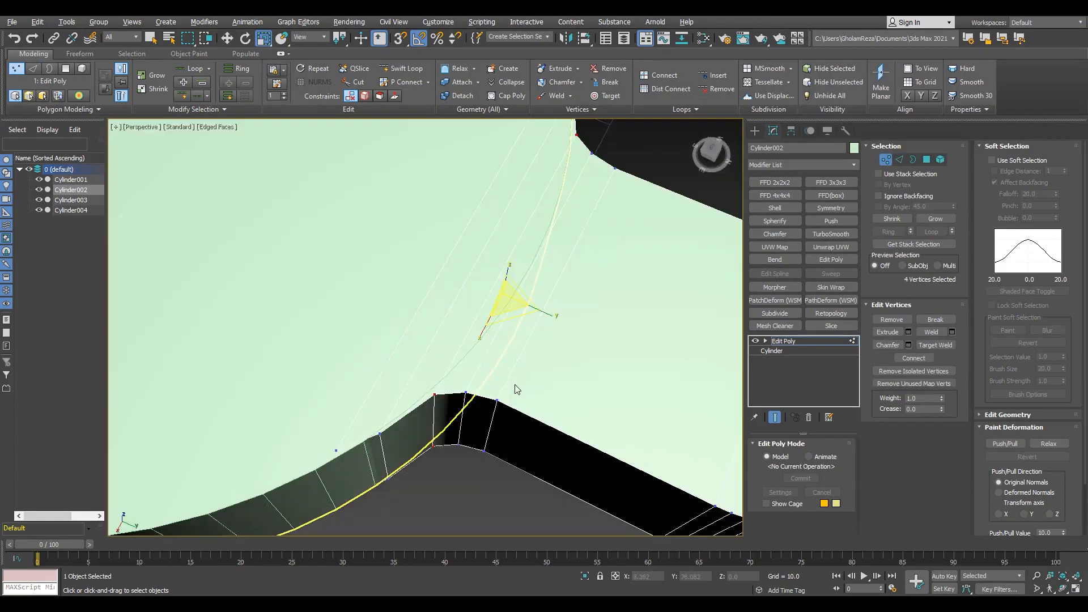
pyautogui.scroll(2, 512, 383)
pyautogui.press('w')
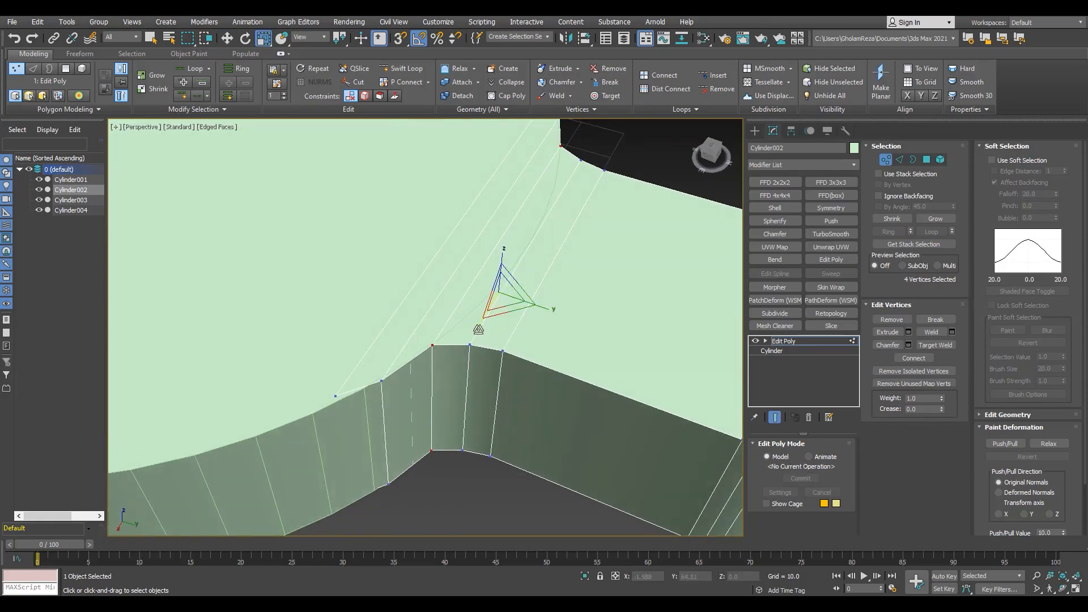
pyautogui.moveTo(477, 333); pyautogui.dragTo(474, 337)
pyautogui.press('t')
pyautogui.press('F3')
pyautogui.moveTo(686, 321); pyautogui.dragTo(509, 322, button='middle')
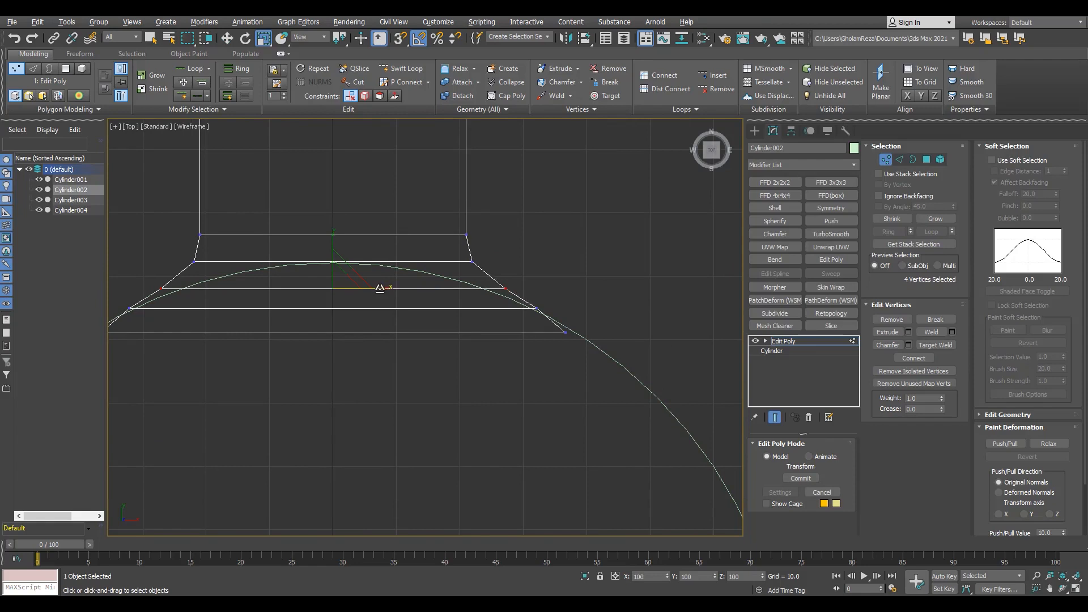
# Scale the middle edge loop of the tab's flared joint to about 107% along X.
pyautogui.press('2')
pyautogui.moveTo(537, 309); pyautogui.dragTo(555, 312, button='middle')
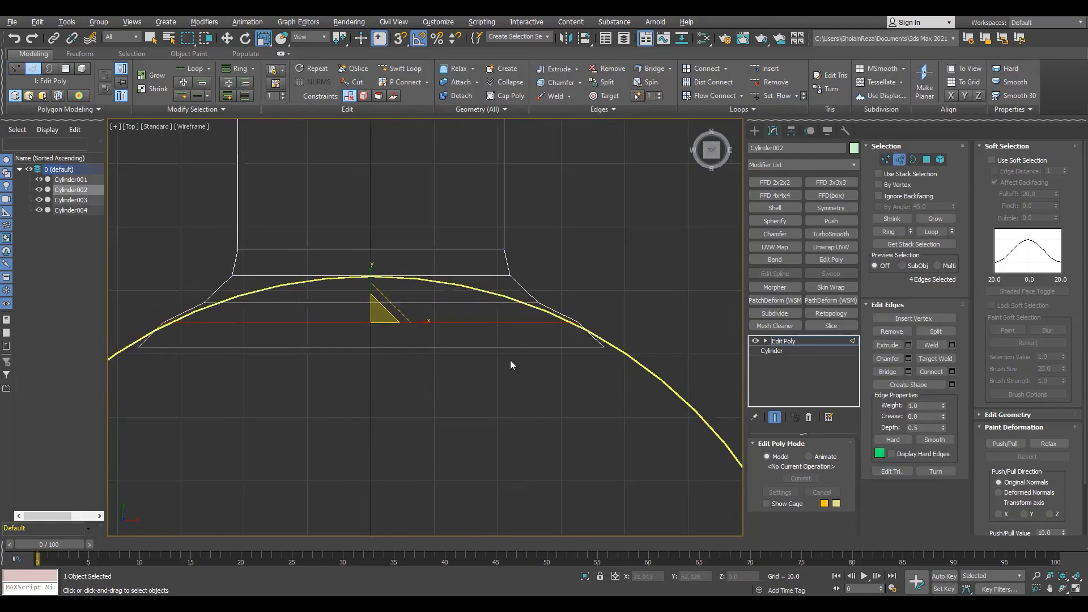
pyautogui.press('1')
pyautogui.moveTo(404, 335); pyautogui.dragTo(441, 383, button='middle')
pyautogui.press('2')
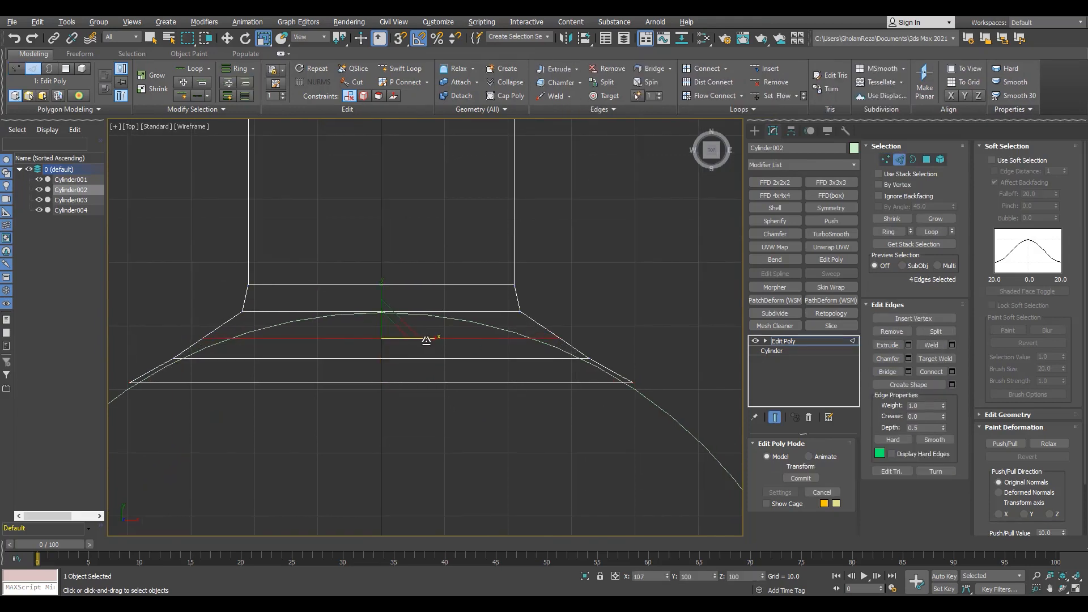
# Select the whole tab as an element and move it toward the disc to about Y 105.23.
pyautogui.click(807, 339)
pyautogui.scroll(-6, 408, 327)
pyautogui.press('5')
pyautogui.click(387, 323)
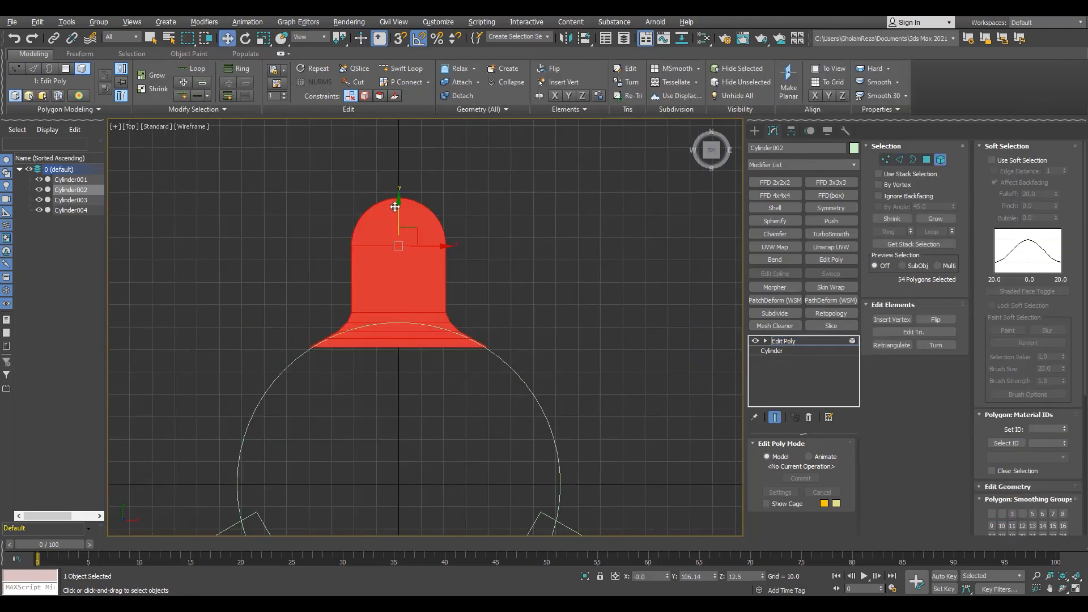
pyautogui.scroll(8, 466, 336)
pyautogui.moveTo(497, 396); pyautogui.dragTo(502, 414)
pyautogui.press('p')
pyautogui.press('F3')
pyautogui.press('F3')
pyautogui.scroll(2, 371, 375)
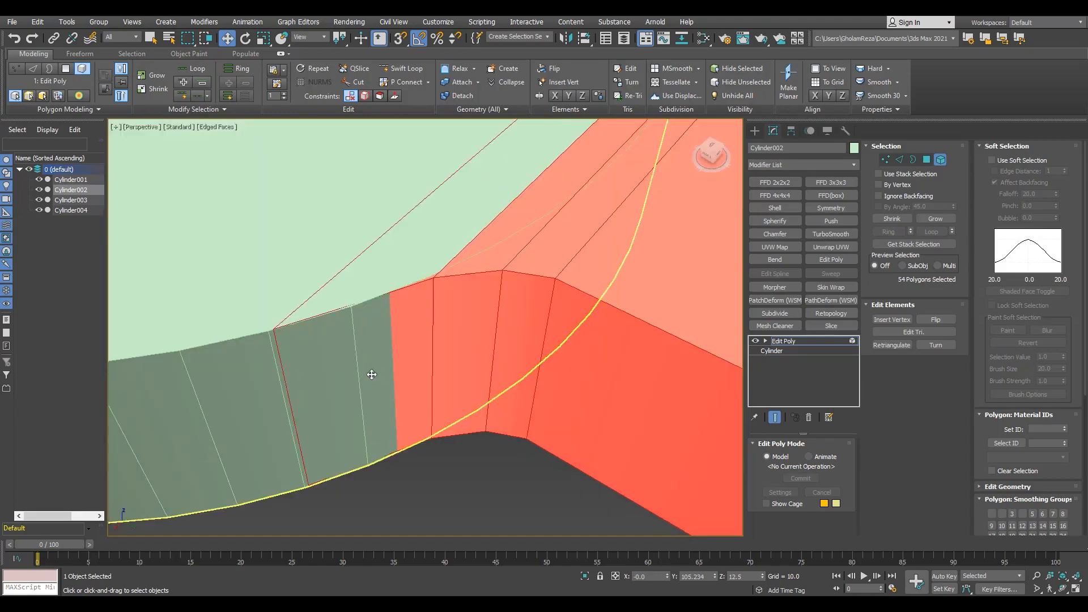
# Scale the edge loop next to the flared end to about 101% along X to match the disc's rim.
pyautogui.press('2')
pyautogui.press('F3')
pyautogui.press('F3')
pyautogui.press('r')
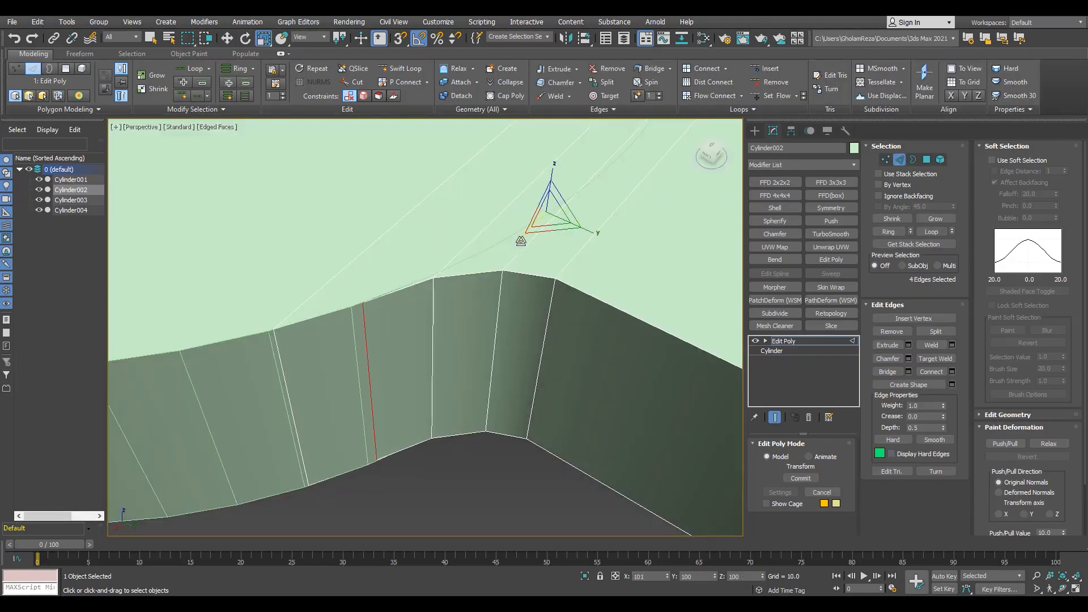
pyautogui.scroll(-5, 399, 315)
pyautogui.press('3')
pyautogui.press('w')
pyautogui.scroll(5, 411, 308)
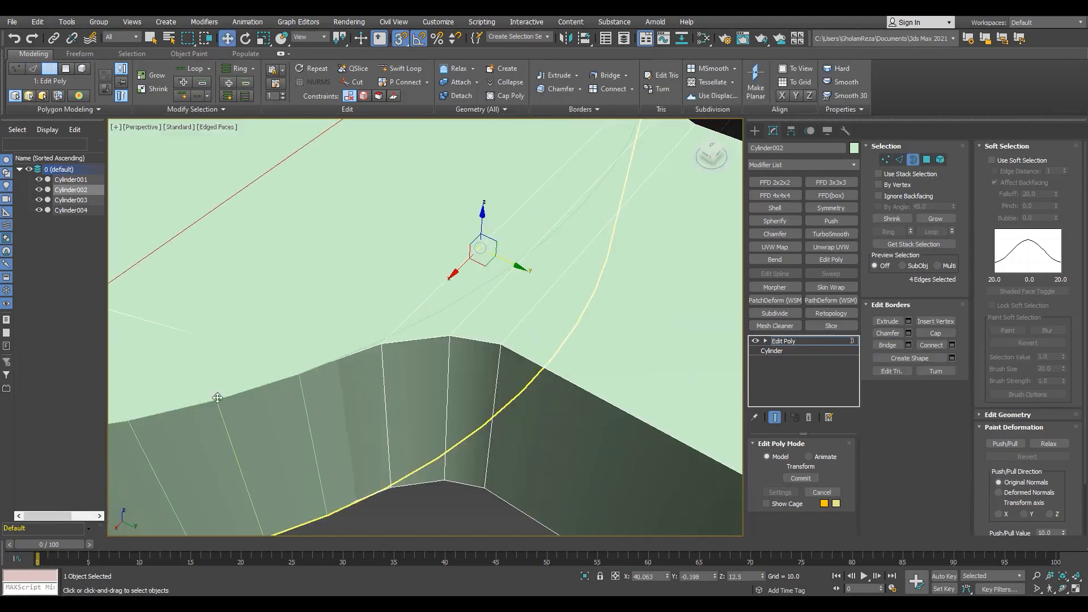
pyautogui.rightClick(218, 398)
# Copy the reshaped flared tab around the disc's centre at 120-degree spacing, replacing the two plain tabs.
pyautogui.scroll(-4, 255, 408)
pyautogui.keyDown('alt'); pyautogui.moveTo(270, 411); pyautogui.dragTo(451, 400, button='middle'); pyautogui.keyUp('alt')
pyautogui.scroll(-1, 371, 351)
pyautogui.press('s')
pyautogui.press('6')
pyautogui.press('t')
pyautogui.press('F3')
pyautogui.scroll(8, 364, 266)
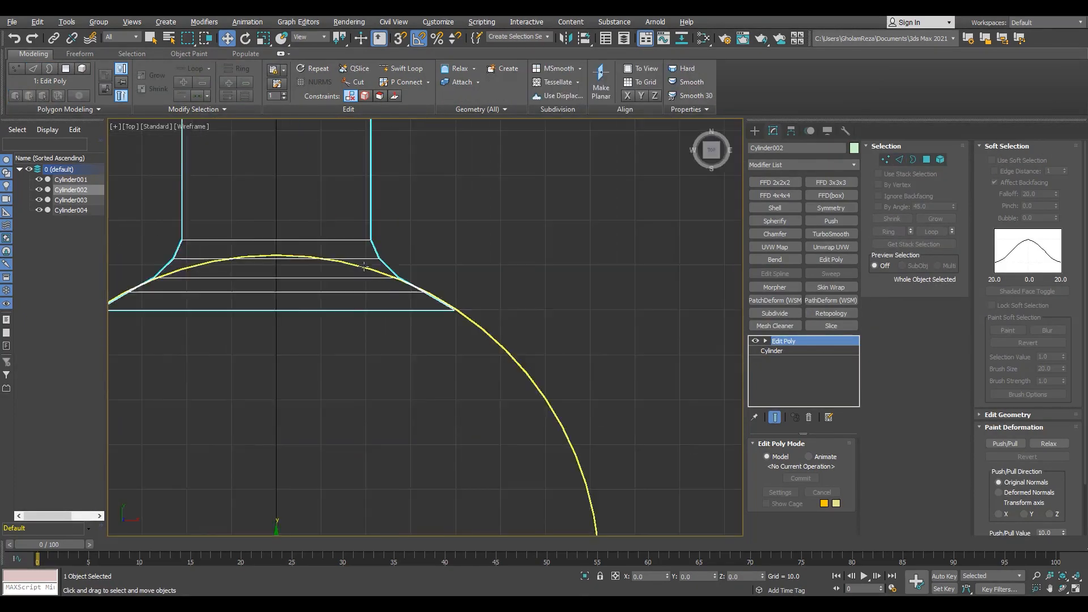
pyautogui.scroll(-6, 364, 267)
pyautogui.press('e')
pyautogui.moveTo(369, 376); pyautogui.dragTo(311, 409)
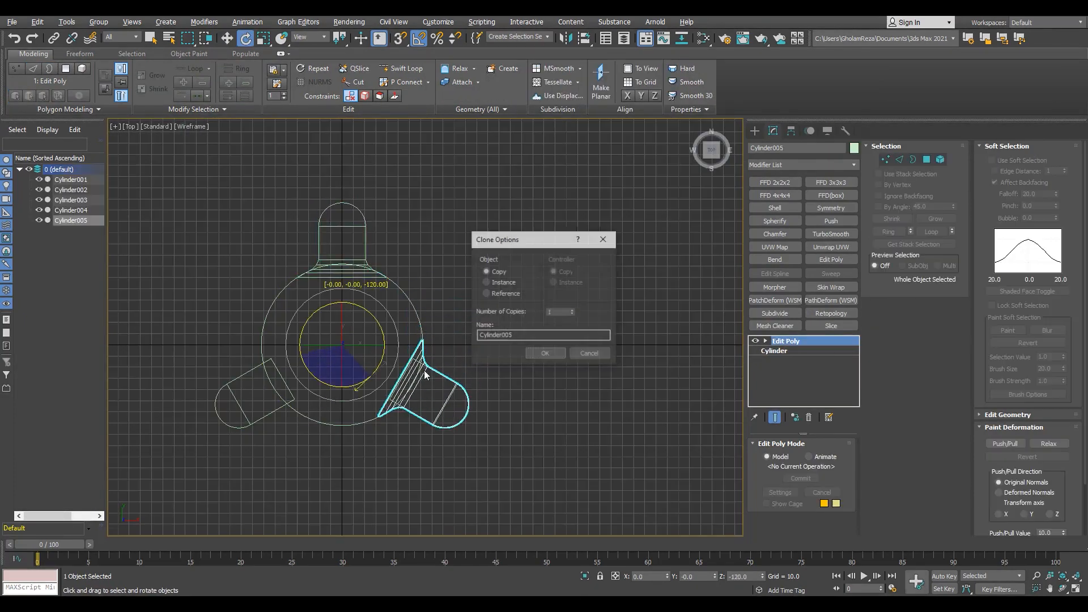
pyautogui.click(548, 351)
pyautogui.press('p')
pyautogui.press('F3')
pyautogui.keyDown('alt'); pyautogui.moveTo(619, 461); pyautogui.dragTo(490, 295, button='middle'); pyautogui.keyUp('alt')
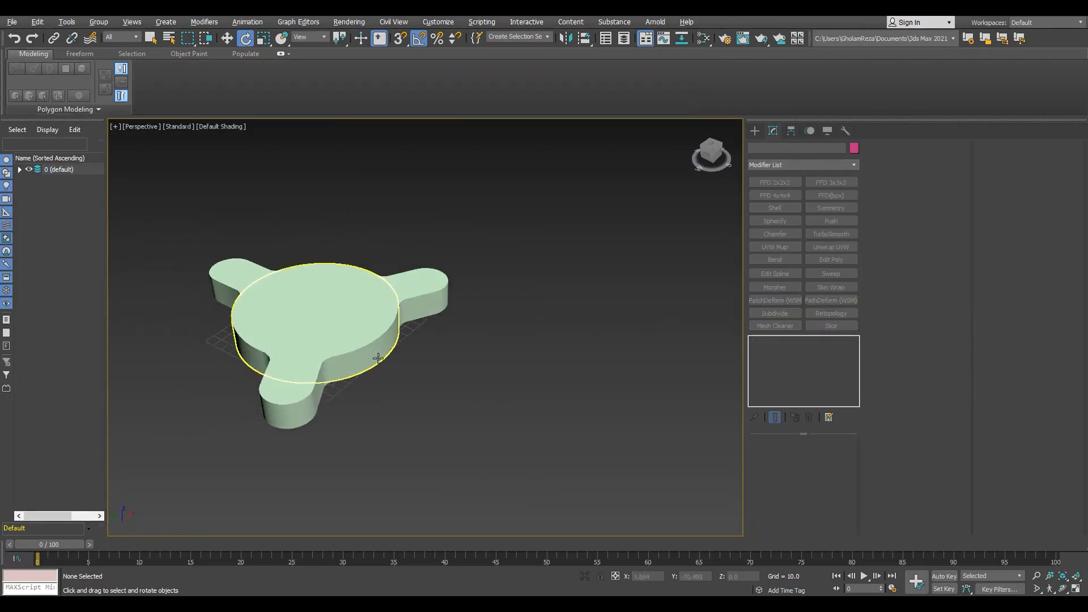
pyautogui.click(371, 299)
# Draw an 8-sided cylinder with a radius of about 43.9 snapped to the disc's centre.
pyautogui.press('t')
pyautogui.press('F3')
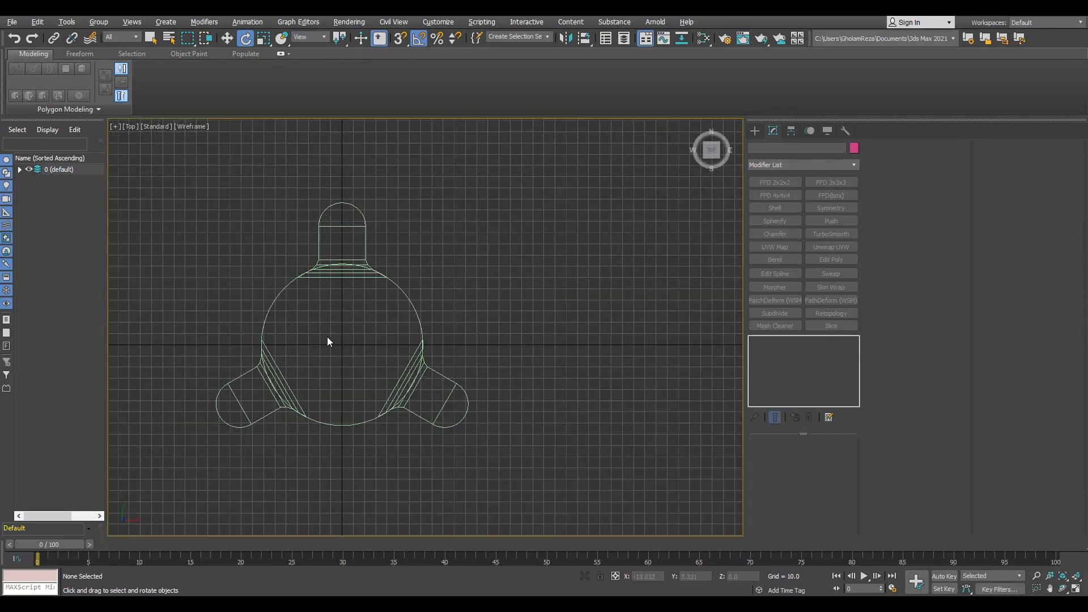
pyautogui.moveTo(328, 337); pyautogui.dragTo(473, 357, button='middle')
pyautogui.click(755, 130)
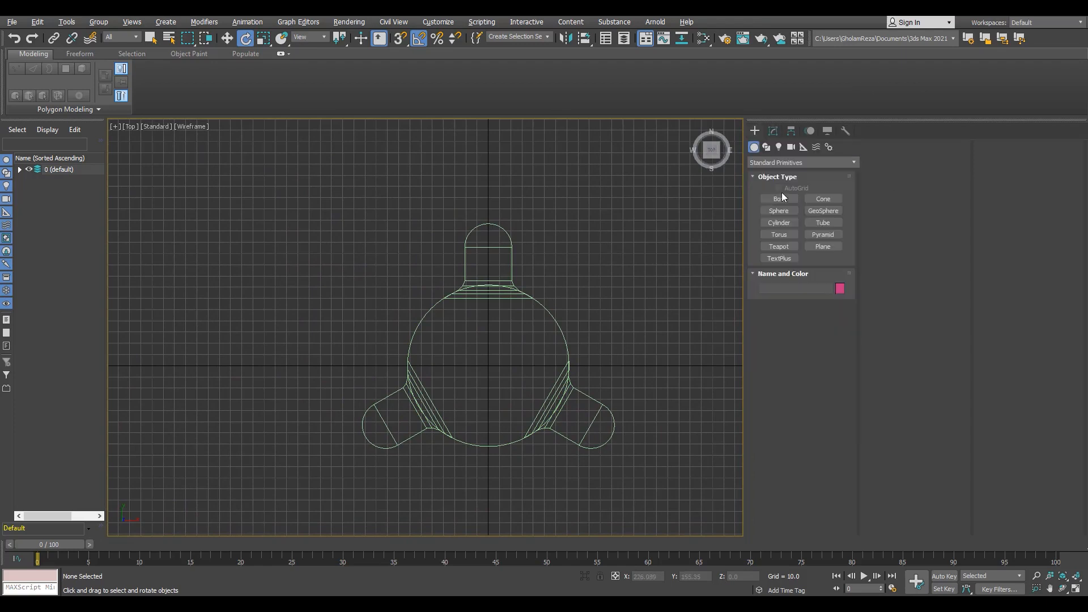
pyautogui.click(780, 222)
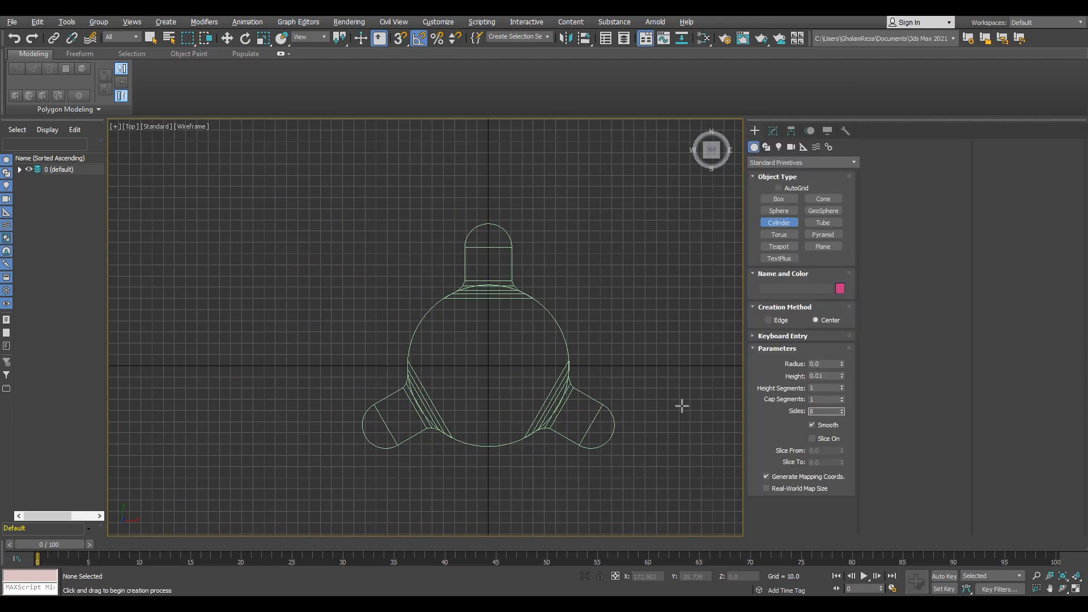
pyautogui.rightClick(488, 365)
pyautogui.moveTo(488, 366); pyautogui.dragTo(509, 365, button='middle')
pyautogui.click(779, 210)
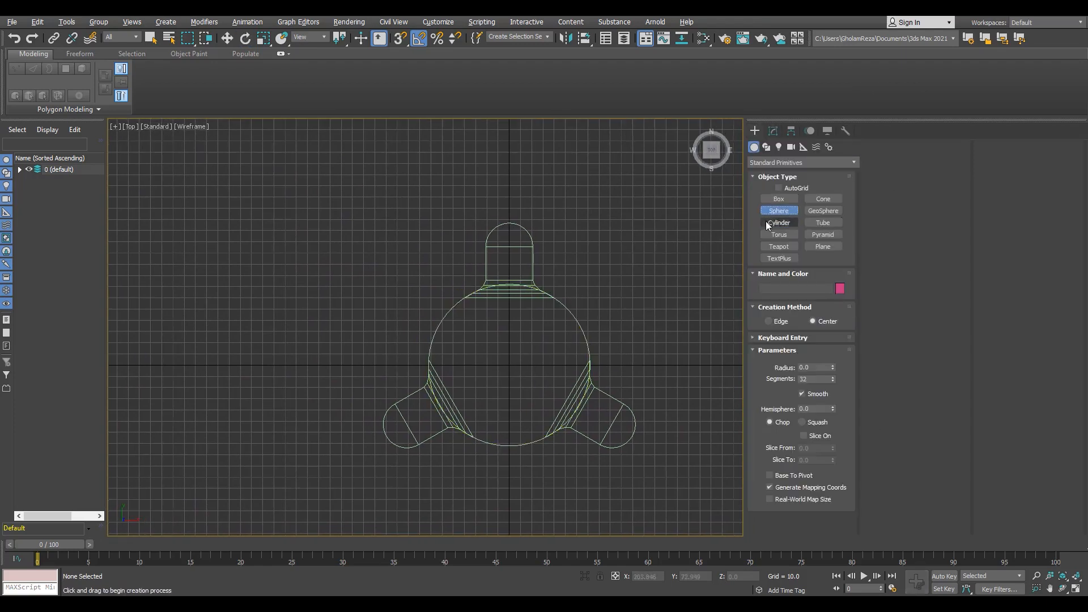
pyautogui.click(772, 223)
pyautogui.press('s')
pyautogui.click(534, 320)
pyautogui.rightClick(533, 321)
pyautogui.press('s')
# Set the central cylinder's sides to 6 to make it hexagonal.
pyautogui.click(772, 130)
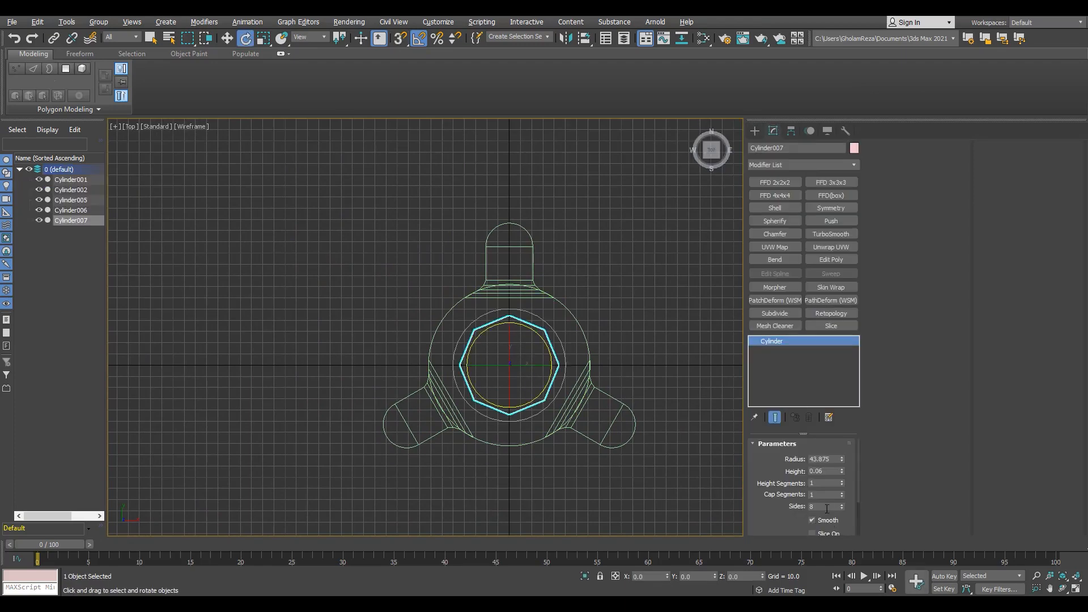
pyautogui.write('6')
pyautogui.press('Return')
pyautogui.scroll(4, 491, 371)
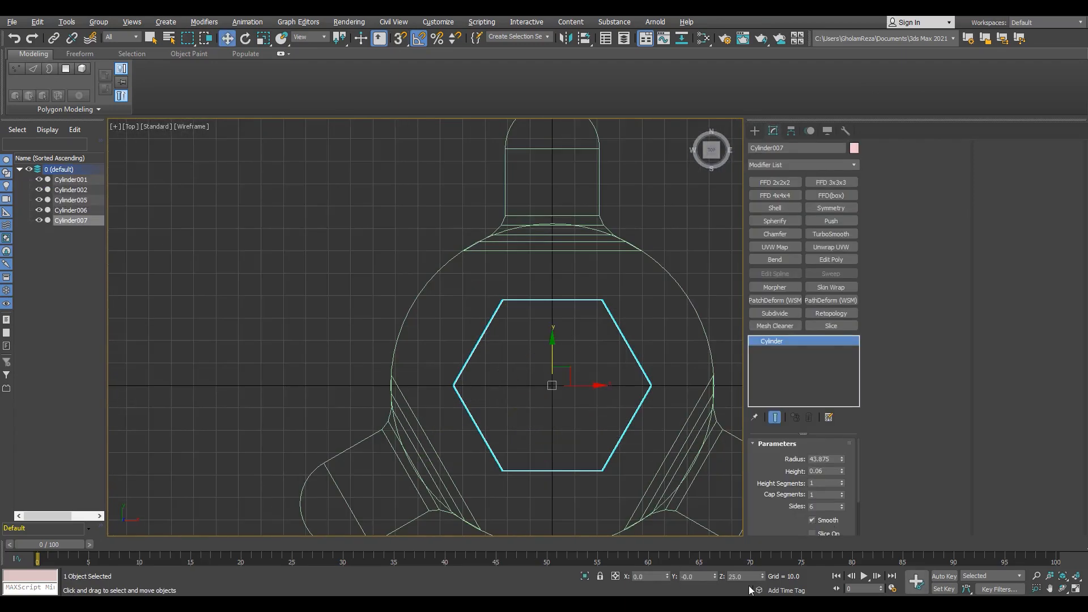
# Increase the hexagonal cylinder's height to about 41.5 and lower it to about Z -8.2 so it passes through the disc.
pyautogui.moveTo(749, 586); pyautogui.dragTo(713, 576, button='middle')
pyautogui.press('p')
pyautogui.keyDown('alt'); pyautogui.moveTo(621, 485); pyautogui.dragTo(456, 346, button='middle'); pyautogui.keyUp('alt')
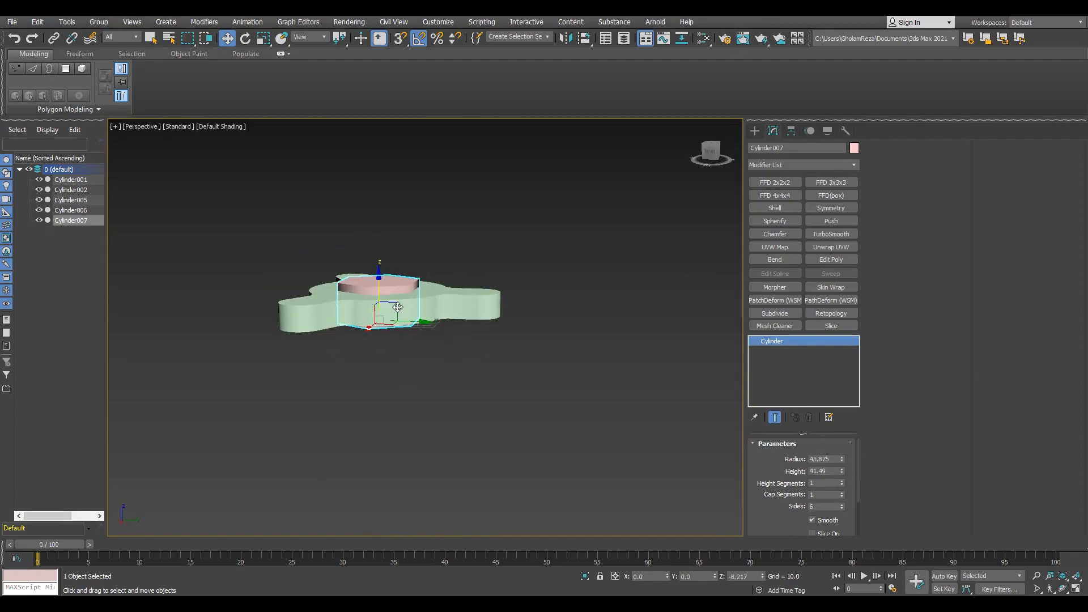
pyautogui.scroll(5, 397, 307)
pyautogui.press('F4')
pyautogui.keyDown('alt'); pyautogui.moveTo(396, 309); pyautogui.dragTo(512, 315, button='middle'); pyautogui.keyUp('alt')
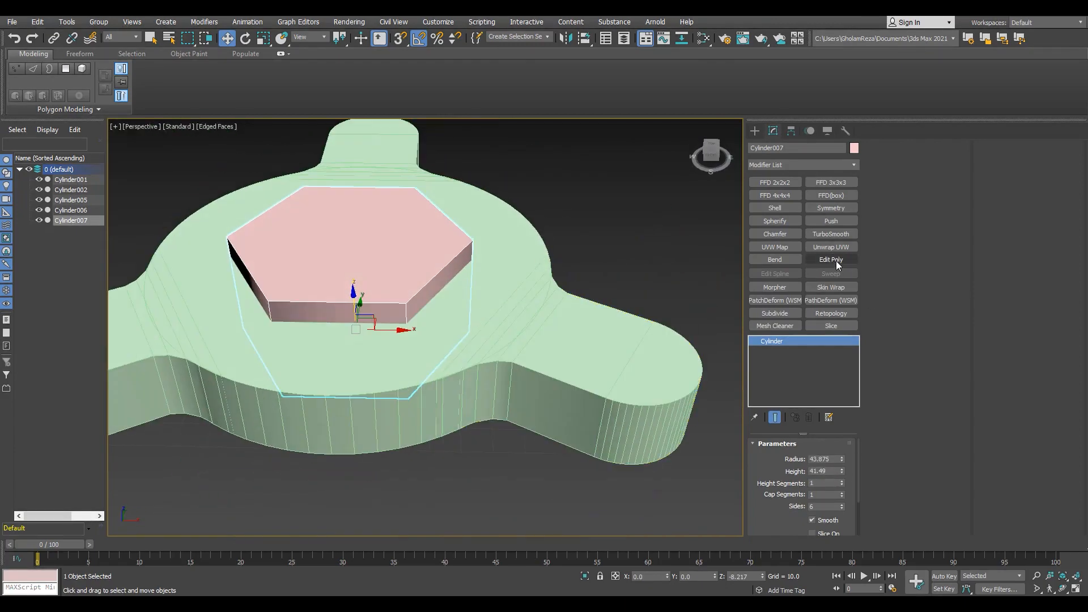
# Add a TurboSmooth modifier to the hexagonal cylinder, separated by smoothing groups.
pyautogui.click(831, 234)
pyautogui.scroll(-3, 843, 496)
pyautogui.press('F3')
pyautogui.click(818, 511)
pyautogui.scroll(3, 838, 488)
pyautogui.press('F3')
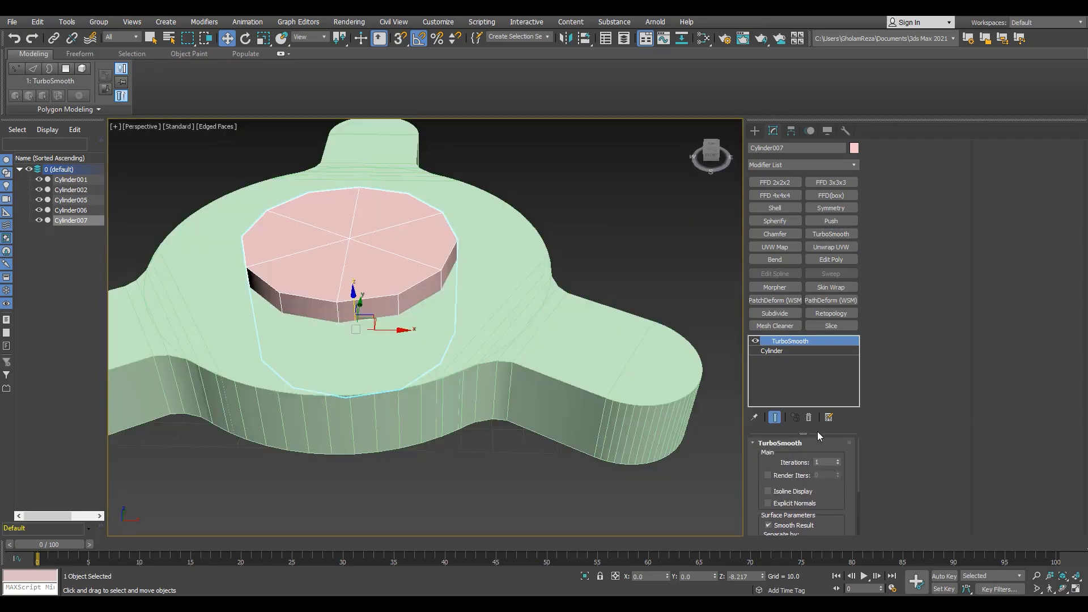
# Insert an Edit Poly modifier beneath TurboSmooth and auto-smooth all polygons of the hexagon at 45.
pyautogui.click(760, 350)
pyautogui.press('F3')
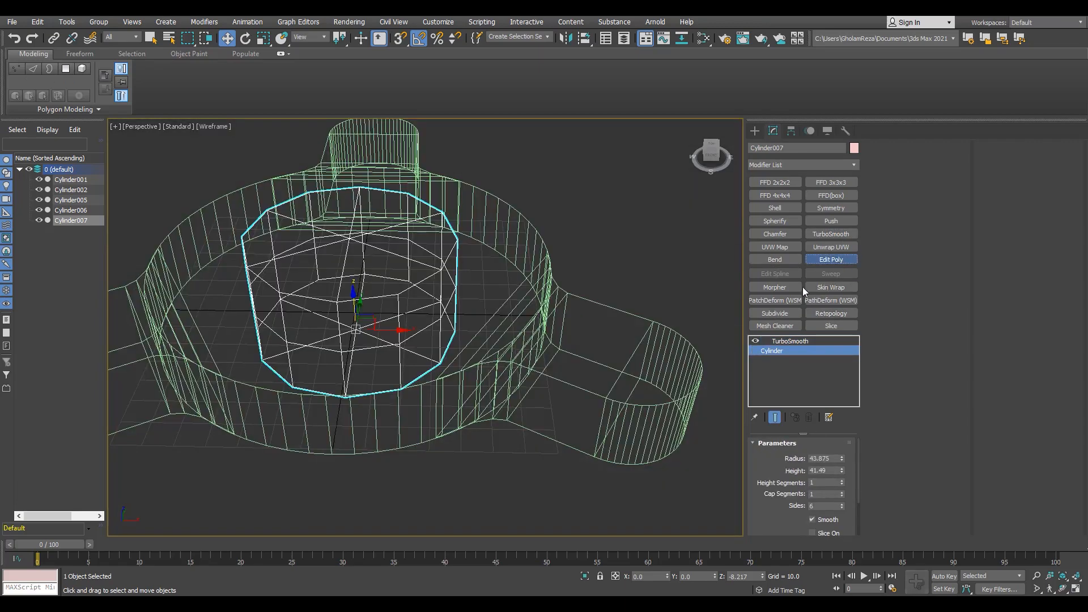
pyautogui.click(755, 341)
pyautogui.press('4')
pyautogui.hotkey('ctrl', 'a')
pyautogui.press('F3')
pyautogui.scroll(-5, 645, 348)
pyautogui.scroll(-3, 976, 483)
pyautogui.click(1005, 487)
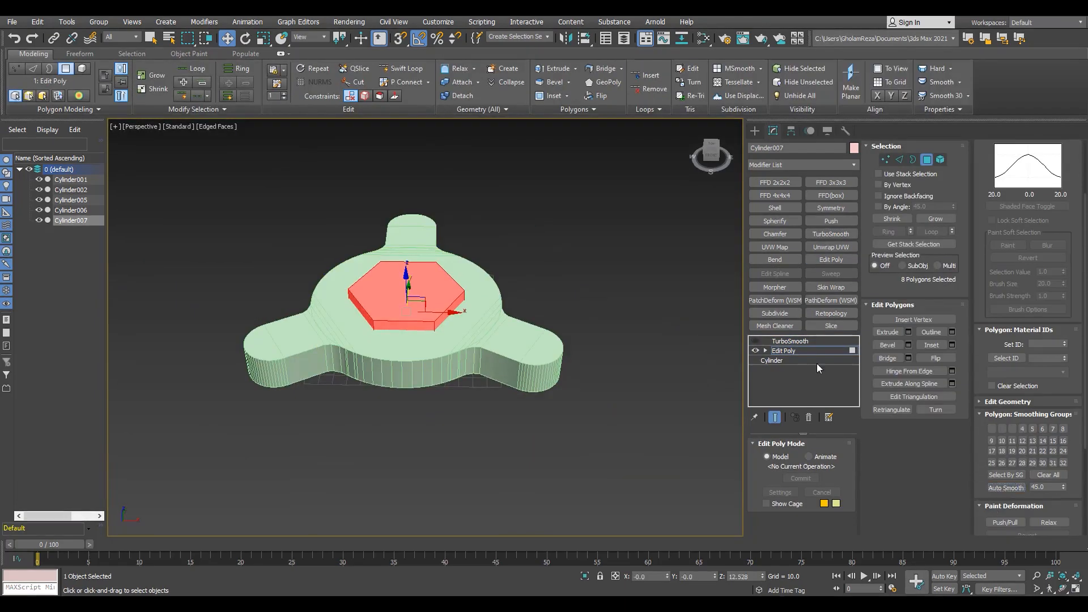
# Turn the hexagon's TurboSmooth back on and raise its iterations.
pyautogui.click(799, 341)
pyautogui.click(756, 342)
pyautogui.scroll(4, 439, 335)
pyautogui.keyDown('alt'); pyautogui.moveTo(481, 335); pyautogui.dragTo(431, 368, button='middle'); pyautogui.keyUp('alt')
pyautogui.click(838, 461)
pyautogui.click(839, 461)
pyautogui.moveTo(397, 425)
pyautogui.keyDown('alt'); pyautogui.mouseDown(button='middle')
pyautogui.moveTo(302, 393)
pyautogui.moveTo(352, 459)
pyautogui.moveTo(431, 407)
pyautogui.moveTo(362, 411)
pyautogui.moveTo(461, 444)
pyautogui.moveTo(331, 321)
pyautogui.mouseUp(button='middle'); pyautogui.keyUp('alt')
pyautogui.click(442, 406)
pyautogui.press('F3')
pyautogui.press('F3')
pyautogui.scroll(-4, 441, 407)
pyautogui.click(461, 444)
# Draw a 64-sided cylinder with a radius of about 10.95 inside the rounded end of the tab on the Y axis.
pyautogui.press('t')
pyautogui.scroll(-3, 330, 321)
pyautogui.press('F3')
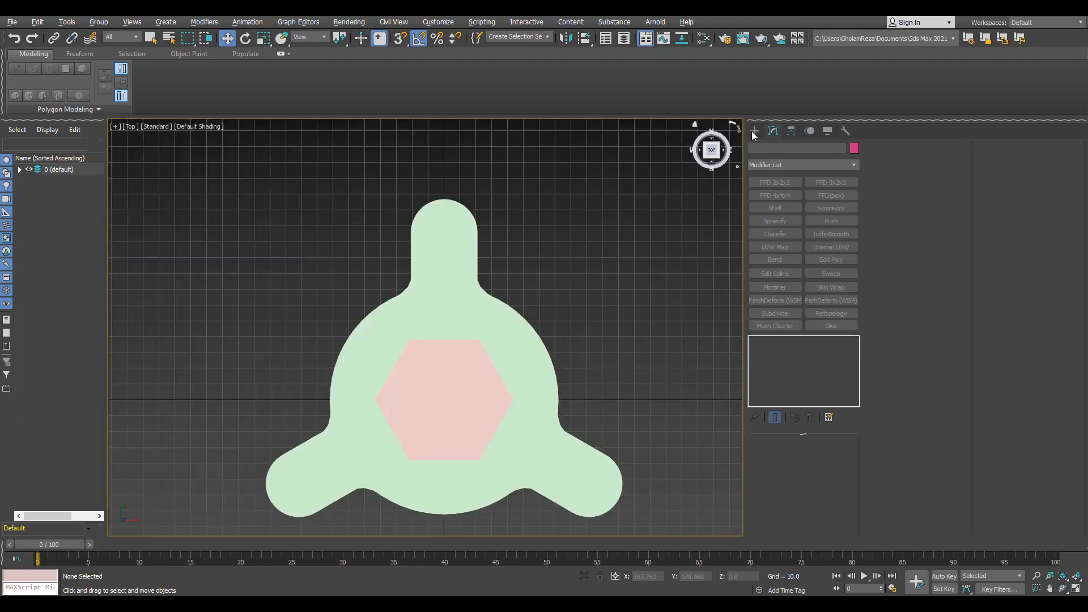
pyautogui.click(754, 131)
pyautogui.click(786, 224)
pyautogui.scroll(5, 427, 227)
pyautogui.press('F3')
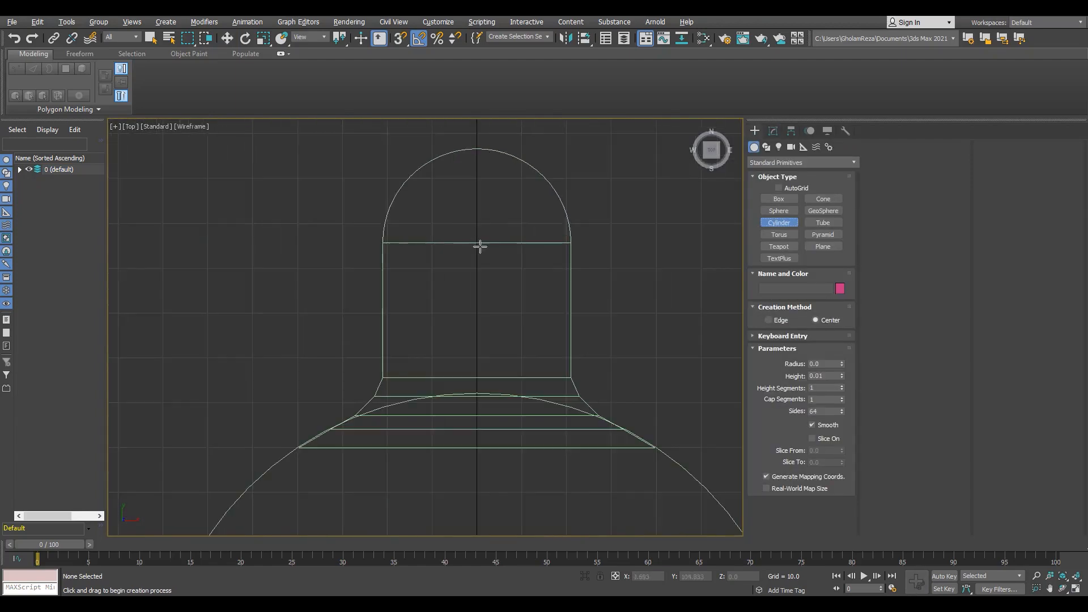
pyautogui.moveTo(477, 235); pyautogui.dragTo(498, 277)
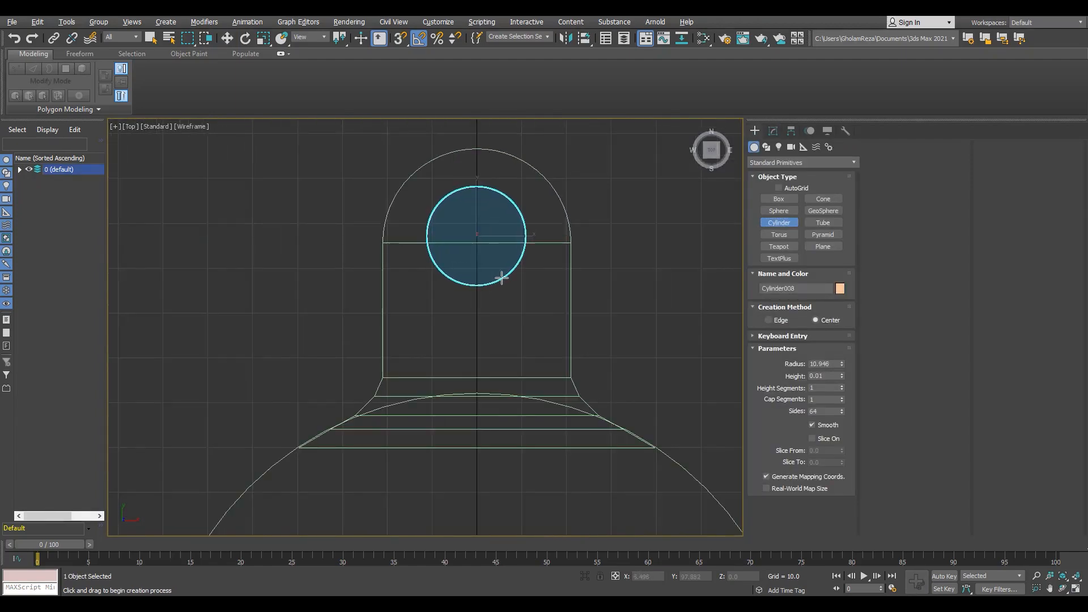
# Snap the small cylinder along Y to the centre of the tab's rounded end, at about Y 105.64.
pyautogui.press('w')
pyautogui.scroll(2, 530, 309)
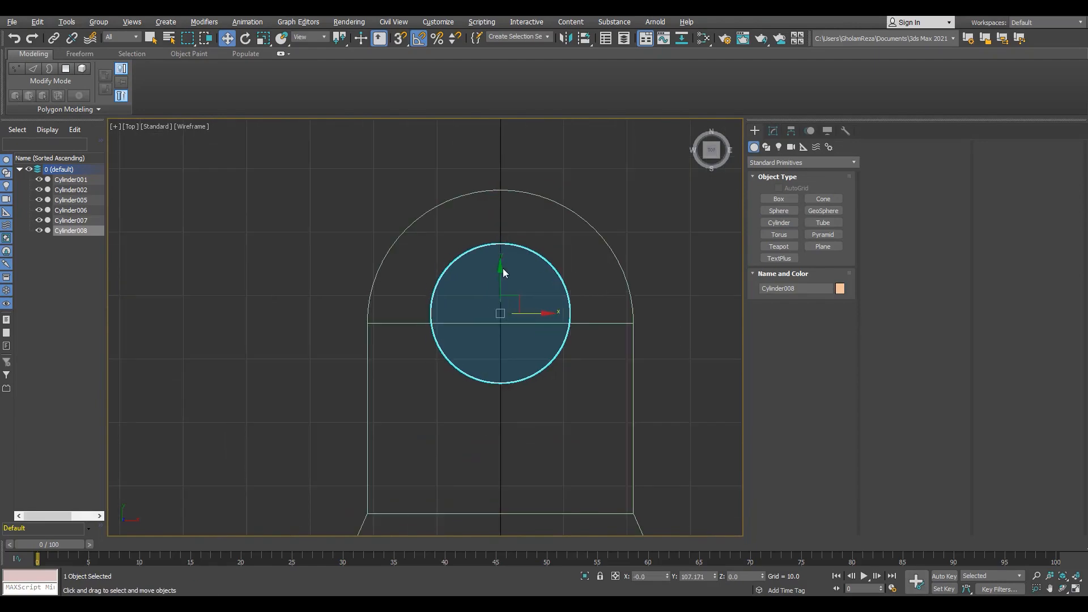
pyautogui.moveTo(503, 267); pyautogui.dragTo(502, 306, button='middle')
pyautogui.press('s')
pyautogui.moveTo(500, 311); pyautogui.dragTo(633, 362)
pyautogui.press('s')
# Increase the small cylinder's height to about 31 and lower it to about Z -2.54 so it protrudes from both tab faces.
pyautogui.press('p')
pyautogui.keyDown('alt'); pyautogui.moveTo(470, 396); pyautogui.dragTo(506, 335, button='middle'); pyautogui.keyUp('alt')
pyautogui.scroll(3, 510, 329)
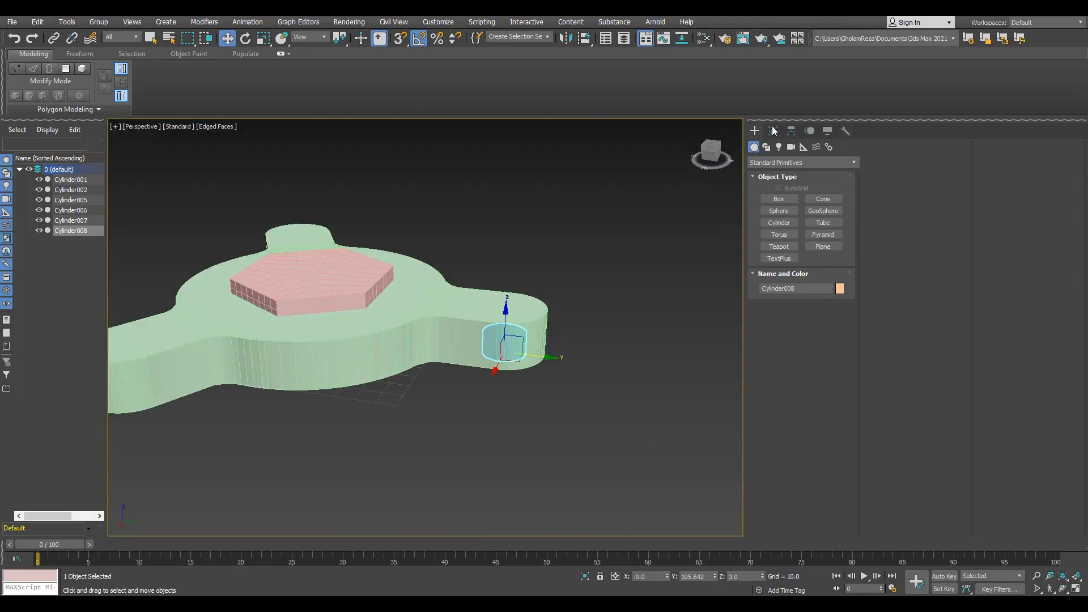
pyautogui.click(773, 131)
pyautogui.moveTo(782, 370); pyautogui.dragTo(782, 374)
pyautogui.scroll(2, 332, 354)
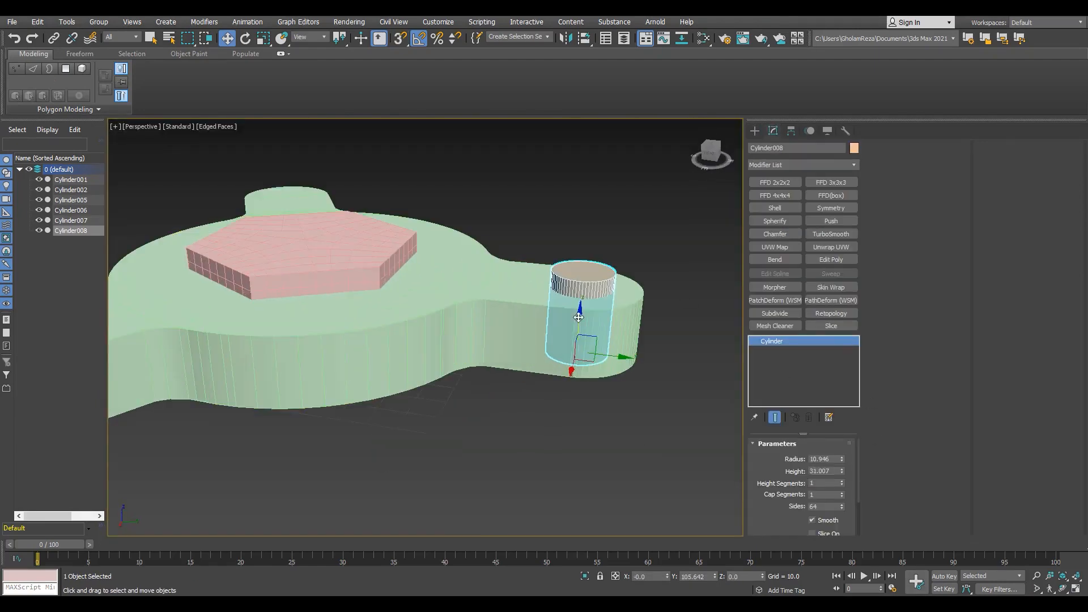
pyautogui.moveTo(578, 324); pyautogui.dragTo(578, 335)
pyautogui.moveTo(579, 336)
pyautogui.keyDown('alt'); pyautogui.mouseDown(button='middle')
pyautogui.moveTo(551, 286)
pyautogui.moveTo(561, 334)
pyautogui.moveTo(568, 317)
pyautogui.moveTo(570, 332)
pyautogui.mouseUp(button='middle'); pyautogui.keyUp('alt')
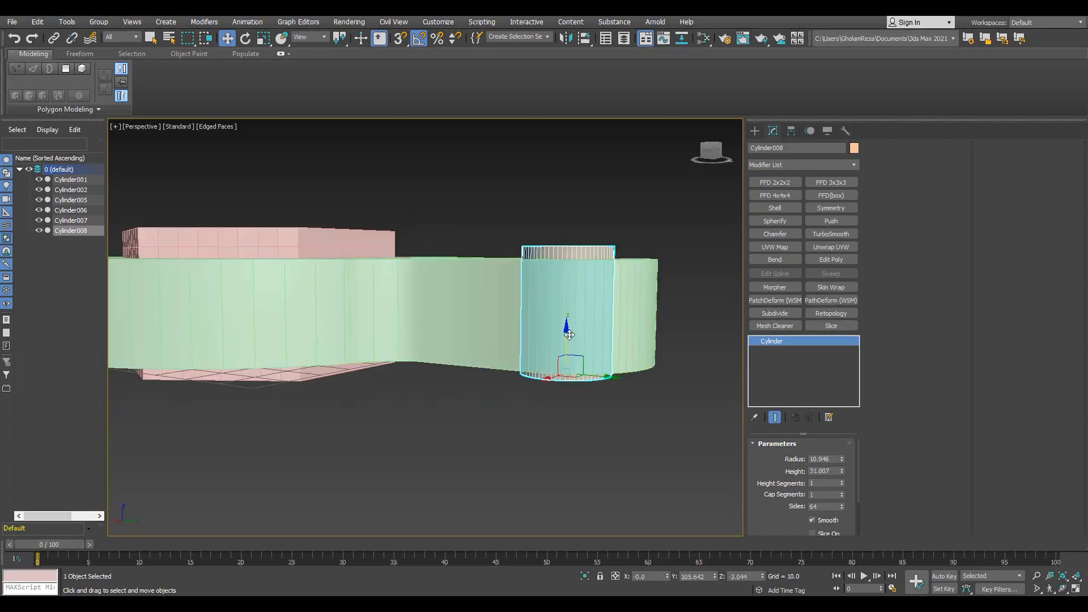
pyautogui.moveTo(568, 332); pyautogui.dragTo(569, 329)
# Align the small cylinder's pivot to the centre of the disc.
pyautogui.keyDown('alt'); pyautogui.moveTo(569, 329); pyautogui.dragTo(622, 351, button='middle'); pyautogui.keyUp('alt')
pyautogui.scroll(-4, 621, 340)
pyautogui.press('t')
pyautogui.moveTo(391, 170)
pyautogui.mouseDown(button='middle')
pyautogui.moveTo(387, 192)
pyautogui.moveTo(395, 178)
pyautogui.mouseUp(button='middle')
pyautogui.scroll(-3, 395, 178)
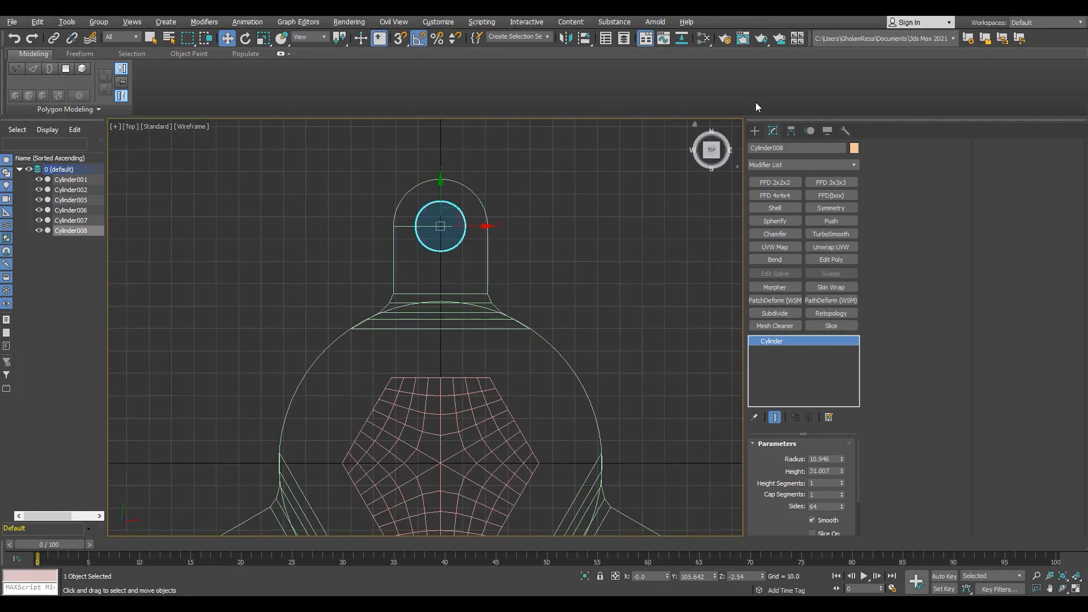
pyautogui.press('Insert')
pyautogui.moveTo(445, 315); pyautogui.dragTo(450, 262, button='middle')
pyautogui.scroll(-2, 449, 263)
pyautogui.hotkey('shift', 'a')
pyautogui.click(526, 314)
pyautogui.moveTo(587, 359); pyautogui.dragTo(580, 338, button='middle')
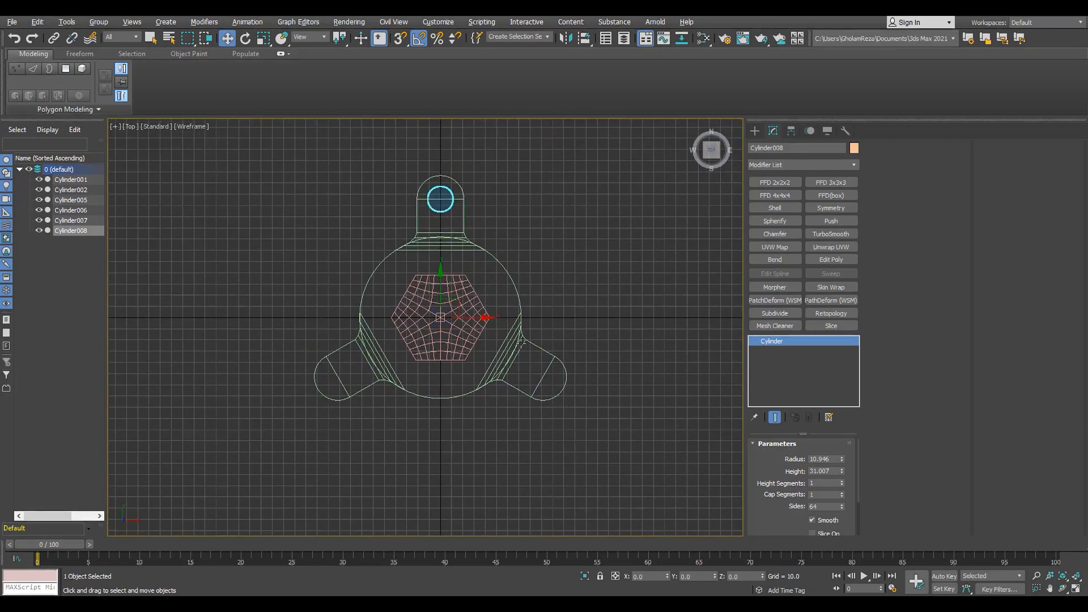
# Copy the small cylinder around the disc's centre at 120-degree spacing onto the other two tabs.
pyautogui.press('e')
pyautogui.moveTo(494, 300)
pyautogui.mouseDown()
pyautogui.moveTo(497, 328)
pyautogui.moveTo(575, 312)
pyautogui.mouseUp()
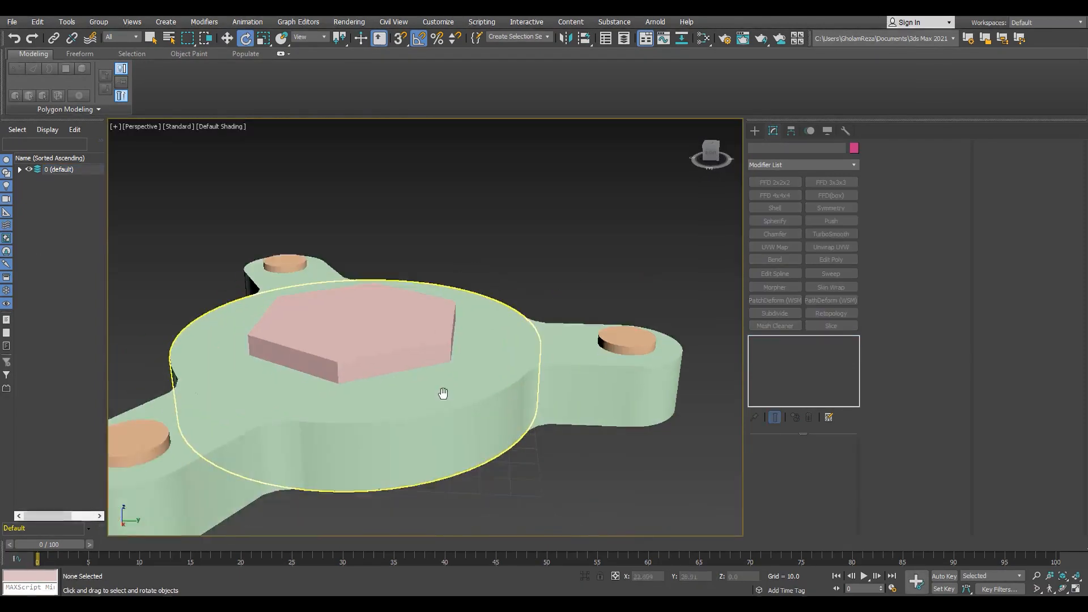
pyautogui.keyDown('alt'); pyautogui.moveTo(440, 412); pyautogui.dragTo(466, 373, button='middle'); pyautogui.keyUp('alt')
pyautogui.press('F4')
pyautogui.scroll(2, 480, 383)
pyautogui.scroll(-2, 478, 384)
# Add an Edit Poly modifier to the disc and connect its ring of side edges with 3 segments.
pyautogui.click(408, 381)
pyautogui.scroll(4, 408, 379)
pyautogui.click(830, 260)
pyautogui.press('2')
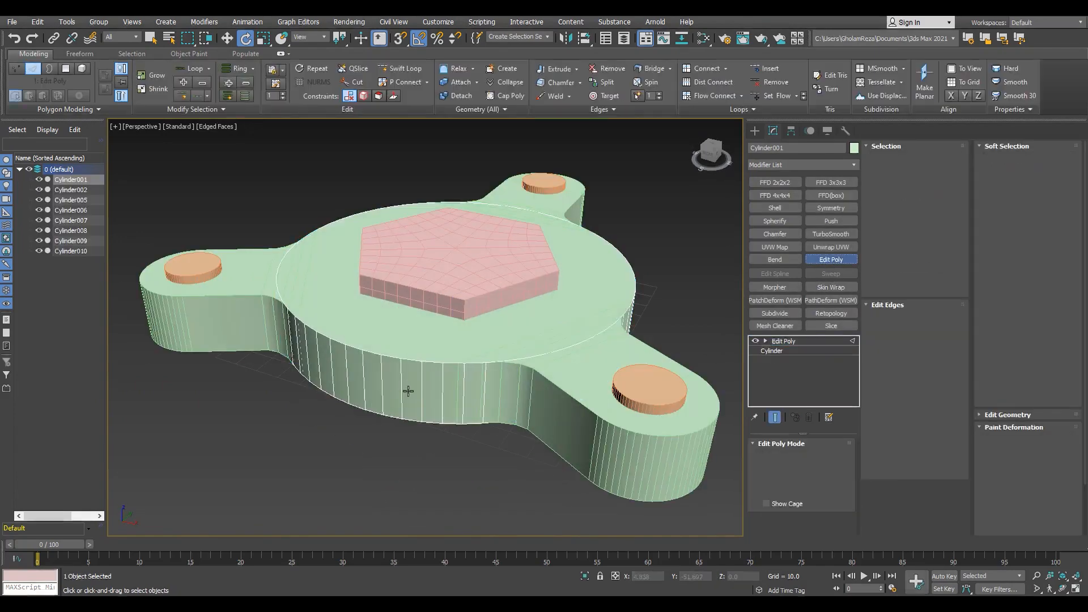
pyautogui.click(421, 391)
pyautogui.hotkey('alt', 'r')
pyautogui.click(433, 332)
pyautogui.click(431, 382)
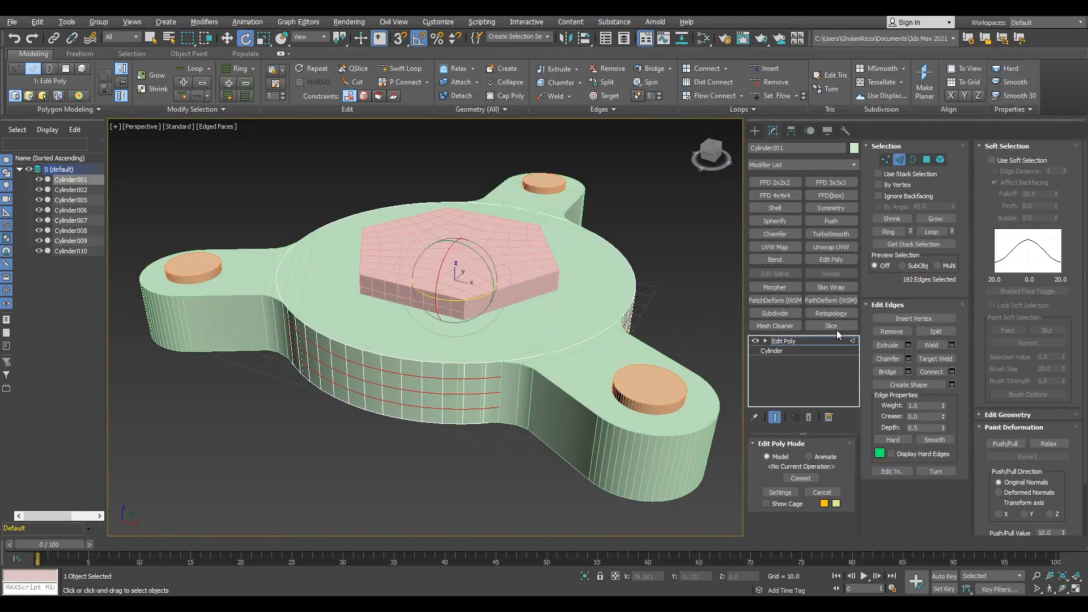
pyautogui.click(816, 341)
# Connect the vertical side edges of the tab Cylinder005 with 3 segments.
pyautogui.click(648, 447)
pyautogui.press('2')
pyautogui.click(634, 467)
pyautogui.click(952, 372)
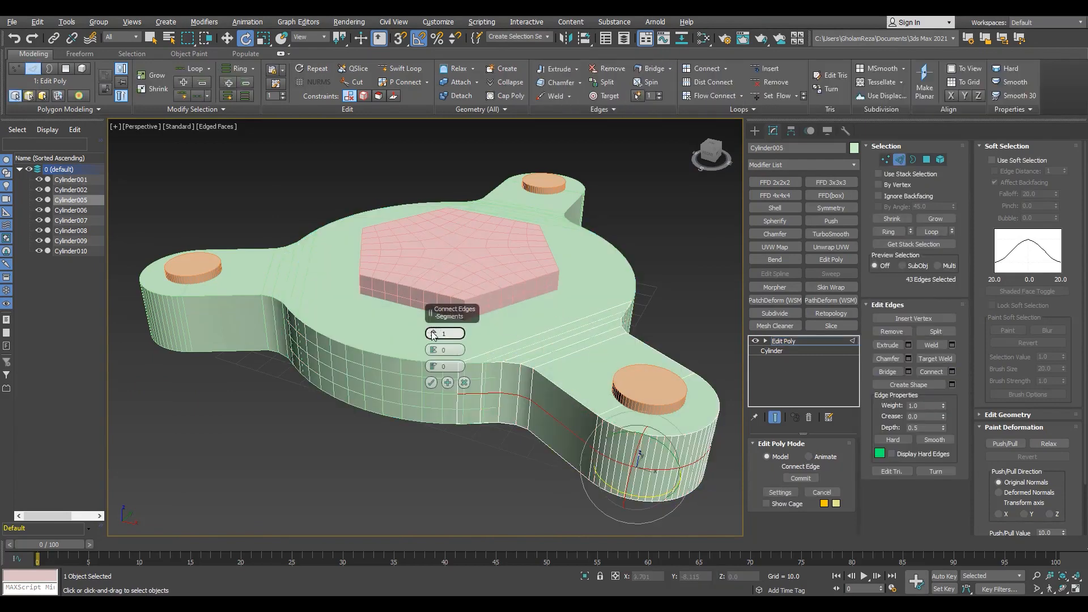
pyautogui.click(431, 383)
pyautogui.scroll(4, 433, 391)
pyautogui.scroll(-3, 490, 294)
pyautogui.click(790, 342)
# Connect the vertical side edges of the tab Cylinder006 with 3 segments.
pyautogui.moveTo(148, 324); pyautogui.dragTo(352, 321, button='middle')
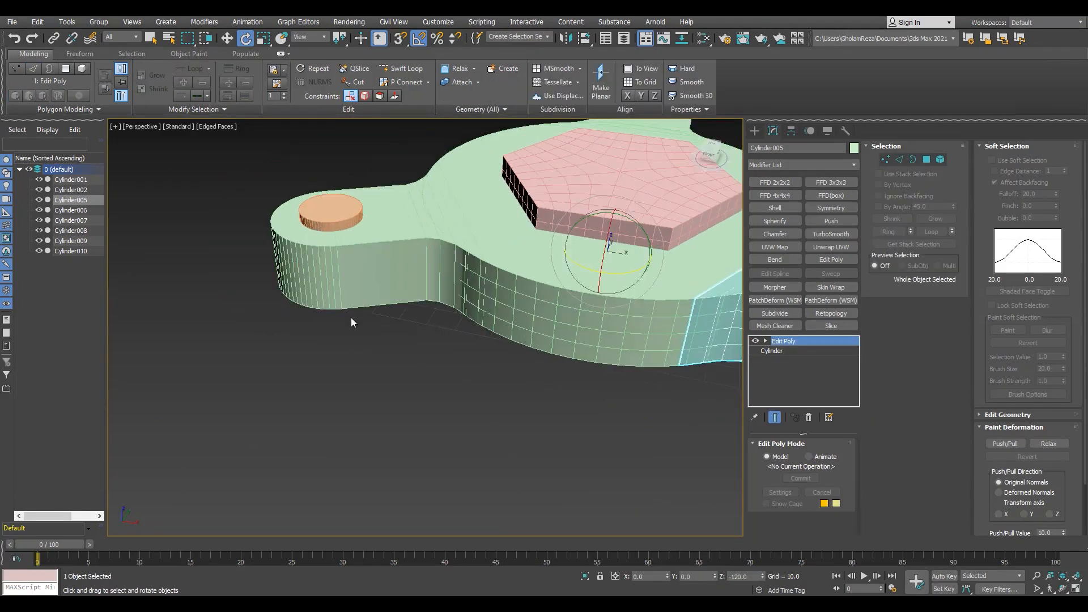
pyautogui.click(343, 289)
pyautogui.press('2')
pyautogui.click(952, 371)
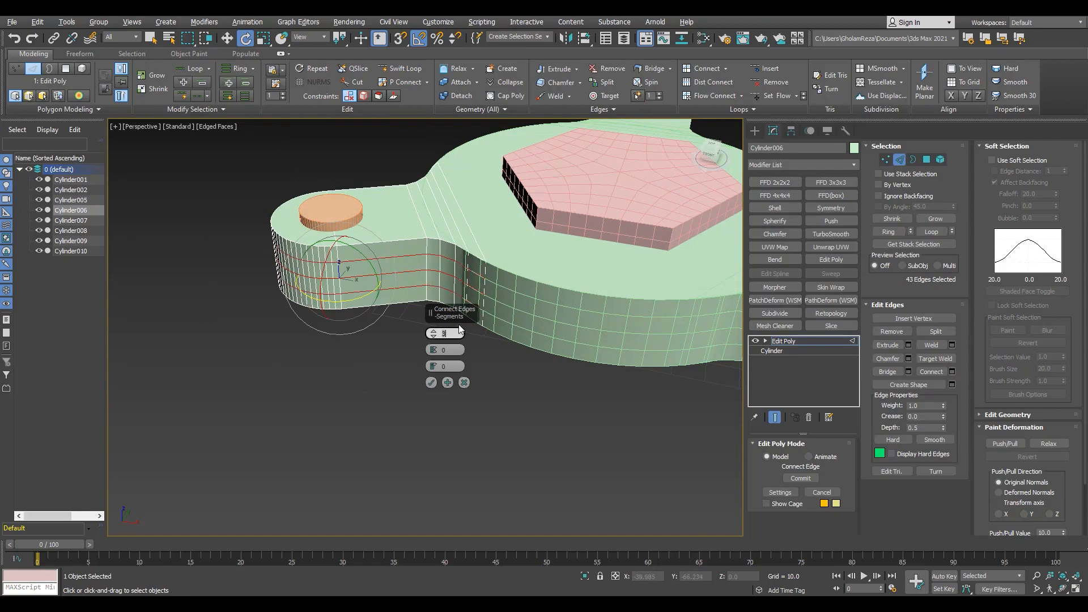
pyautogui.scroll(-4, 428, 383)
# Connect the vertical side edges of the remaining tab, Cylinder002, with 3 segments.
pyautogui.keyDown('alt'); pyautogui.moveTo(428, 383); pyautogui.dragTo(610, 411, button='middle'); pyautogui.keyUp('alt')
pyautogui.scroll(3, 610, 414)
pyautogui.press('2')
pyautogui.click(462, 347)
pyautogui.press('2')
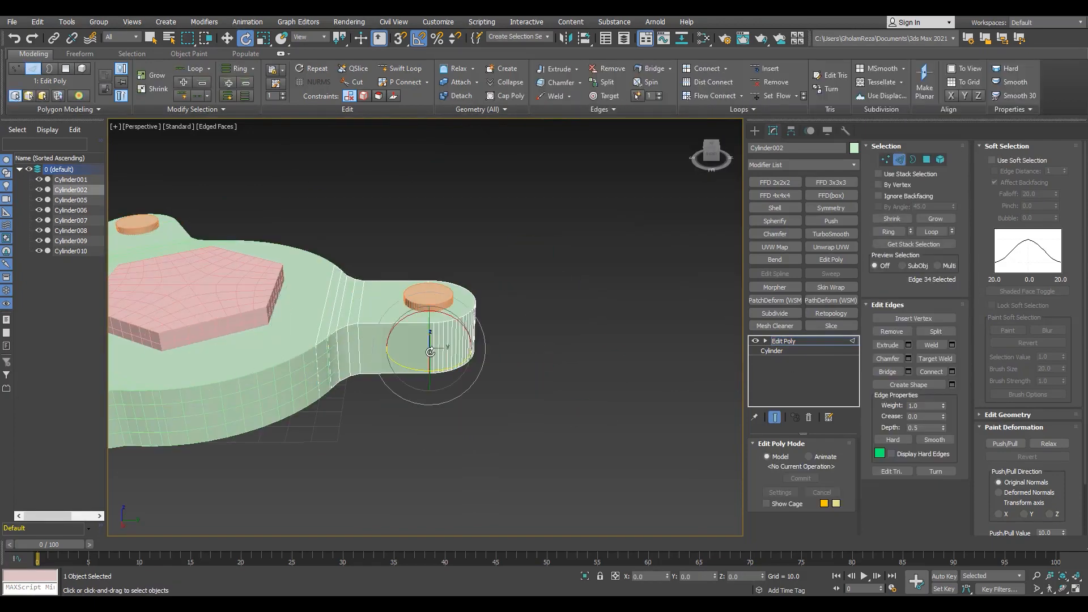
pyautogui.click(432, 383)
pyautogui.keyDown('alt'); pyautogui.moveTo(431, 382); pyautogui.dragTo(510, 408, button='middle'); pyautogui.keyUp('alt')
pyautogui.scroll(-3, 470, 397)
pyautogui.click(835, 341)
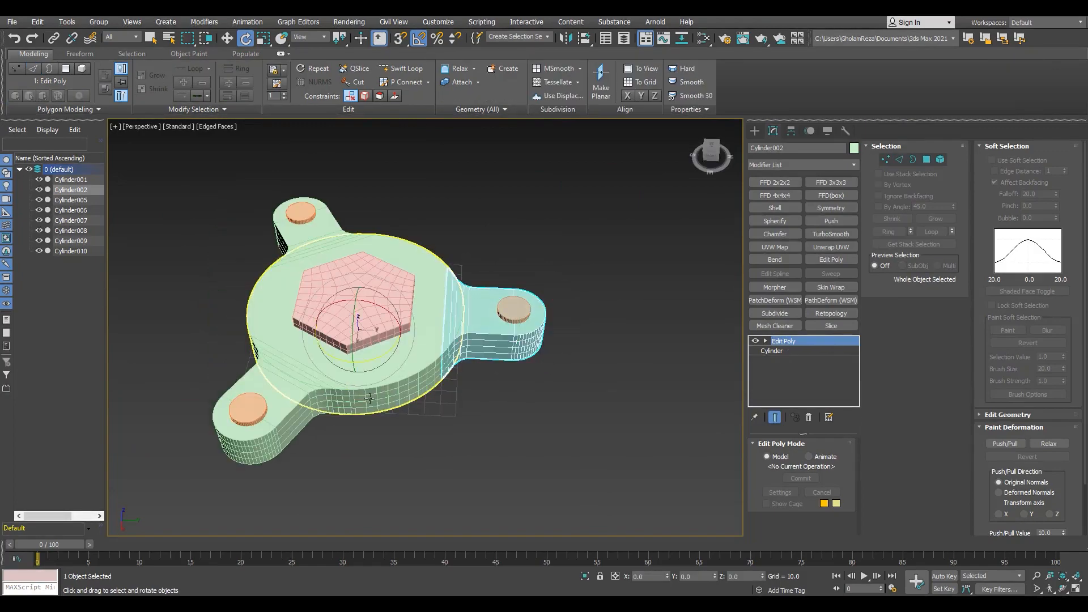
# Cut across the disc between its opposite side vertices and convert the disc to an Editable Poly.
pyautogui.click(431, 318)
pyautogui.press('1')
pyautogui.press('F3')
pyautogui.press('t')
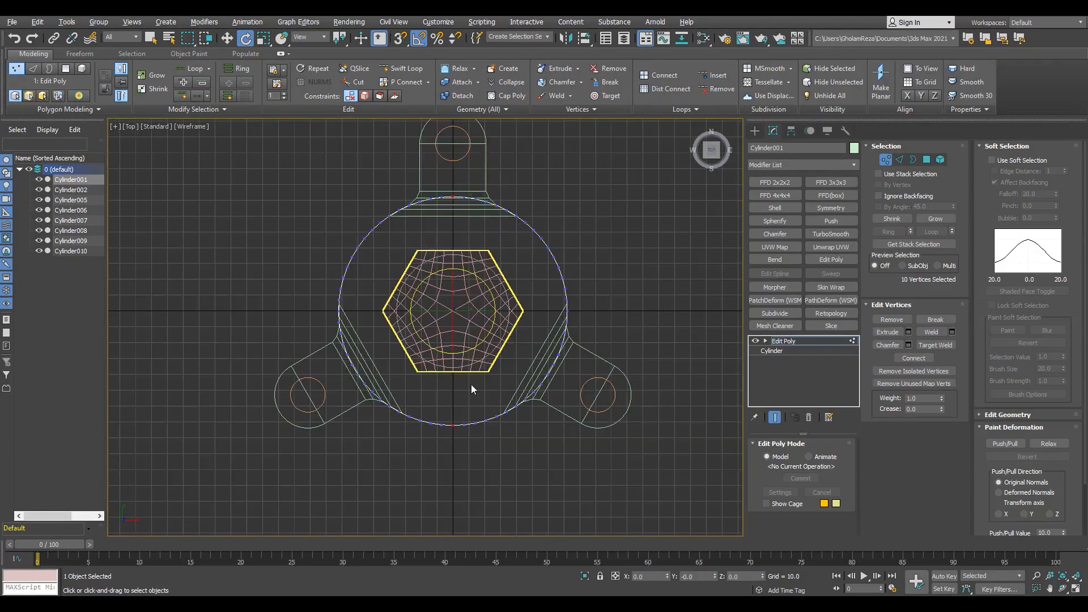
pyautogui.scroll(5, 493, 329)
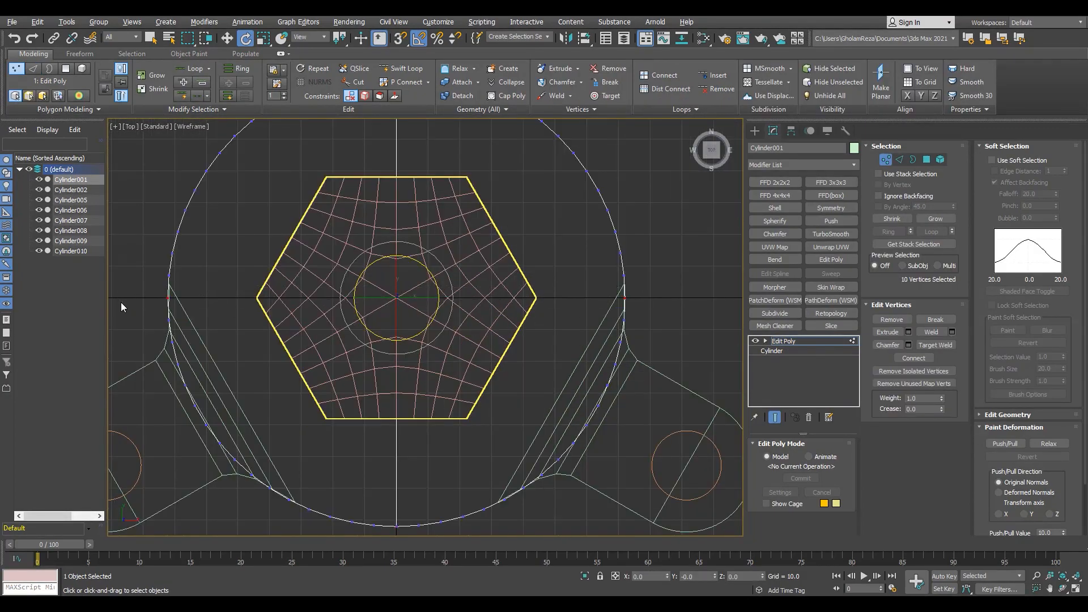
pyautogui.hotkey('alt', 'c')
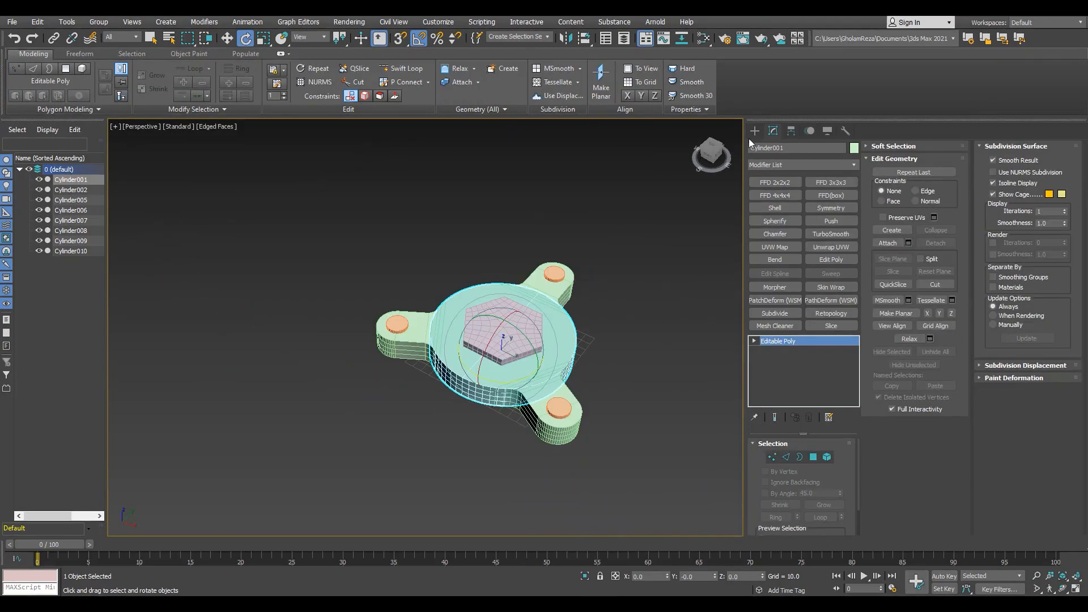
# Put all the objects on a new layer named An and in-place copies of them on a new layer named Mesh.
pyautogui.hotkey('ctrl', 'a')
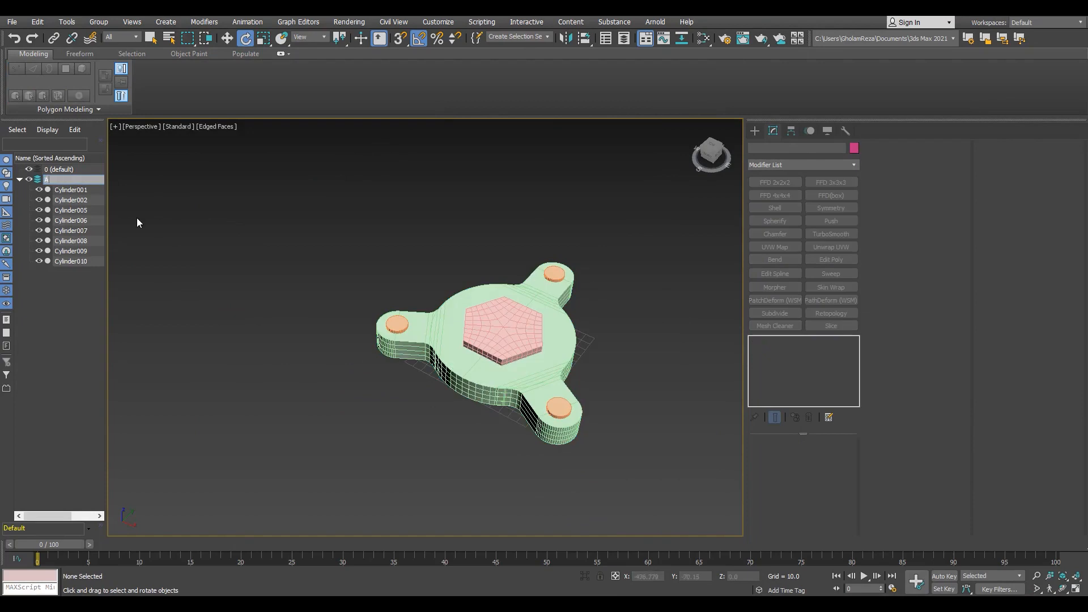
pyautogui.write('An')
pyautogui.click(513, 348)
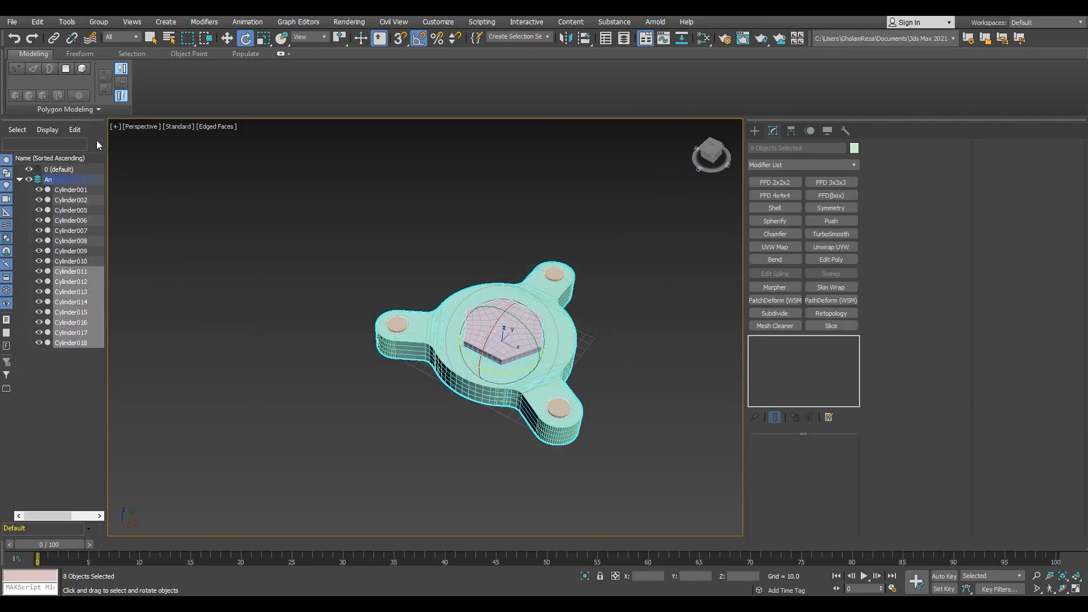
pyautogui.click(166, 284)
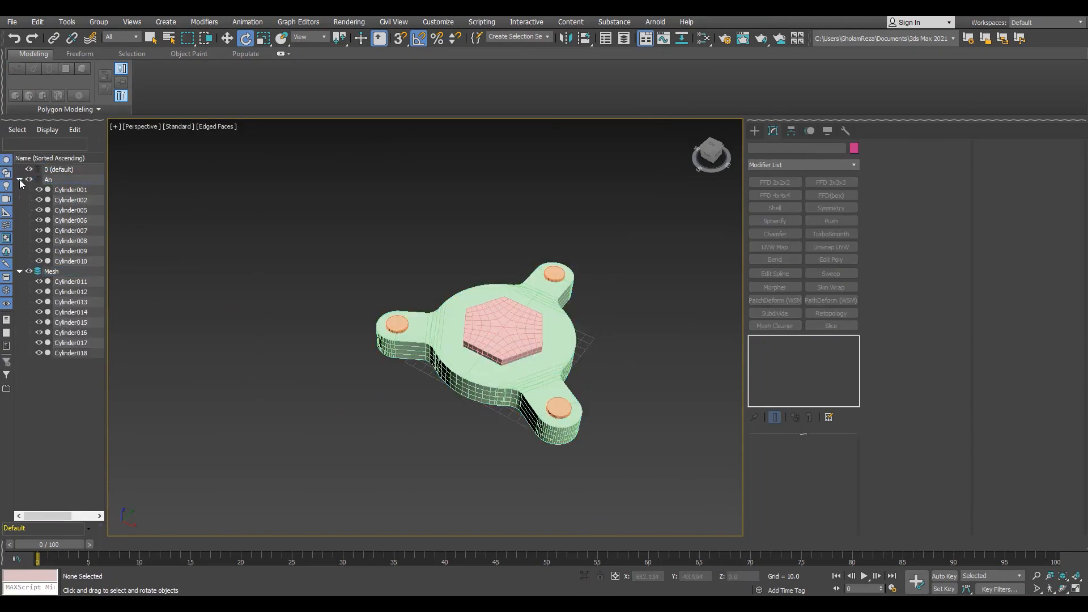
# Unite the copied disc with its three tabs using a ProBoolean union, leaving the hexagon and small cylinders separate.
pyautogui.click(492, 388)
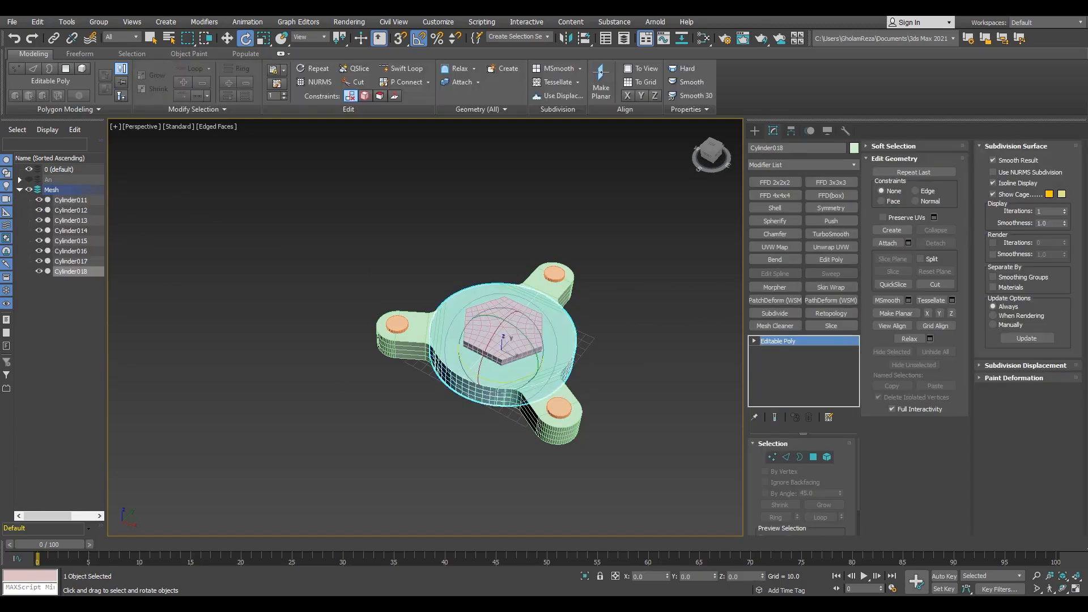
pyautogui.scroll(3, 461, 504)
pyautogui.click(754, 130)
pyautogui.click(800, 162)
pyautogui.click(800, 193)
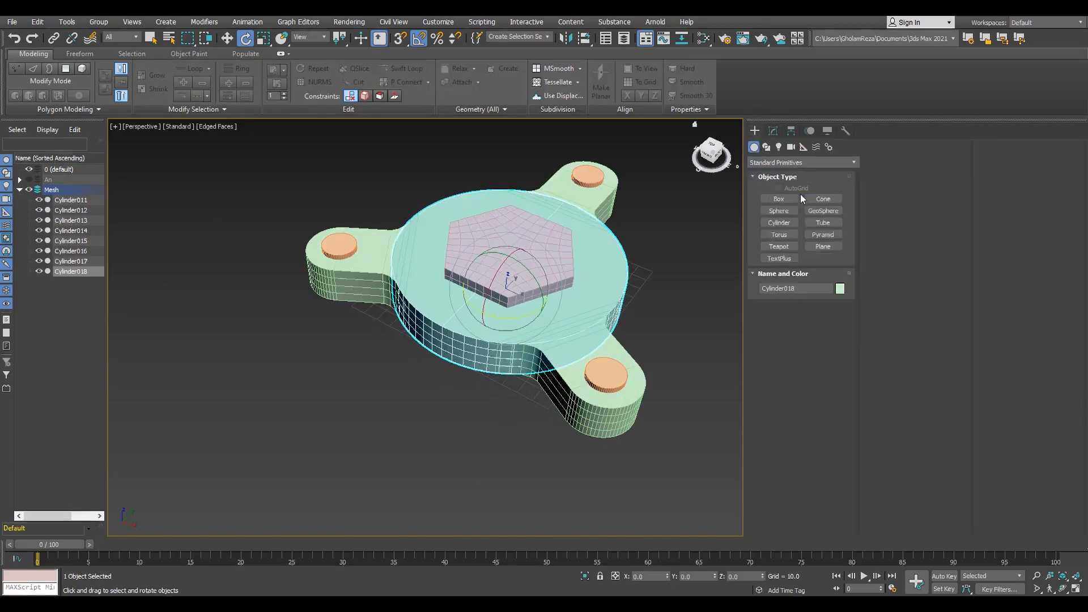
pyautogui.click(823, 246)
pyautogui.keyDown('alt'); pyautogui.moveTo(642, 339); pyautogui.dragTo(810, 409, button='middle'); pyautogui.keyUp('alt')
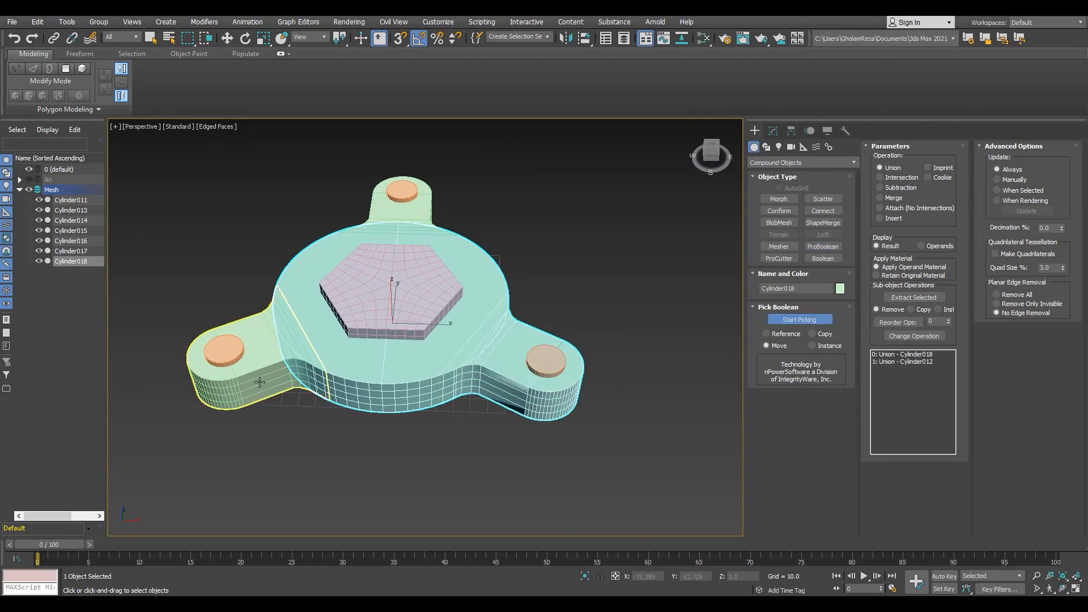
pyautogui.click(425, 207)
pyautogui.keyDown('alt'); pyautogui.moveTo(425, 207); pyautogui.dragTo(610, 204, button='middle'); pyautogui.keyUp('alt')
pyautogui.press('w')
pyautogui.scroll(5, 600, 352)
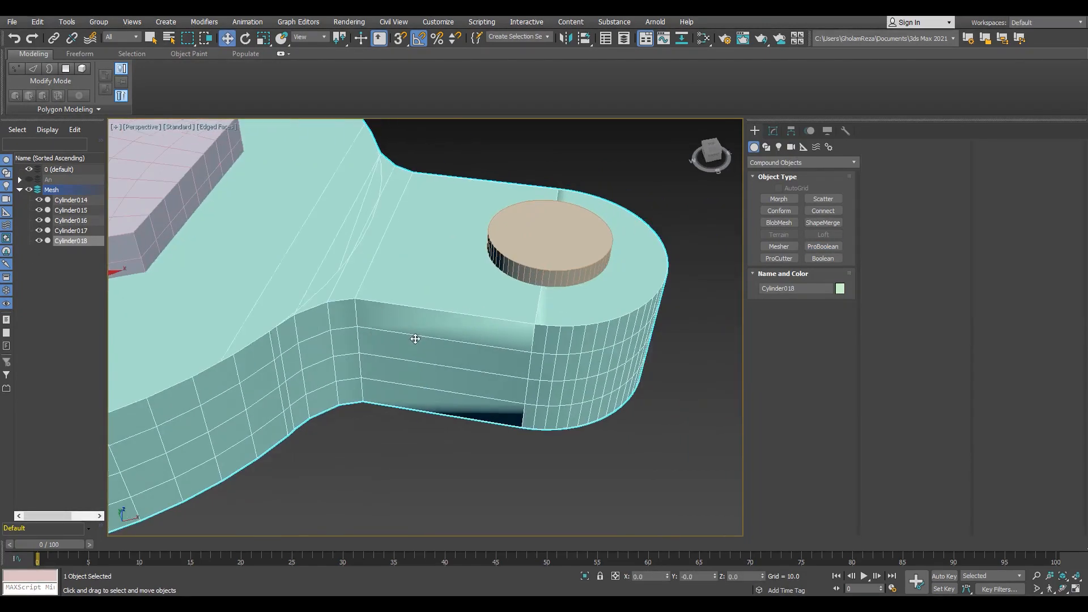
# Add a Turn to Poly modifier to the united body and convert it to an Editable Poly.
pyautogui.moveTo(416, 337); pyautogui.dragTo(492, 346, button='middle')
pyautogui.press('1')
pyautogui.scroll(2, 361, 351)
pyautogui.click(782, 167)
pyautogui.write('tu')
pyautogui.press('Down')
pyautogui.press('Down')
pyautogui.press('Down')
pyautogui.press('Return')
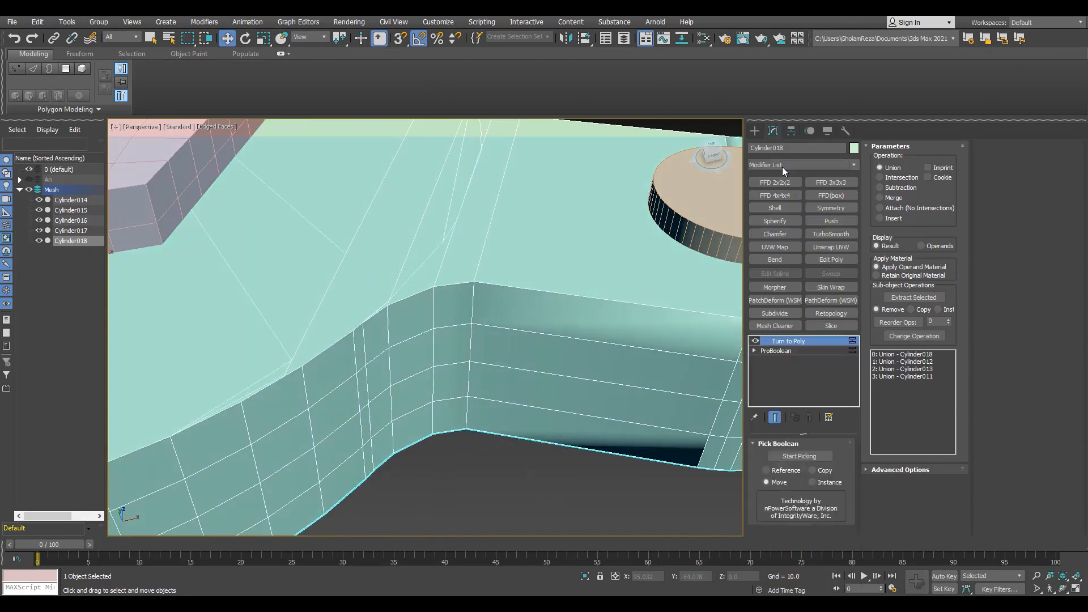
pyautogui.press('1')
pyautogui.scroll(2, 346, 335)
pyautogui.rightClick(366, 417)
# Target-weld the doubled vertices on the upper rim and side where the disc meets the tab.
pyautogui.press('2')
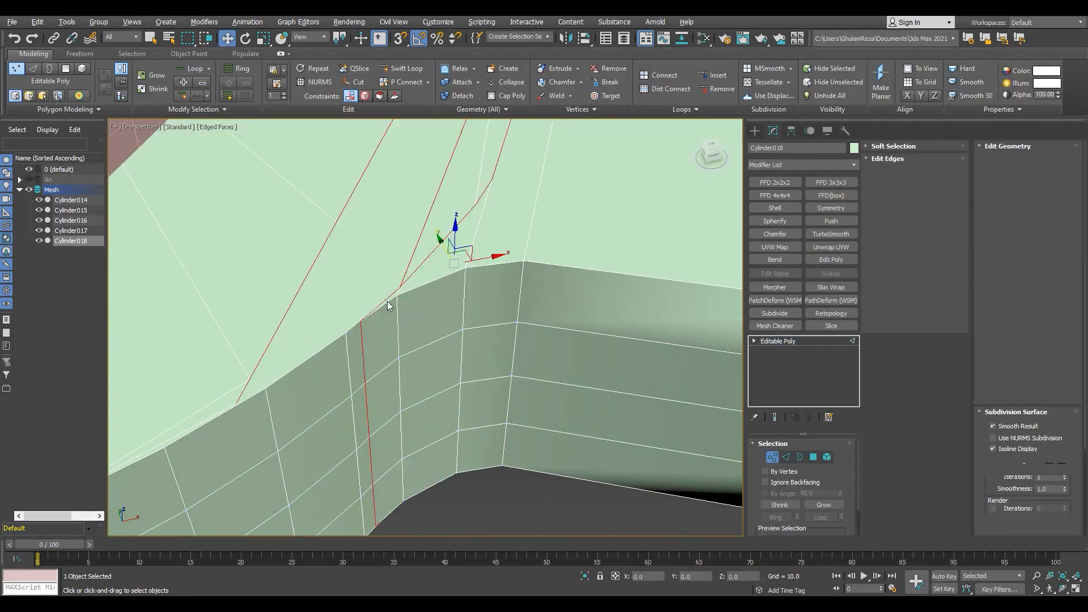
pyautogui.press('1')
pyautogui.scroll(6, 352, 323)
pyautogui.click(395, 315)
pyautogui.keyDown('alt'); pyautogui.moveTo(395, 315); pyautogui.dragTo(373, 284, button='middle'); pyautogui.keyUp('alt')
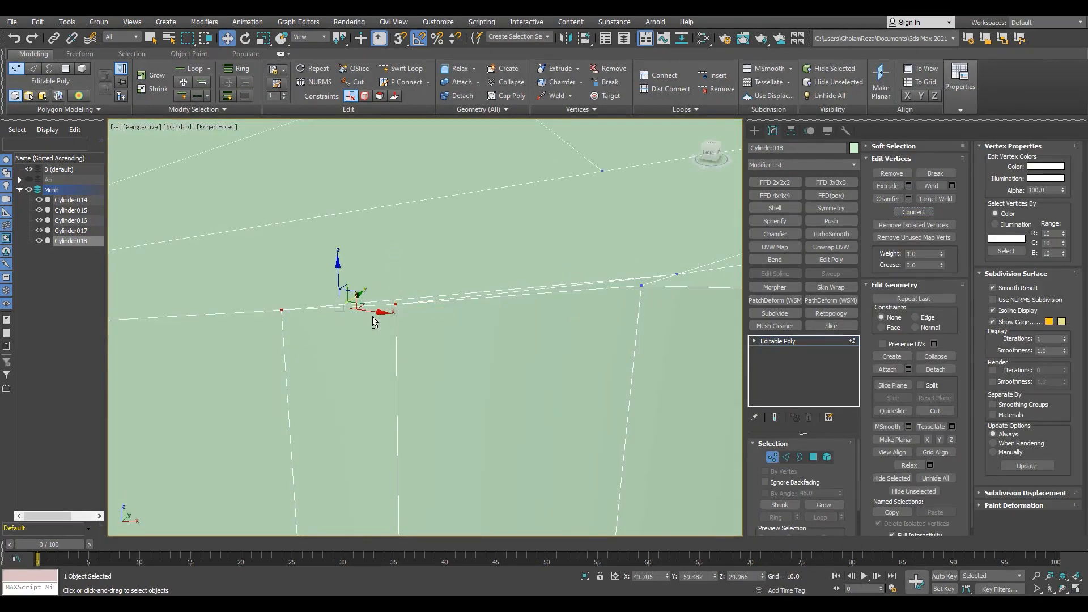
pyautogui.scroll(-5, 376, 314)
pyautogui.scroll(4, 403, 384)
pyautogui.scroll(-4, 383, 309)
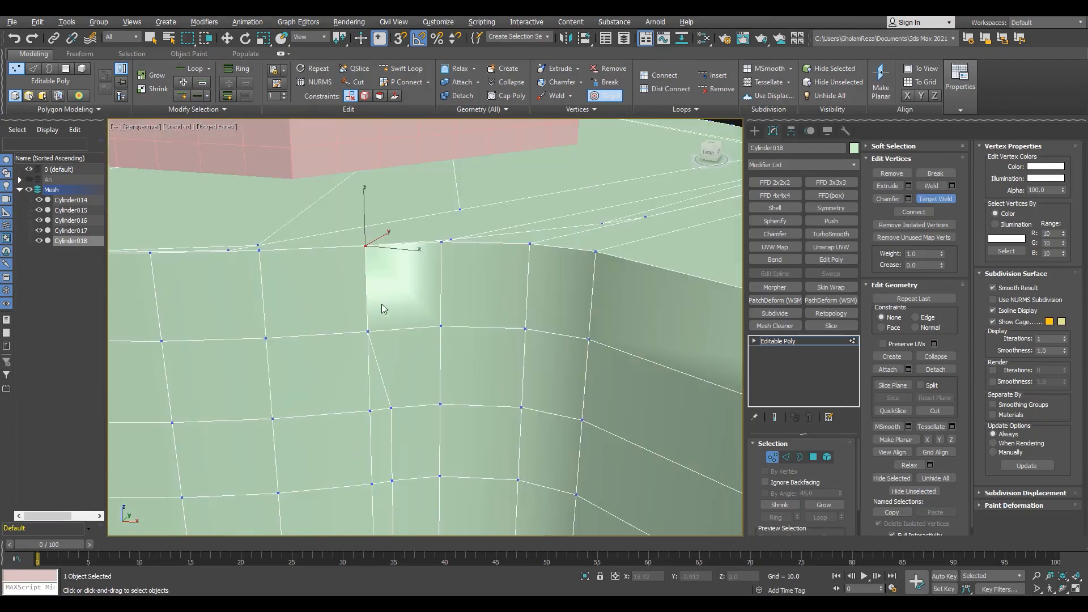
# Target-weld the remaining doubled vertices down the same tab junction to its lower rim.
pyautogui.moveTo(380, 465); pyautogui.dragTo(426, 353, button='middle')
pyautogui.click(439, 367)
pyautogui.click(420, 370)
pyautogui.keyDown('alt'); pyautogui.moveTo(425, 419); pyautogui.dragTo(403, 335, button='middle'); pyautogui.keyUp('alt')
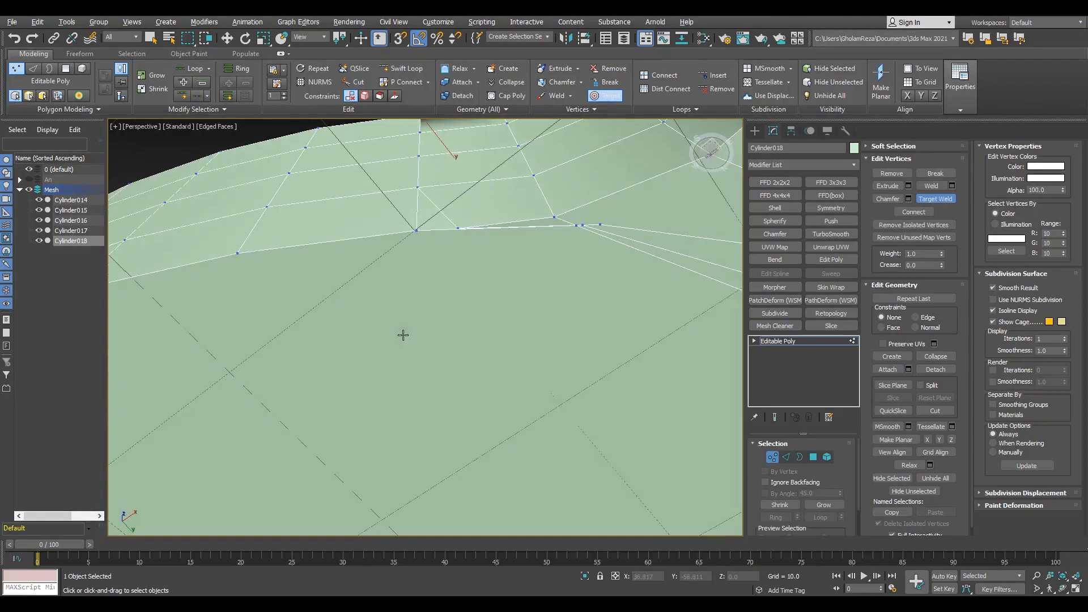
pyautogui.keyDown('alt'); pyautogui.moveTo(431, 369); pyautogui.dragTo(74, 148, button='middle'); pyautogui.keyUp('alt')
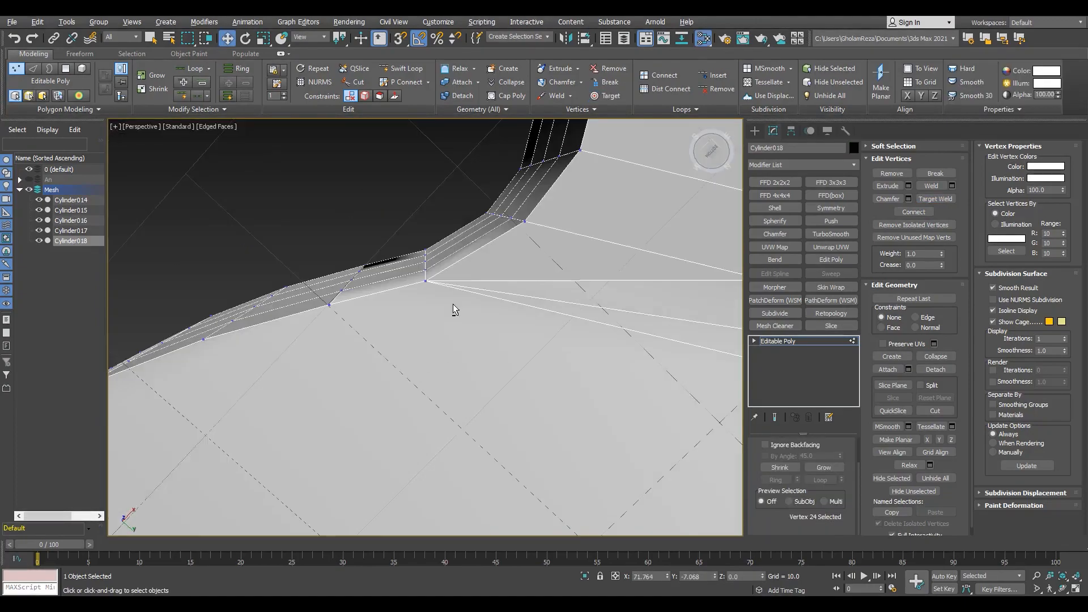
# Target-weld the stray vertices onto the upper rim corner where the disc runs into the tab.
pyautogui.moveTo(452, 309)
pyautogui.keyDown('alt'); pyautogui.mouseDown(button='middle')
pyautogui.moveTo(447, 362)
pyautogui.moveTo(418, 277)
pyautogui.mouseUp(button='middle'); pyautogui.keyUp('alt')
pyautogui.scroll(2, 496, 295)
pyautogui.rightClick(496, 279)
pyautogui.scroll(4, 325, 340)
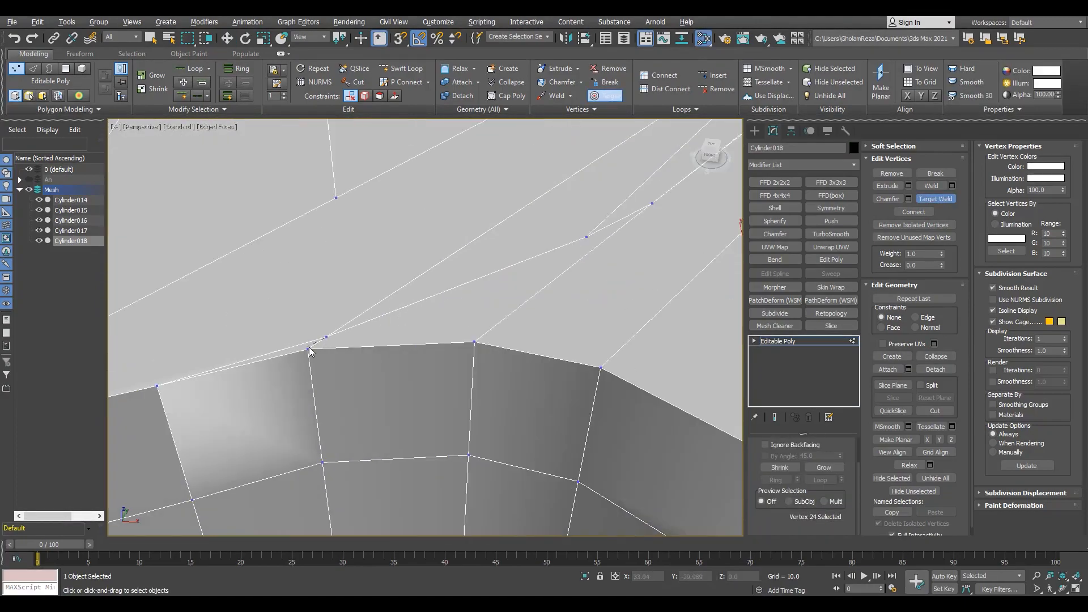
pyautogui.click(309, 351)
pyautogui.scroll(3, 308, 351)
pyautogui.scroll(-8, 334, 346)
pyautogui.scroll(6, 321, 351)
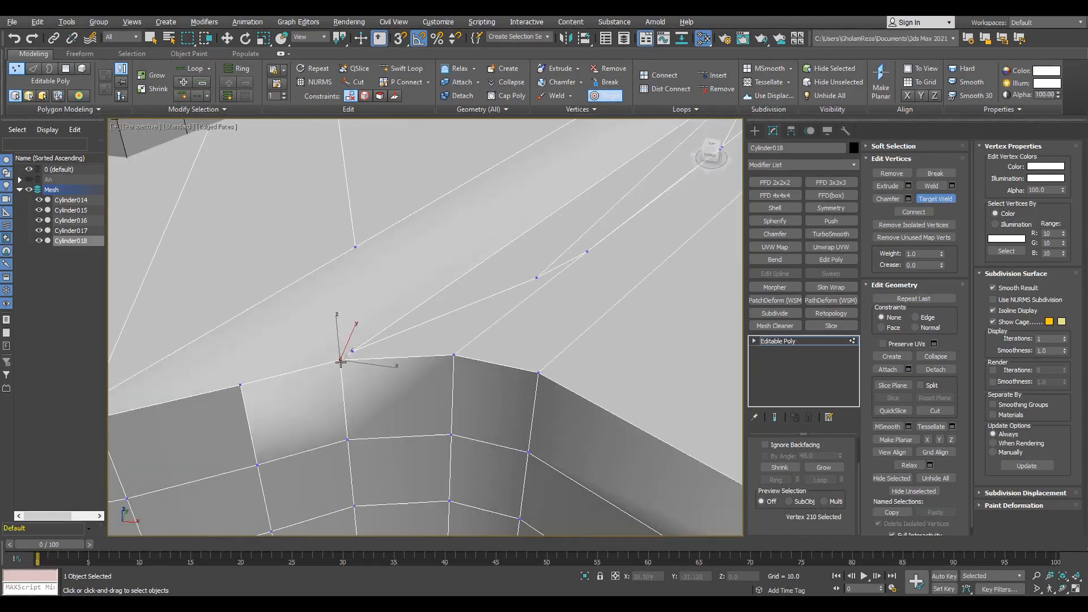
pyautogui.hotkey('ctrl', 'shift', 'w')
# Examine the united body in the perspective and top views for leftover vertices at the tab junctions.
pyautogui.scroll(-6, 335, 351)
pyautogui.keyDown('alt'); pyautogui.moveTo(321, 351); pyautogui.dragTo(348, 353, button='middle'); pyautogui.keyUp('alt')
pyautogui.scroll(-8, 348, 353)
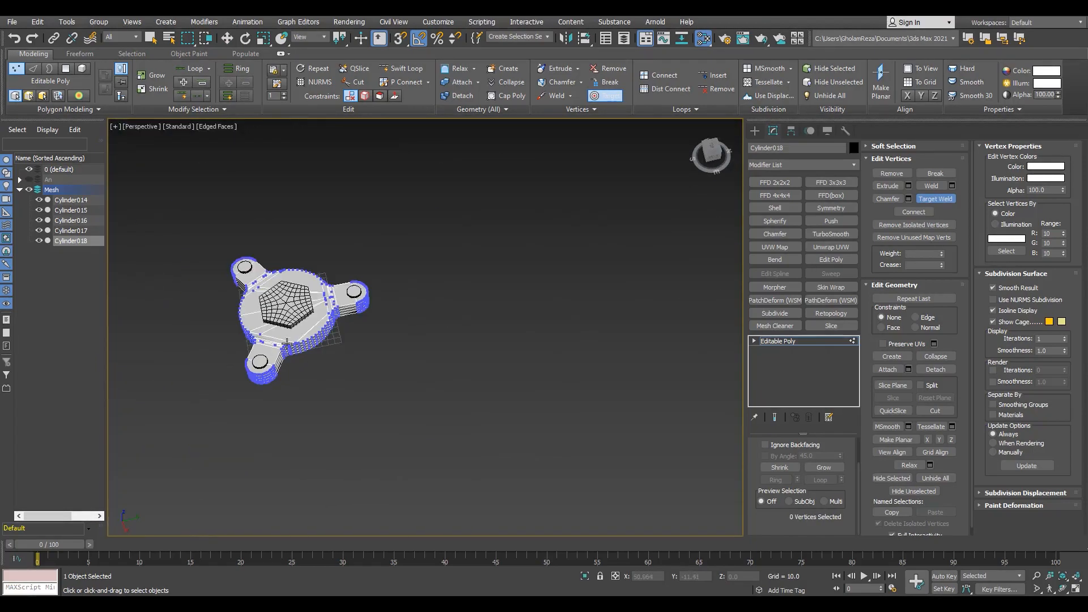
pyautogui.scroll(6, 356, 336)
pyautogui.keyDown('alt'); pyautogui.moveTo(328, 333); pyautogui.dragTo(357, 338, button='middle'); pyautogui.keyUp('alt')
pyautogui.scroll(-6, 363, 340)
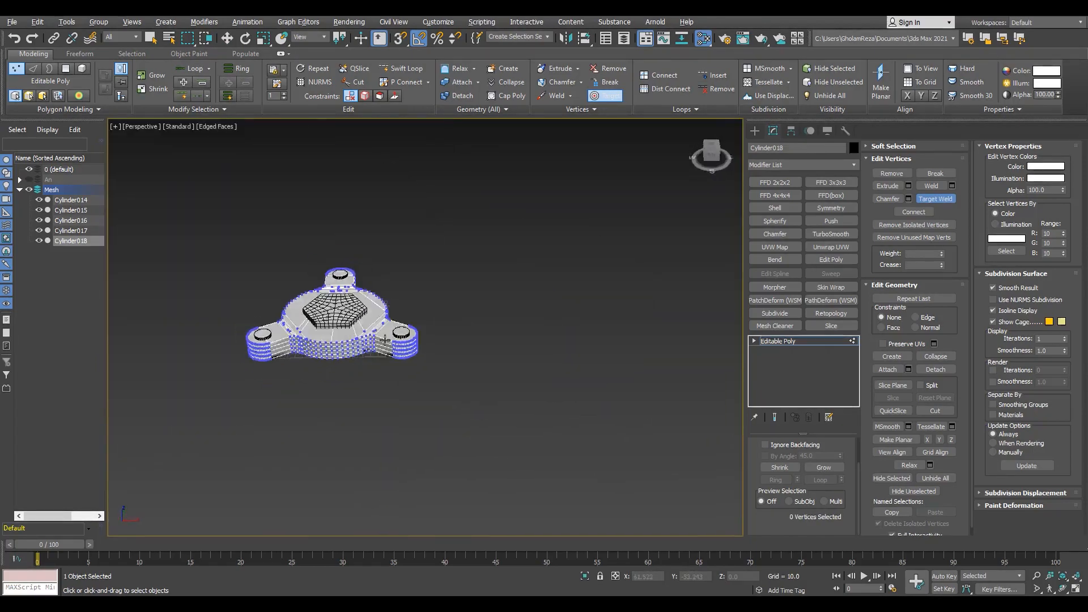
pyautogui.scroll(6, 247, 340)
pyautogui.scroll(-5, 255, 346)
pyautogui.scroll(8, 364, 352)
pyautogui.hotkey('alt', 'w')
pyautogui.rightClick(333, 227)
pyautogui.hotkey('alt', 'w')
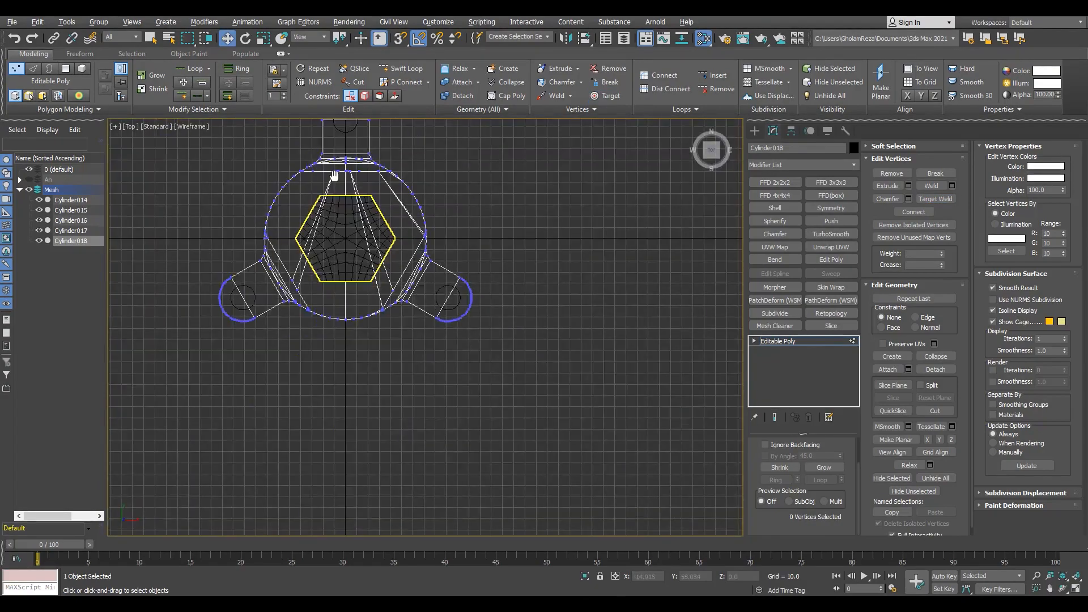
pyautogui.moveTo(331, 190); pyautogui.dragTo(411, 241)
pyautogui.hotkey('alt', 'w')
pyautogui.hotkey('alt', 'w')
pyautogui.scroll(-6, 516, 379)
pyautogui.scroll(6, 503, 377)
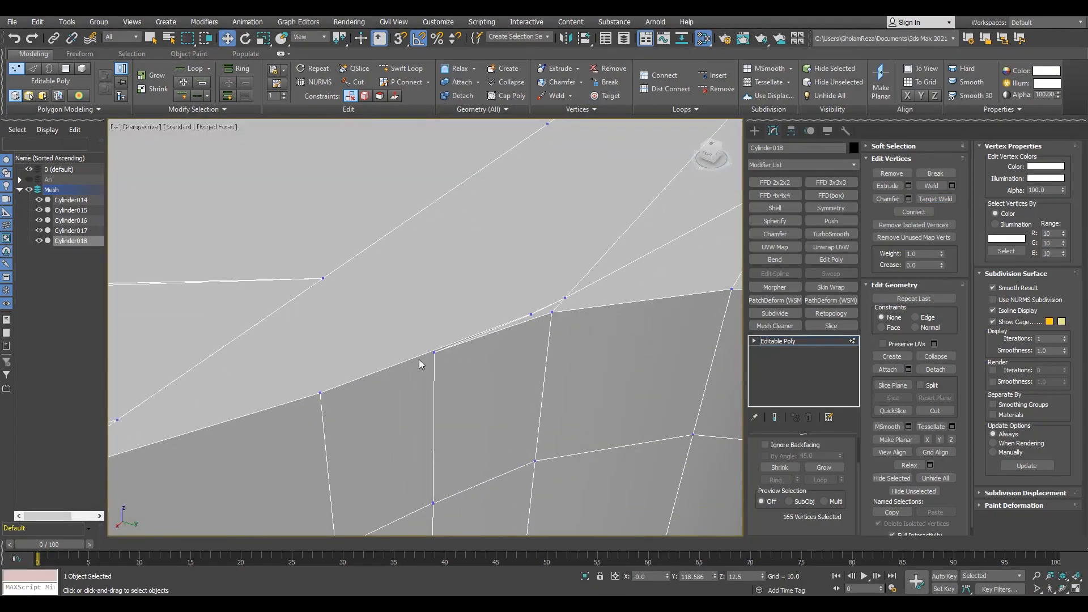
pyautogui.scroll(-6, 420, 364)
pyautogui.scroll(6, 439, 299)
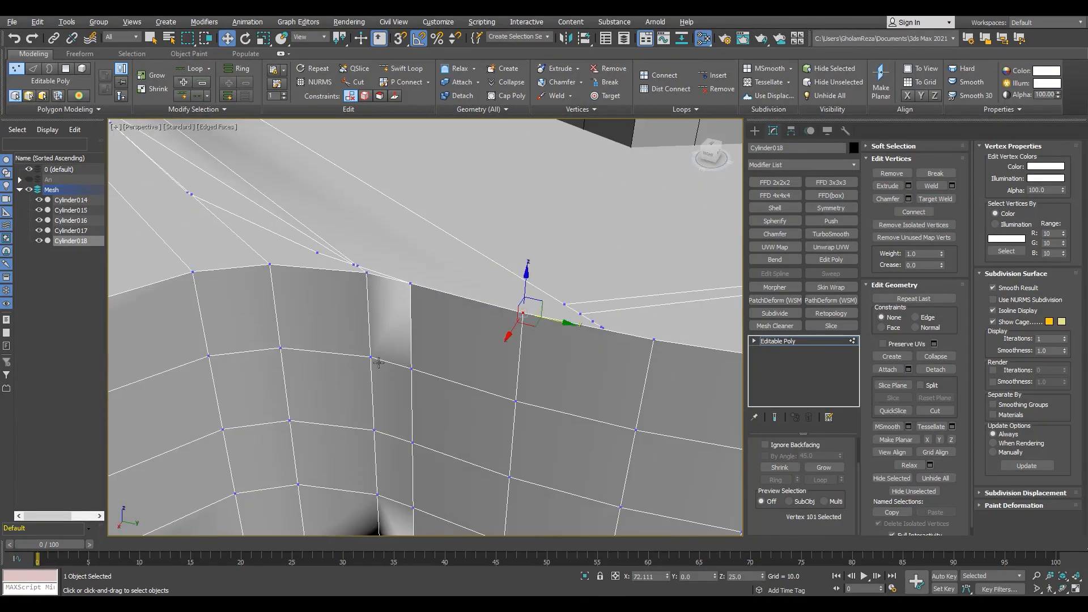
# Target-weld the two close-lying upper rim vertices where the tab meets the disc.
pyautogui.keyDown('alt'); pyautogui.moveTo(379, 363); pyautogui.dragTo(508, 287, button='middle'); pyautogui.keyUp('alt')
pyautogui.scroll(6, 466, 296)
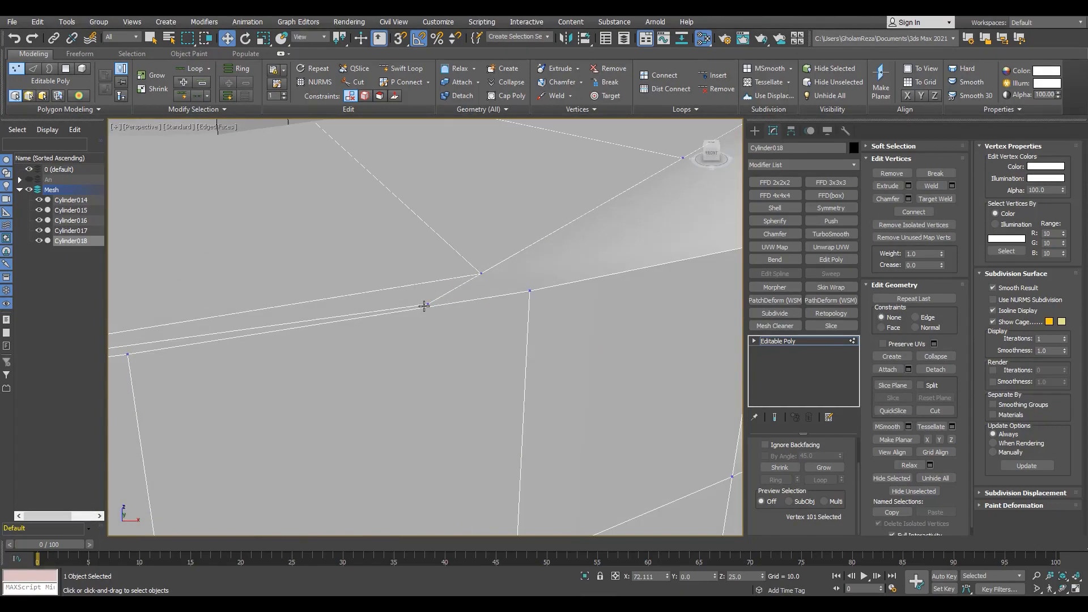
pyautogui.scroll(-5, 418, 305)
pyautogui.keyDown('alt'); pyautogui.moveTo(418, 306); pyautogui.dragTo(403, 369, button='middle'); pyautogui.keyUp('alt')
pyautogui.scroll(4, 499, 301)
pyautogui.hotkey('ctrl', 'shift', 'w')
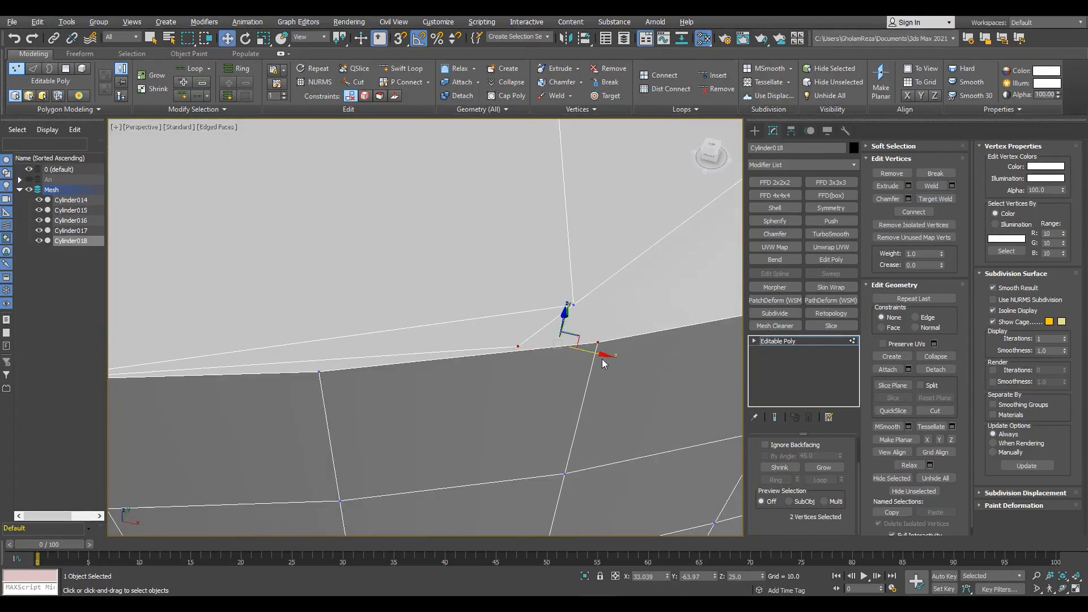
pyautogui.click(518, 345)
# Examine the united body's tab junctions at polygon and vertex level for remaining doubled vertices.
pyautogui.scroll(-5, 505, 345)
pyautogui.scroll(-8, 508, 336)
pyautogui.press('4')
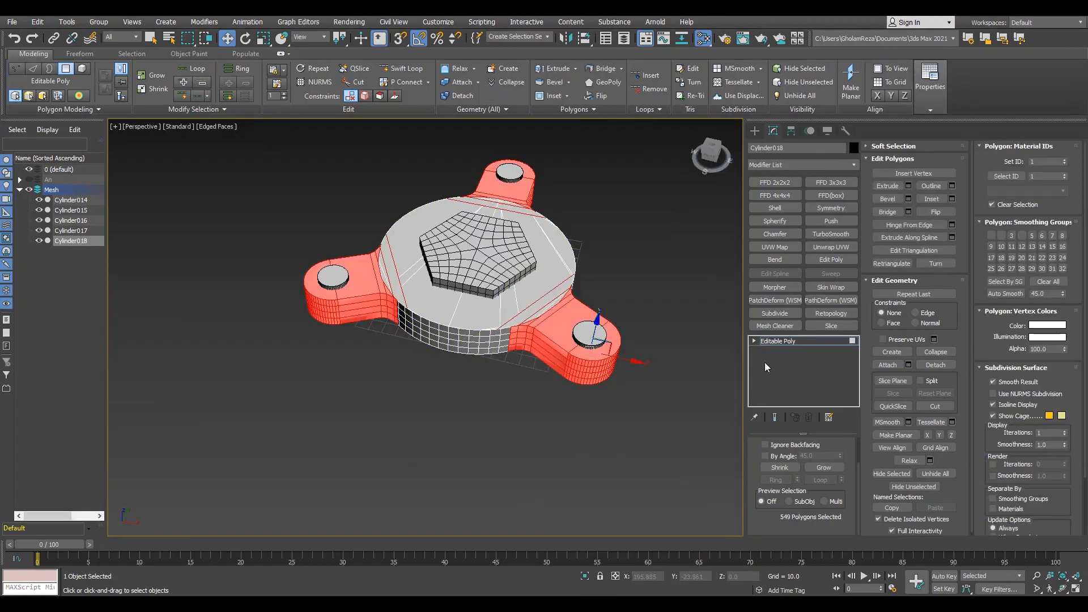
pyautogui.keyDown('alt'); pyautogui.moveTo(493, 418); pyautogui.dragTo(427, 284, button='middle'); pyautogui.keyUp('alt')
pyautogui.scroll(8, 428, 281)
pyautogui.press('1')
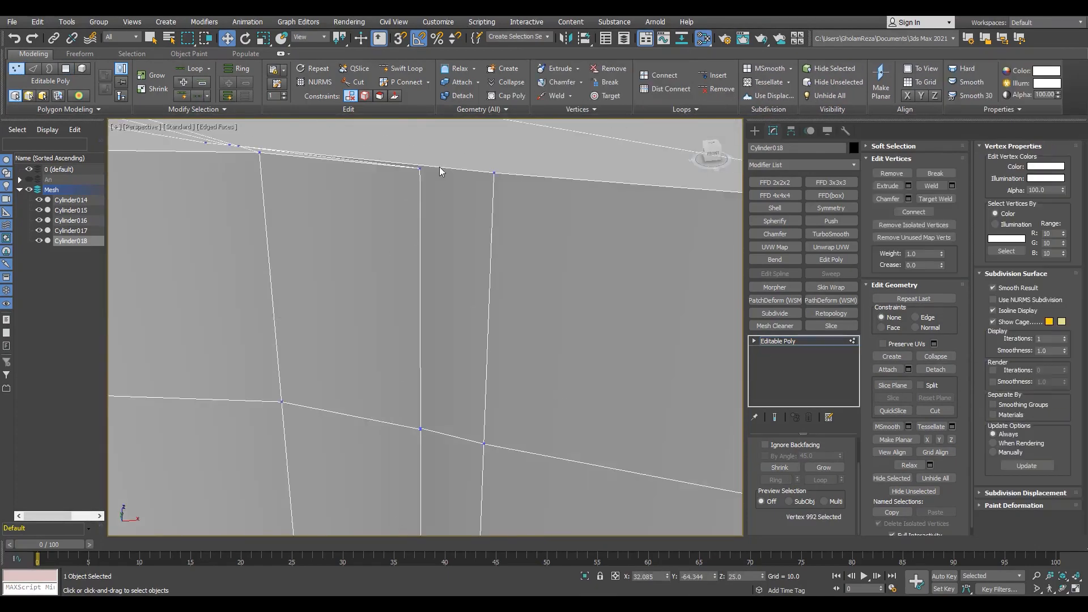
pyautogui.keyDown('alt'); pyautogui.moveTo(440, 172); pyautogui.dragTo(488, 255, button='middle'); pyautogui.keyUp('alt')
pyautogui.scroll(-6, 382, 288)
pyautogui.scroll(6, 380, 288)
pyautogui.scroll(-5, 362, 282)
pyautogui.moveTo(362, 281); pyautogui.dragTo(617, 326, button='middle')
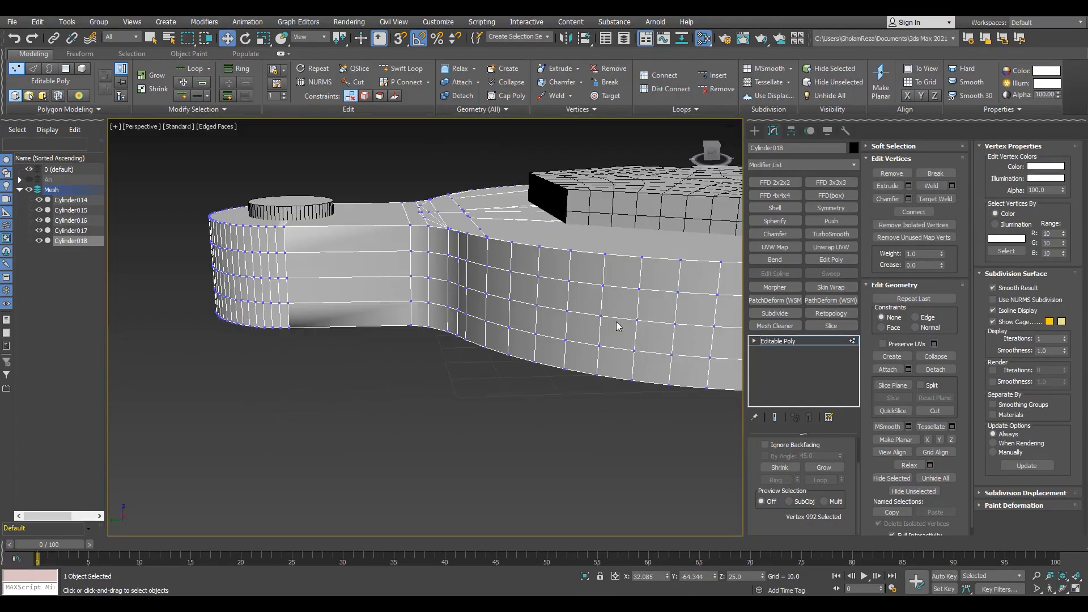
# Pick the stray vertices near the upper rim at both junctions of the rear tab with the disc.
pyautogui.scroll(7, 450, 238)
pyautogui.moveTo(453, 241); pyautogui.dragTo(589, 335, button='middle')
pyautogui.click(369, 287)
pyautogui.scroll(-7, 350, 314)
pyautogui.keyDown('alt'); pyautogui.moveTo(350, 313); pyautogui.dragTo(499, 283, button='middle'); pyautogui.keyUp('alt')
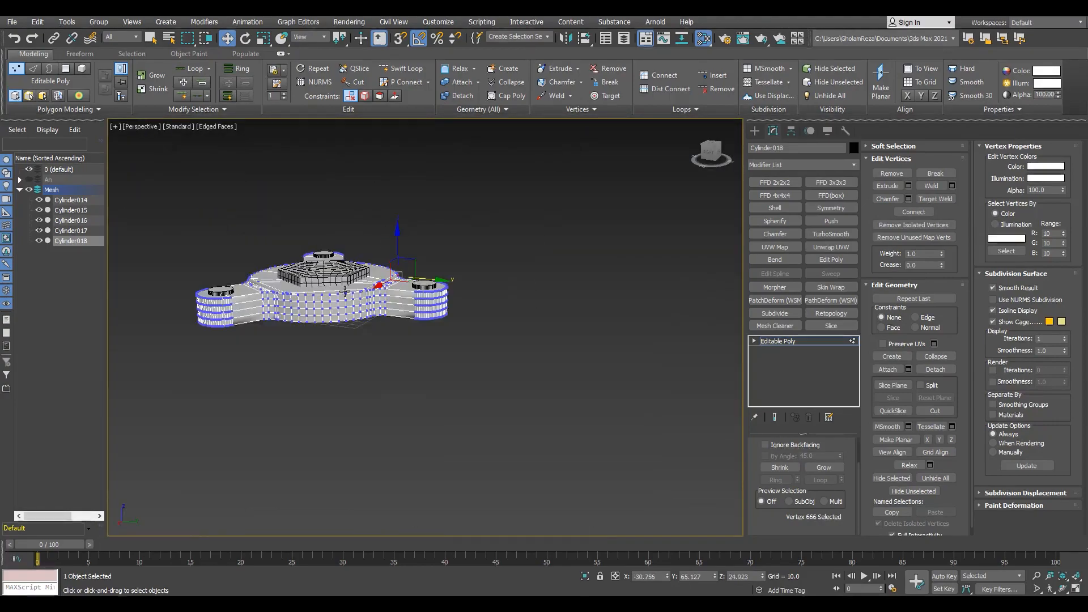
pyautogui.scroll(7, 357, 283)
pyautogui.scroll(4, 309, 363)
pyautogui.click(348, 324)
pyautogui.scroll(-8, 348, 323)
pyautogui.scroll(5, 320, 369)
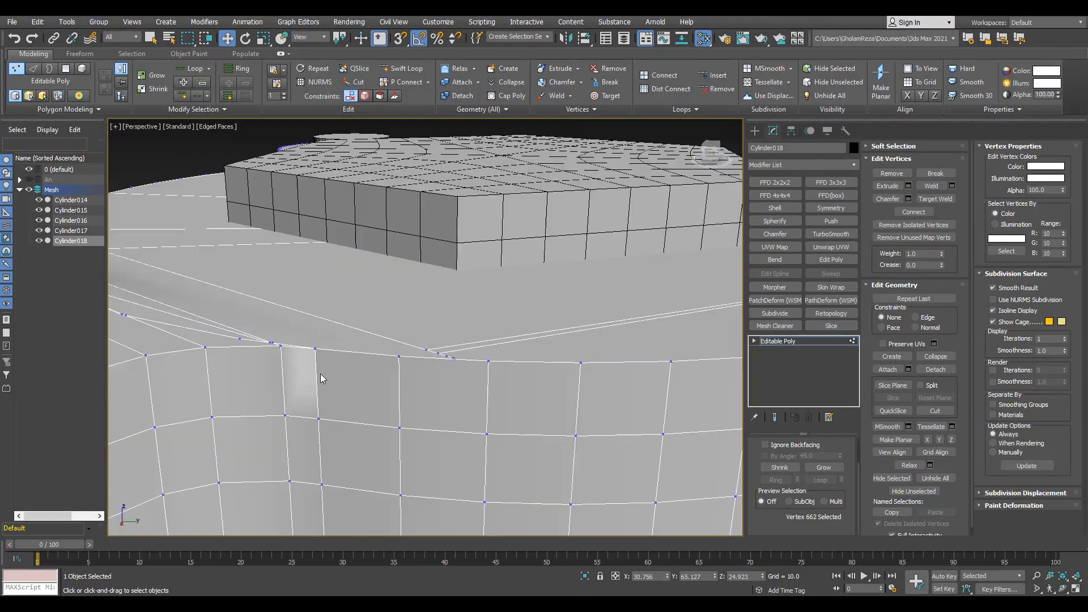
# Pick the close-lying vertex on the disc's rim at its junction with the front tab.
pyautogui.scroll(-6, 400, 359)
pyautogui.scroll(6, 492, 377)
pyautogui.keyDown('alt'); pyautogui.moveTo(332, 360); pyautogui.dragTo(397, 117, button='middle'); pyautogui.keyUp('alt')
pyautogui.scroll(2, 482, 372)
pyautogui.click(488, 333)
pyautogui.scroll(-3, 467, 359)
pyautogui.scroll(-6, 351, 340)
pyautogui.scroll(5, 369, 351)
pyautogui.scroll(-5, 371, 352)
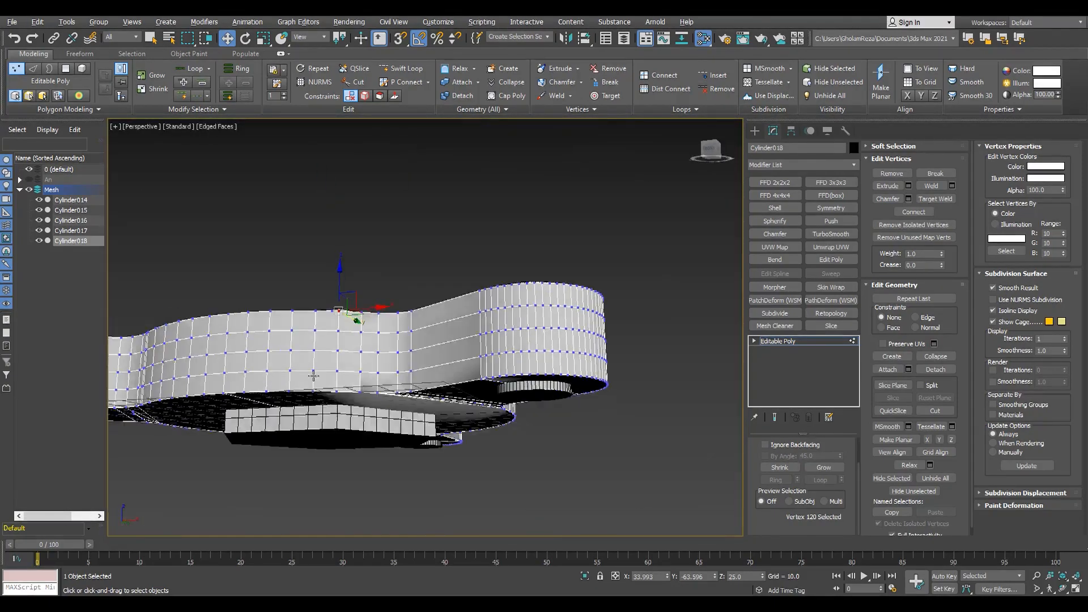
# Examine the rim vertices at the tab junctions from several sides and pick the two close-lying ones for checking.
pyautogui.scroll(8, 367, 331)
pyautogui.press('F3')
pyautogui.press('F3')
pyautogui.scroll(-8, 355, 309)
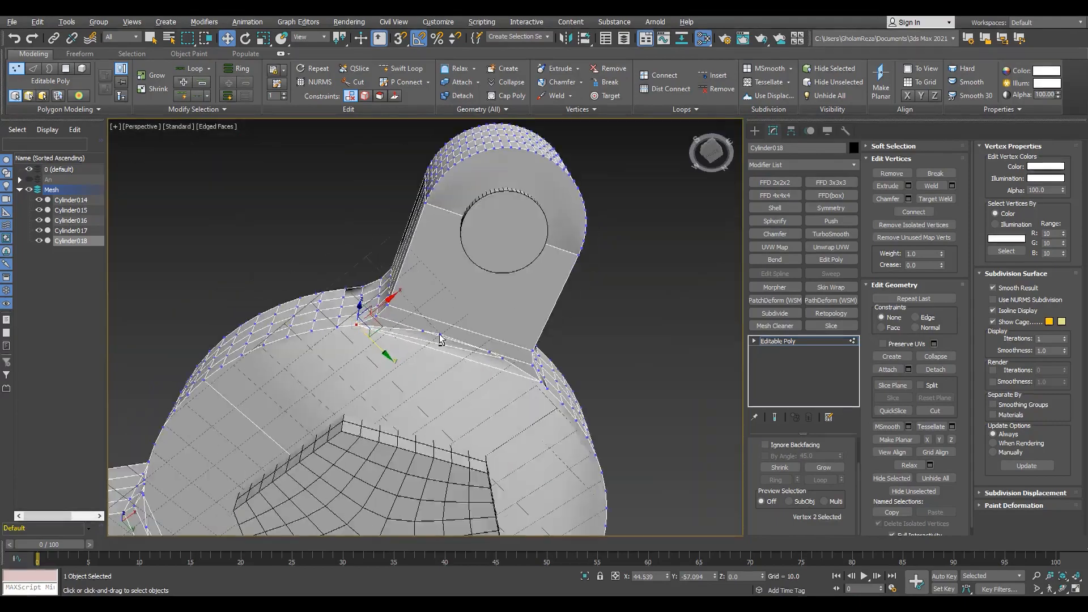
pyautogui.keyDown('alt'); pyautogui.moveTo(439, 340); pyautogui.dragTo(484, 238, button='middle'); pyautogui.keyUp('alt')
pyautogui.keyDown('alt'); pyautogui.moveTo(485, 416); pyautogui.dragTo(485, 453, button='middle'); pyautogui.keyUp('alt')
pyautogui.moveTo(363, 323); pyautogui.dragTo(583, 316, button='middle')
pyautogui.scroll(7, 603, 252)
pyautogui.keyDown('alt'); pyautogui.moveTo(316, 192); pyautogui.dragTo(469, 429, button='middle'); pyautogui.keyUp('alt')
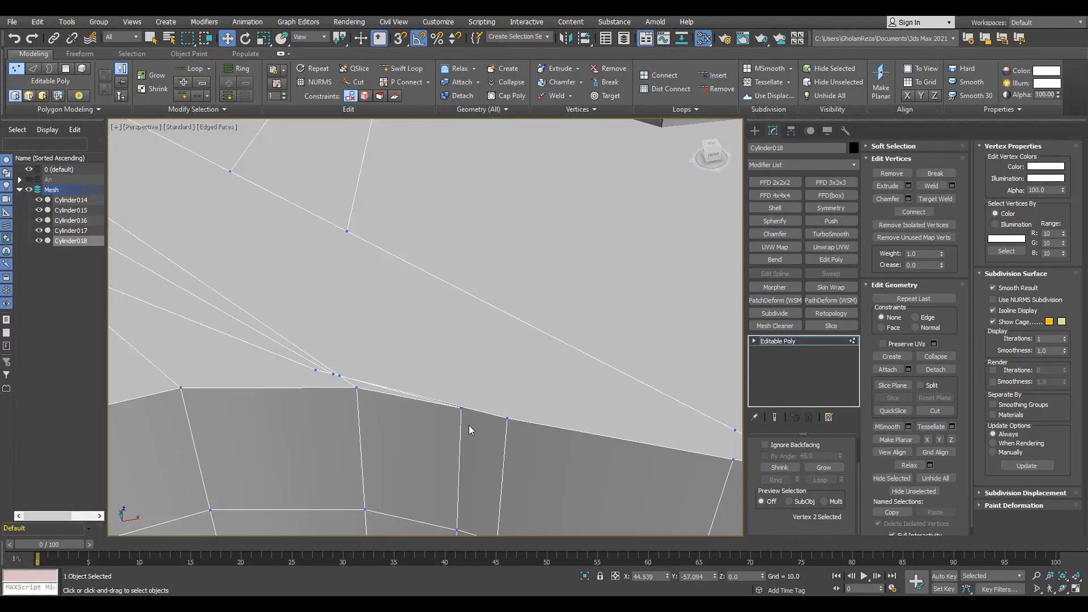
pyautogui.scroll(-7, 476, 396)
pyautogui.keyDown('alt'); pyautogui.moveTo(459, 262); pyautogui.dragTo(493, 213, button='middle'); pyautogui.keyUp('alt')
pyautogui.scroll(7, 493, 214)
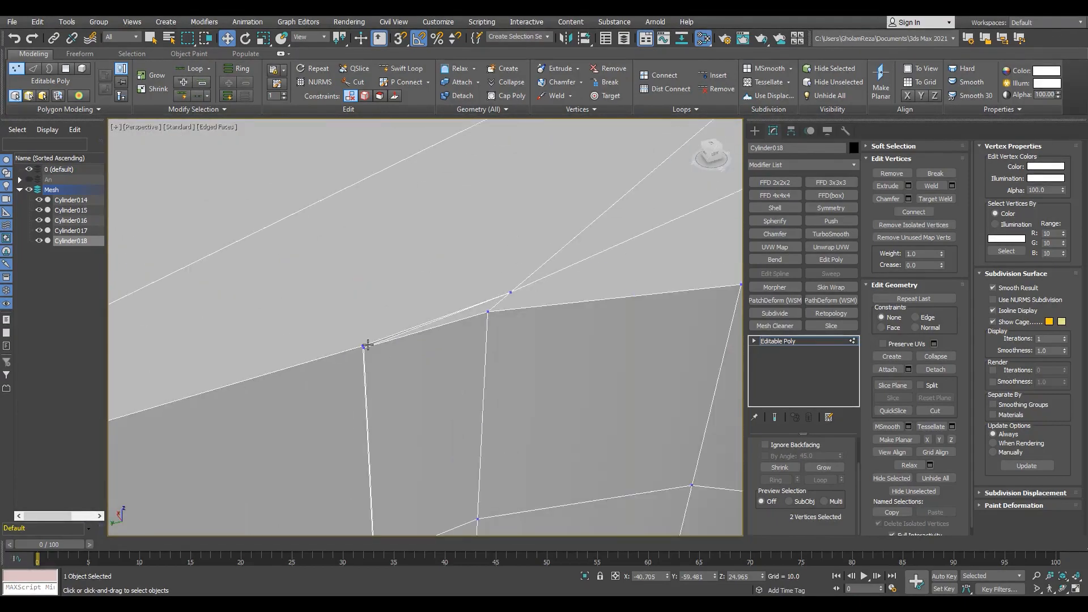
pyautogui.moveTo(340, 368); pyautogui.dragTo(498, 298)
pyautogui.scroll(-9, 400, 321)
# In the top view, connect the body's edges across its centreline and select the vertices along it on the rear tab.
pyautogui.hotkey('alt', 'w')
pyautogui.middleClick(248, 224)
pyautogui.hotkey('alt', 'w')
pyautogui.scroll(4, 363, 208)
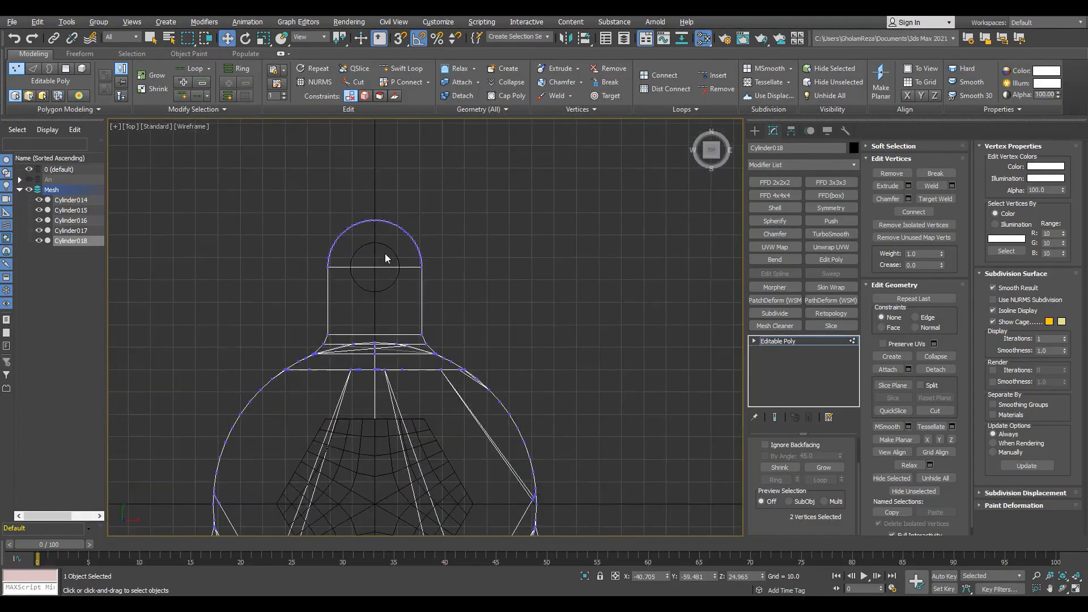
pyautogui.press('2')
pyautogui.hotkey('ctrl', 'shift', 'e')
pyautogui.scroll(5, 375, 482)
pyautogui.press('1')
pyautogui.moveTo(346, 514); pyautogui.dragTo(379, 397)
pyautogui.scroll(-8, 379, 374)
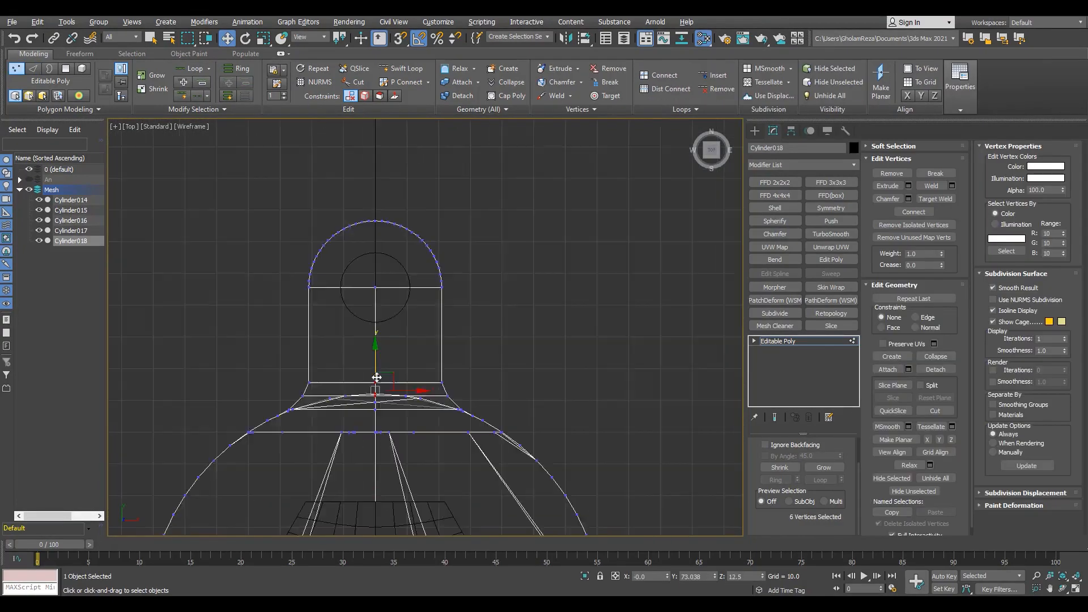
pyautogui.moveTo(394, 323); pyautogui.dragTo(392, 358)
# Delete the vertices of the body's negative-X half, keeping the other half up to the centreline.
pyautogui.scroll(-8, 423, 200)
pyautogui.moveTo(297, 230); pyautogui.dragTo(351, 269, button='middle')
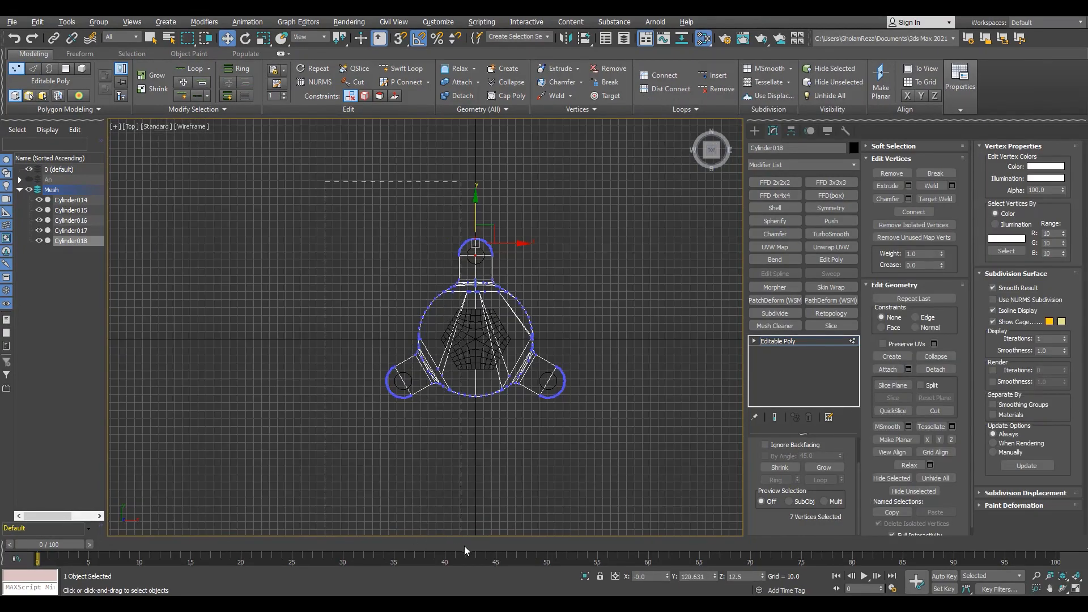
pyautogui.hotkey('alt', 'w')
pyautogui.click(546, 466)
pyautogui.hotkey('alt', 'w')
pyautogui.scroll(8, 464, 345)
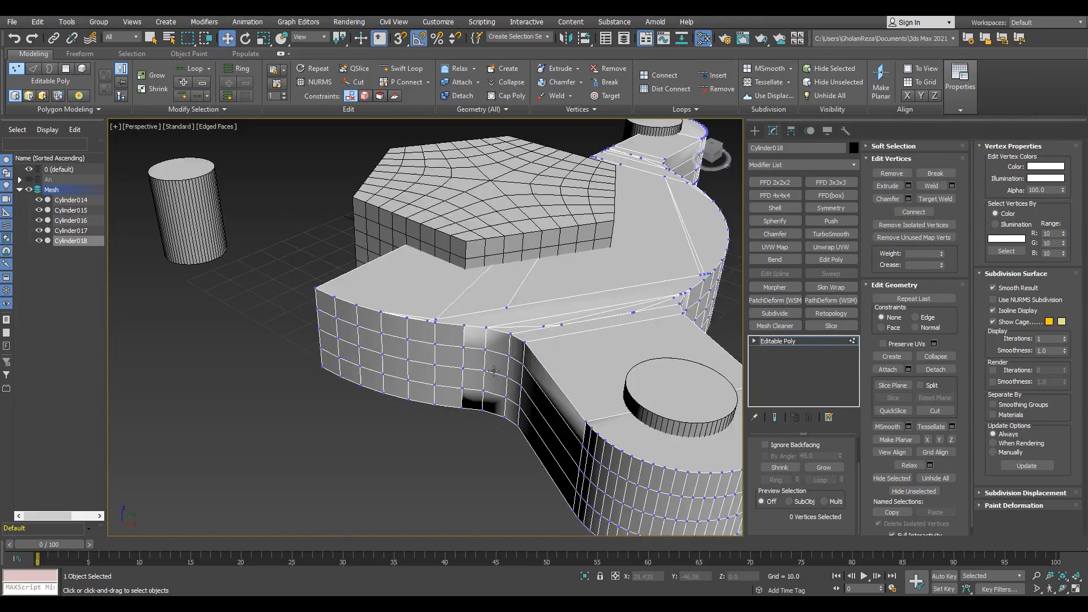
# Examine the remaining half's rim vertices and shading around the junction with the front tab.
pyautogui.scroll(-8, 495, 344)
pyautogui.scroll(8, 551, 247)
pyautogui.scroll(-7, 413, 315)
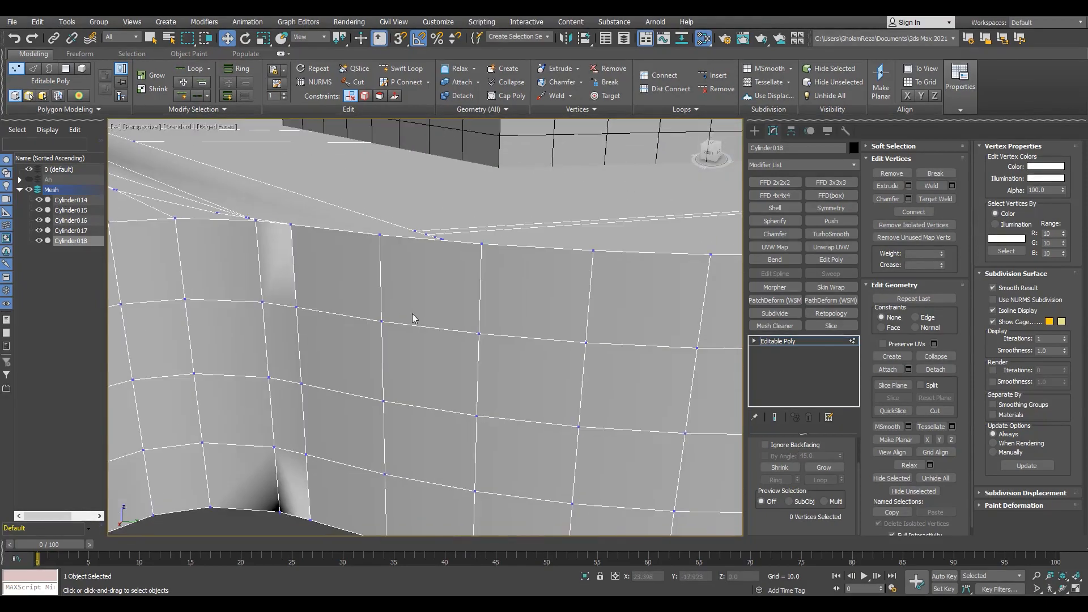
pyautogui.scroll(8, 483, 298)
pyautogui.scroll(-9, 449, 308)
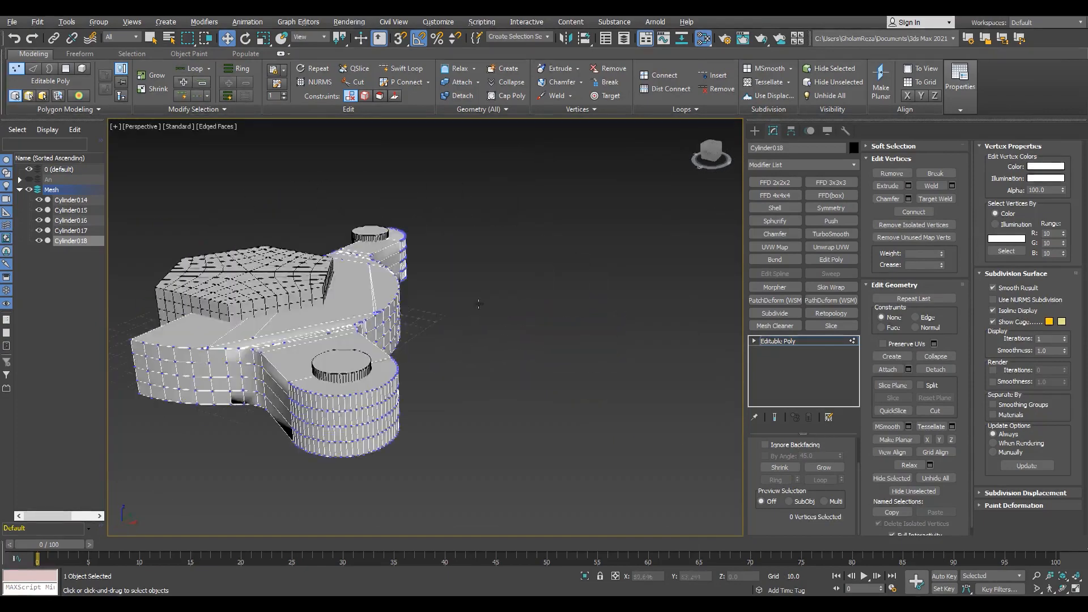
pyautogui.scroll(10, 507, 302)
pyautogui.scroll(4, 632, 263)
pyautogui.moveTo(507, 302); pyautogui.dragTo(620, 429, button='middle')
pyautogui.click(634, 257)
pyautogui.scroll(-8, 449, 335)
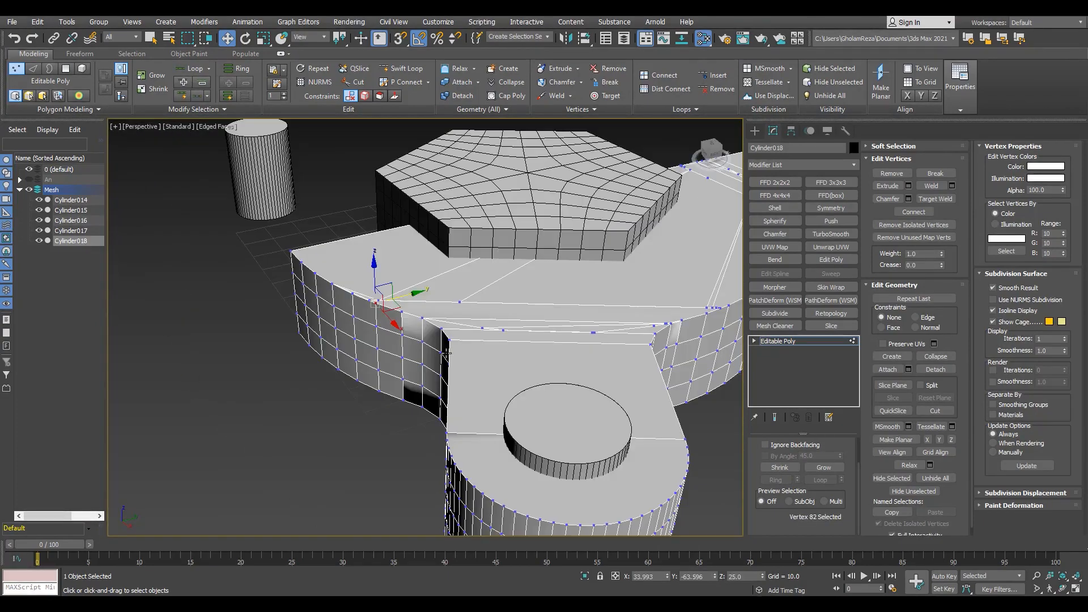
# Delete the top and bottom caps of the half body and mirror its side wall into the complete three-tab outline.
pyautogui.press('4')
pyautogui.click(793, 458)
pyautogui.click(452, 296)
pyautogui.scroll(-5, 452, 297)
pyautogui.scroll(8, 500, 301)
pyautogui.keyDown('alt'); pyautogui.moveTo(538, 299); pyautogui.dragTo(453, 323, button='middle'); pyautogui.keyUp('alt')
pyautogui.scroll(-10, 500, 301)
pyautogui.click(416, 325)
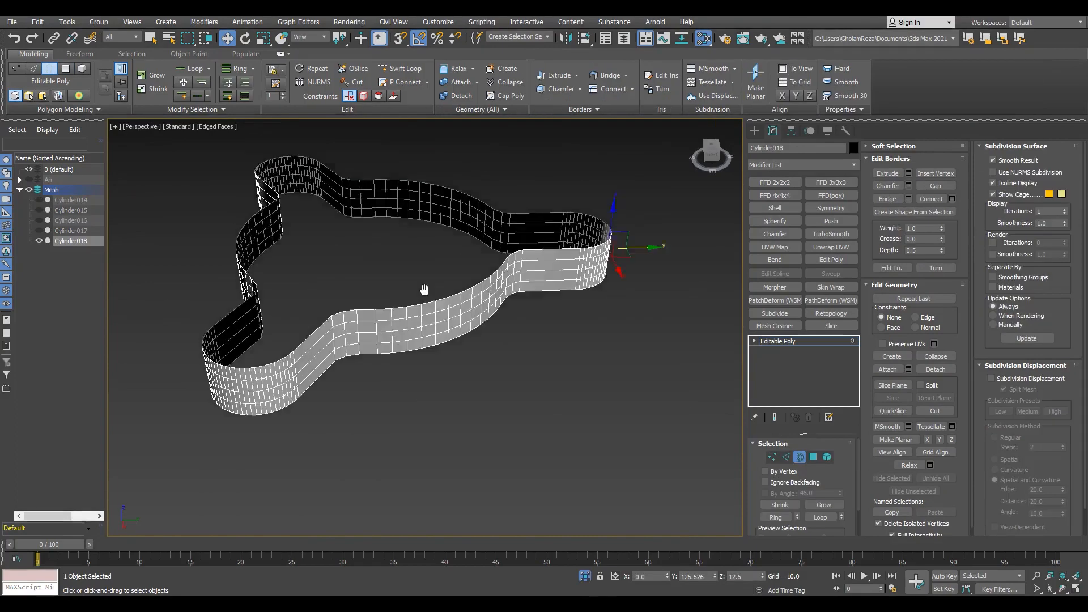
# Cap the upper and lower open borders of the three-tab wall and bring the isolated-out objects back into view.
pyautogui.scroll(3, 458, 295)
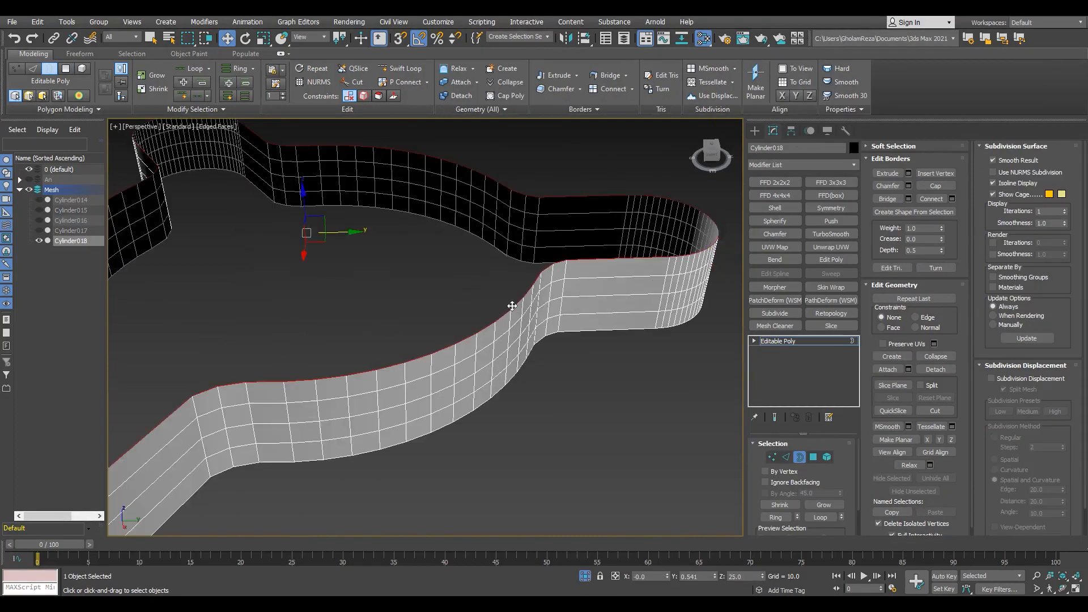
pyautogui.scroll(-3, 512, 306)
pyautogui.keyDown('alt'); pyautogui.moveTo(414, 363); pyautogui.dragTo(413, 226, button='middle'); pyautogui.keyUp('alt')
pyautogui.click(499, 224)
pyautogui.click(935, 185)
pyautogui.keyDown('alt'); pyautogui.moveTo(510, 272); pyautogui.dragTo(535, 340, button='middle'); pyautogui.keyUp('alt')
pyautogui.hotkey('alt', 'q')
pyautogui.scroll(5, 556, 363)
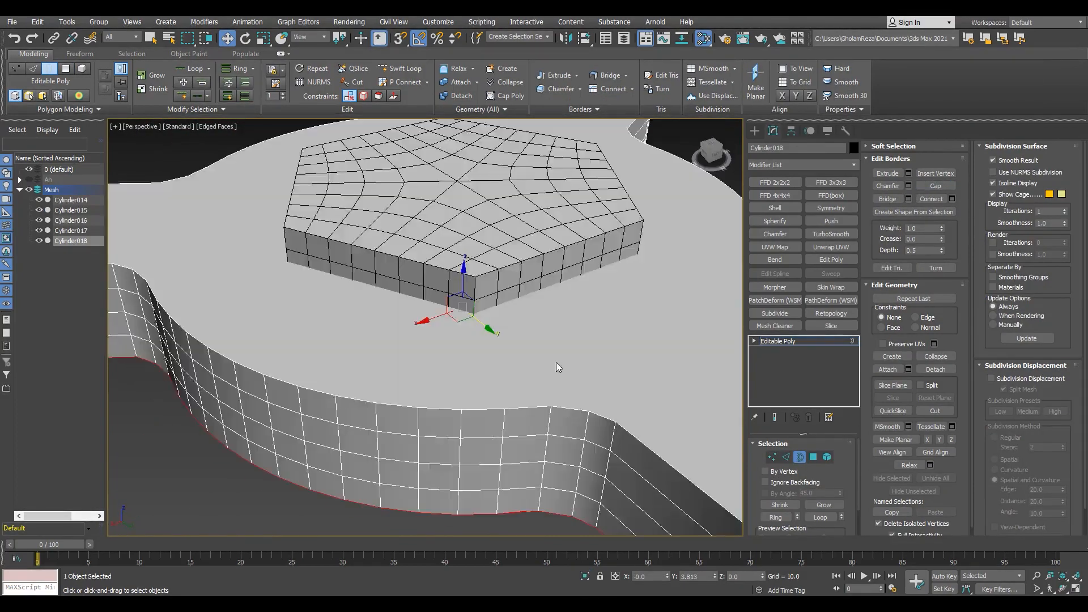
pyautogui.scroll(-5, 556, 362)
pyautogui.click(778, 340)
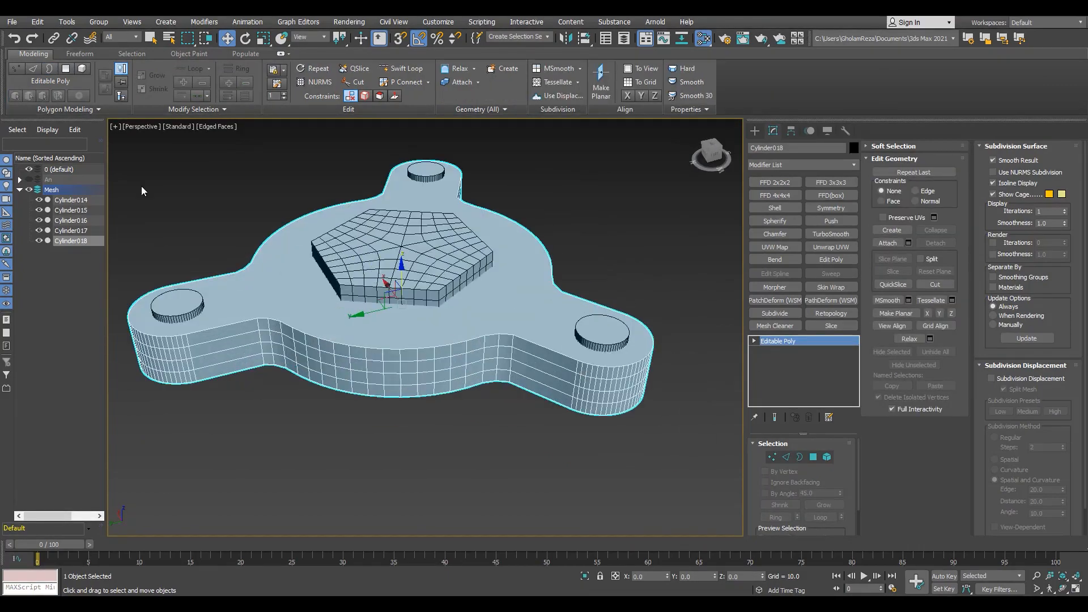
# Try to subtract the hexagonal block from the three-tab body with ProBoolean.
pyautogui.keyDown('alt'); pyautogui.moveTo(397, 267); pyautogui.dragTo(419, 340, button='middle'); pyautogui.keyUp('alt')
pyautogui.hotkey('alt', 'w')
pyautogui.hotkey('alt', 'w')
pyautogui.scroll(-1, 285, 245)
pyautogui.press('1')
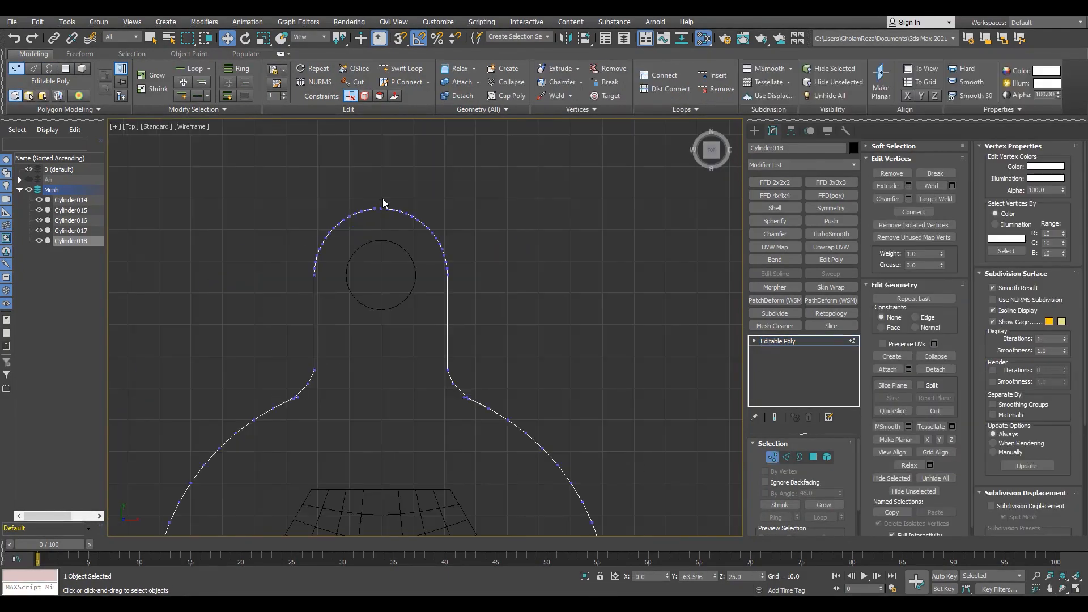
pyautogui.click(778, 340)
pyautogui.click(754, 130)
pyautogui.click(823, 246)
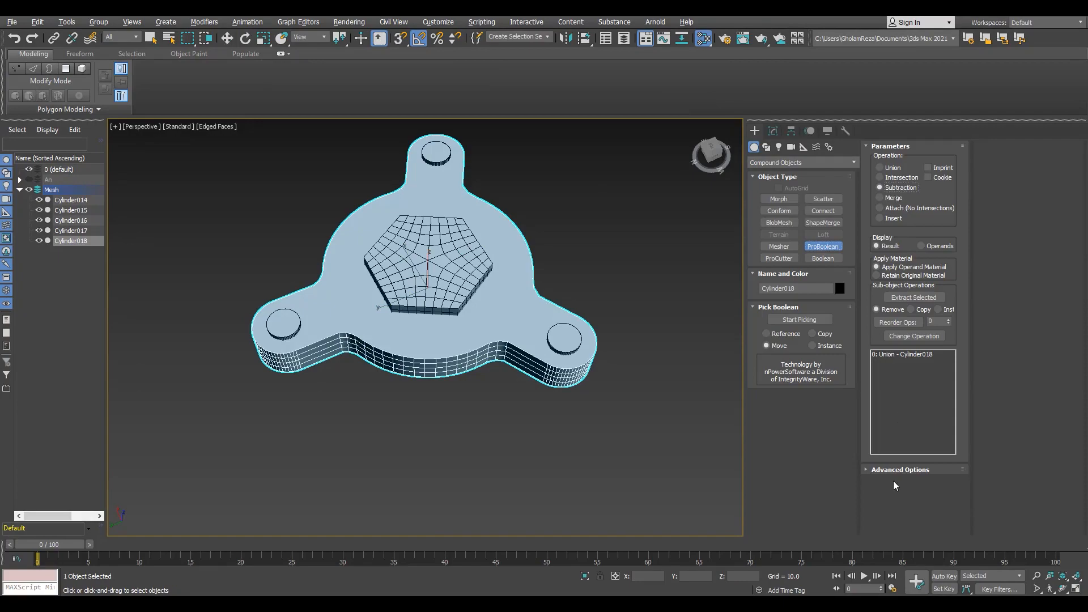
pyautogui.click(442, 284)
pyautogui.hotkey('ctrl', 'z')
# Retry the ProBoolean subtraction of the hexagonal block and inspect the body's underside.
pyautogui.keyDown('alt'); pyautogui.moveTo(379, 306); pyautogui.dragTo(318, 408, button='middle'); pyautogui.keyUp('alt')
pyautogui.press('w')
pyautogui.click(387, 339)
pyautogui.keyDown('alt'); pyautogui.moveTo(387, 339); pyautogui.dragTo(513, 359, button='middle'); pyautogui.keyUp('alt')
pyautogui.click(513, 360)
pyautogui.hotkey('ctrl', 'a')
pyautogui.click(512, 352)
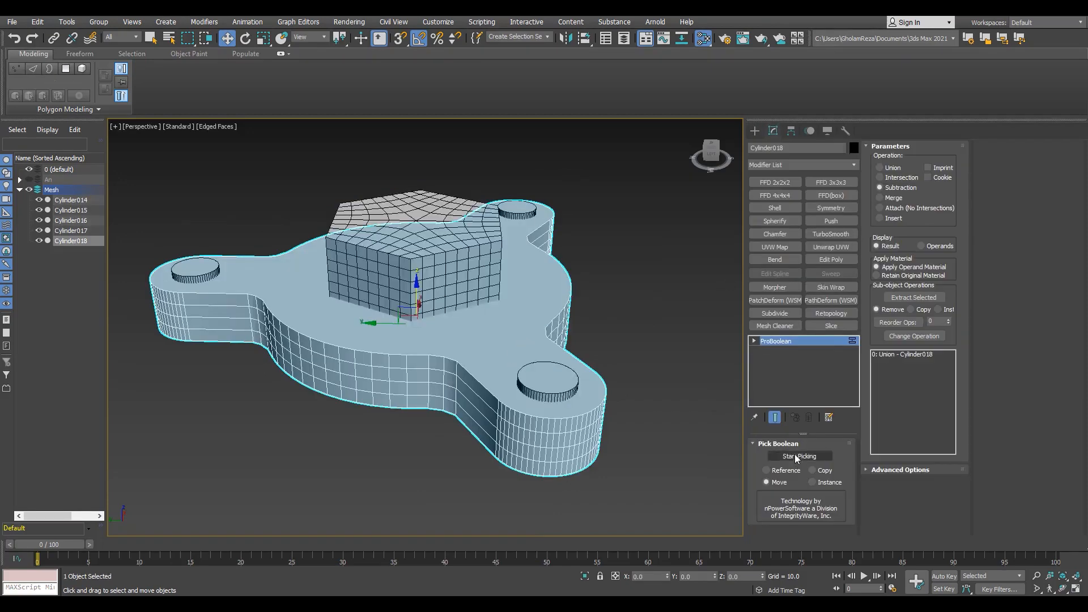
pyautogui.press('w')
pyautogui.keyDown('alt'); pyautogui.moveTo(623, 425); pyautogui.dragTo(539, 327, button='middle'); pyautogui.keyUp('alt')
# Undo the ProBoolean attempts back to the editable three-tab mesh.
pyautogui.hotkey('ctrl', 'z')
pyautogui.hotkey('ctrl', 'z')
pyautogui.hotkey('ctrl', 'z')
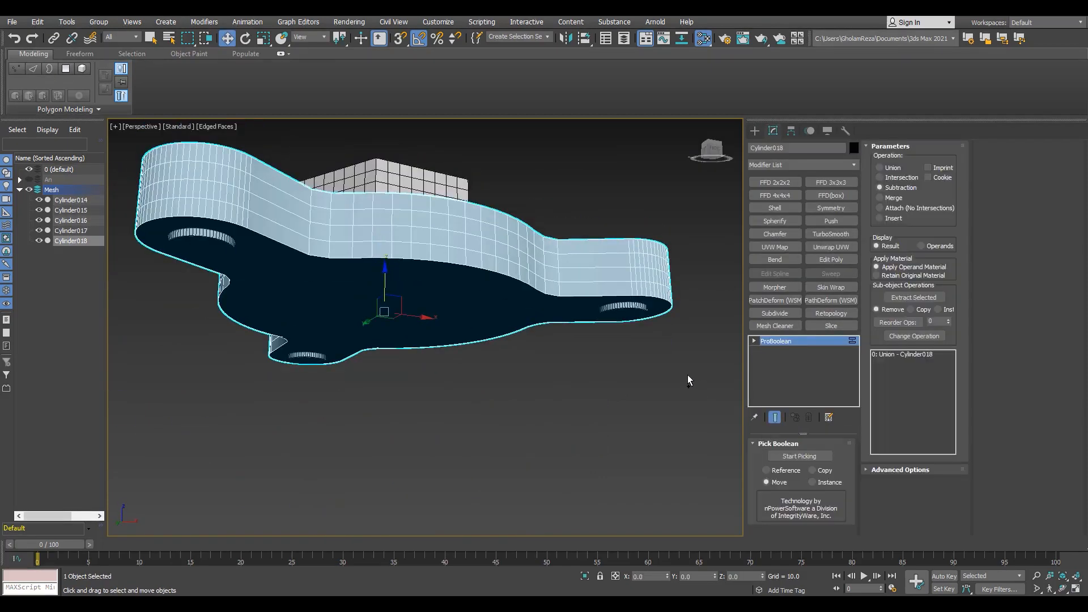
pyautogui.hotkey('ctrl', 'z')
pyautogui.scroll(-5, 540, 344)
pyautogui.hotkey('ctrl', 'z')
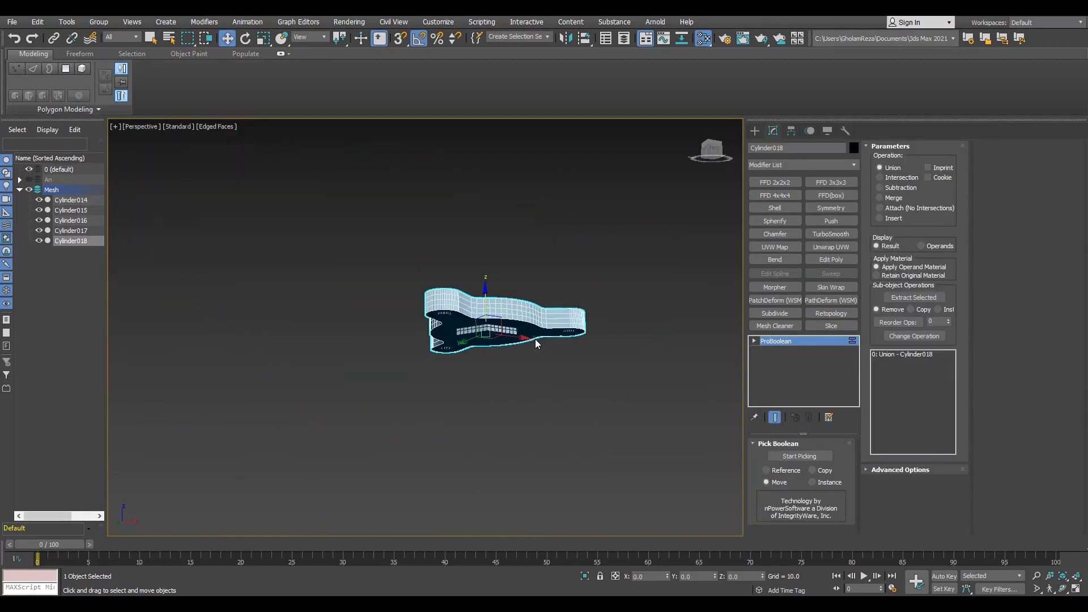
pyautogui.scroll(7, 535, 339)
pyautogui.hotkey('ctrl', 'z')
pyautogui.scroll(-7, 535, 339)
pyautogui.hotkey('ctrl', 'z')
pyautogui.hotkey('ctrl', 'z')
pyautogui.hotkey('ctrl', 'z')
# Remove the stray vertex on the lower rim at the positive-X junction of the rear tab with the disc.
pyautogui.keyDown('alt'); pyautogui.moveTo(535, 339); pyautogui.dragTo(480, 253, button='middle'); pyautogui.keyUp('alt')
pyautogui.scroll(4, 427, 258)
pyautogui.press('1')
pyautogui.scroll(7, 480, 253)
pyautogui.hotkey('ctrl', 'shift', 'w')
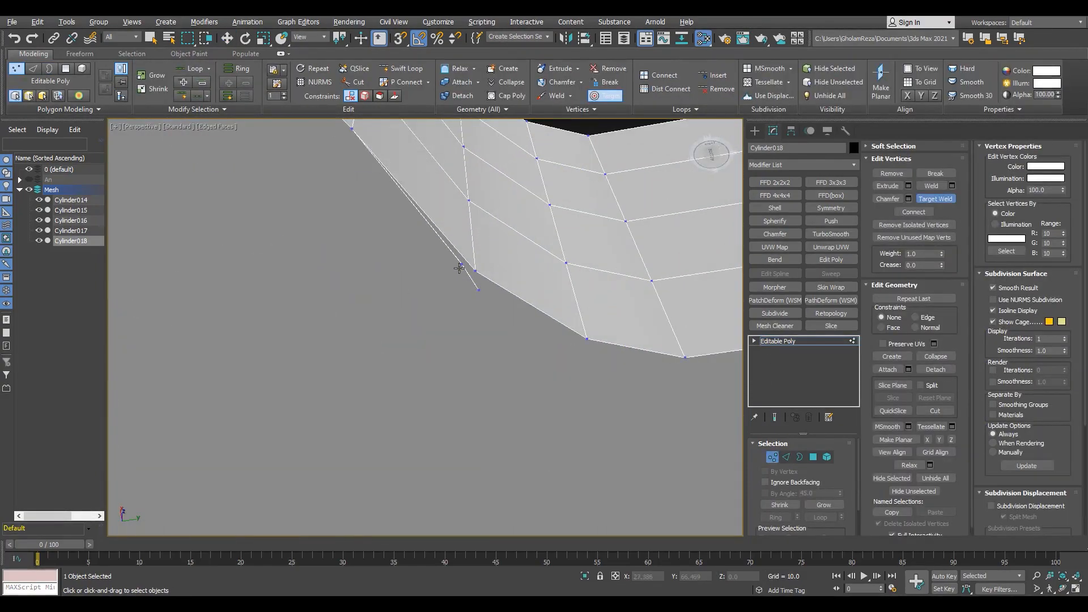
pyautogui.press('w')
pyautogui.press('F3')
pyautogui.moveTo(449, 274); pyautogui.dragTo(463, 247)
pyautogui.press('BackSpace')
pyautogui.press('F3')
# Remove the stray vertices on the lower rim at the negative-X junction of the rear tab.
pyautogui.scroll(-7, 483, 280)
pyautogui.keyDown('alt'); pyautogui.moveTo(478, 318); pyautogui.dragTo(362, 277, button='middle'); pyautogui.keyUp('alt')
pyautogui.scroll(7, 362, 277)
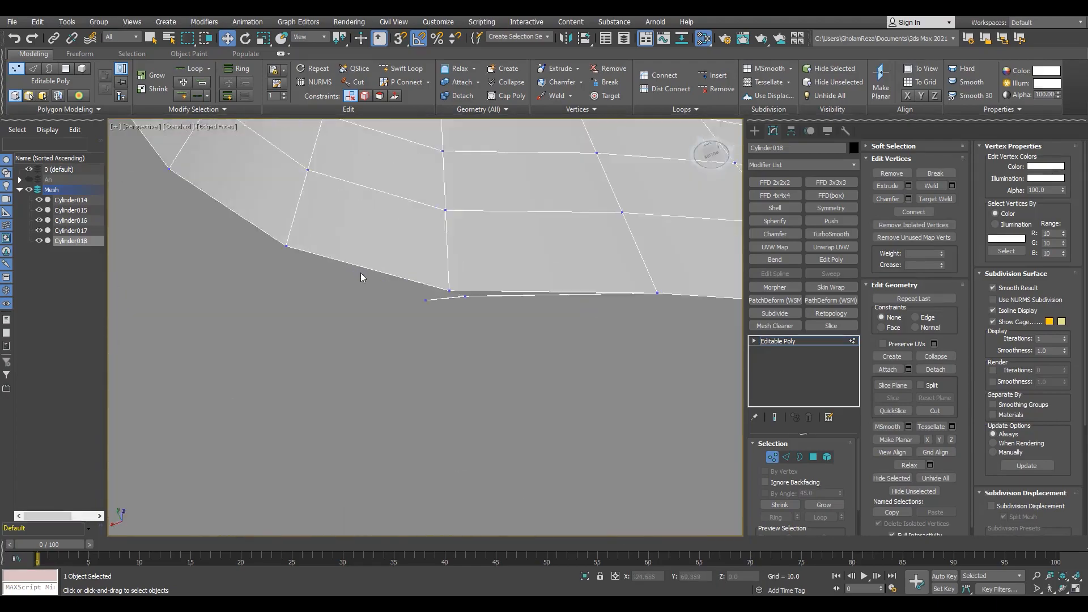
pyautogui.press('F3')
pyautogui.moveTo(476, 318); pyautogui.dragTo(576, 358)
pyautogui.scroll(-7, 583, 318)
pyautogui.moveTo(584, 317)
pyautogui.mouseDown(button='middle')
pyautogui.moveTo(444, 326)
pyautogui.moveTo(493, 377)
pyautogui.moveTo(559, 269)
pyautogui.mouseUp(button='middle')
pyautogui.press('F3')
# Cap the body's remaining open border and leave sub-object editing.
pyautogui.press('3')
pyautogui.hotkey('alt', 'p')
pyautogui.press('1')
pyautogui.keyDown('alt'); pyautogui.moveTo(439, 274); pyautogui.dragTo(334, 414, button='middle'); pyautogui.keyUp('alt')
pyautogui.scroll(-5, 321, 263)
pyautogui.moveTo(334, 413); pyautogui.dragTo(699, 268, button='middle')
pyautogui.press('1')
# Try a ProBoolean subtraction of the full hexagonal block from the cleaned body and undo it.
pyautogui.click(754, 131)
pyautogui.click(822, 246)
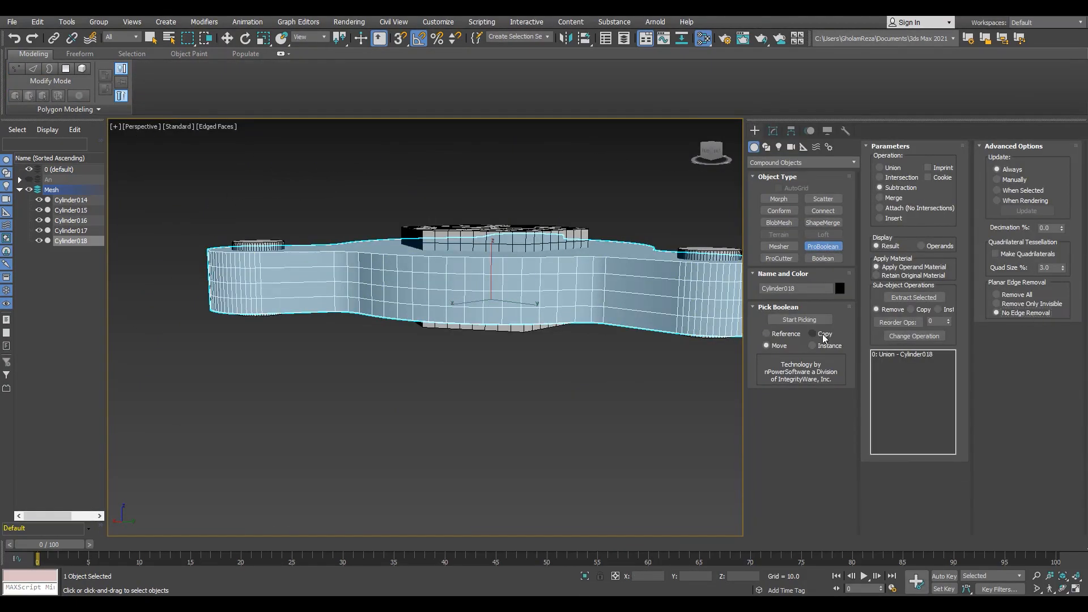
pyautogui.keyDown('alt'); pyautogui.moveTo(518, 276); pyautogui.dragTo(495, 323, button='middle'); pyautogui.keyUp('alt')
pyautogui.scroll(5, 488, 279)
pyautogui.scroll(-7, 470, 281)
pyautogui.hotkey('ctrl', 'z')
pyautogui.hotkey('ctrl', 'z')
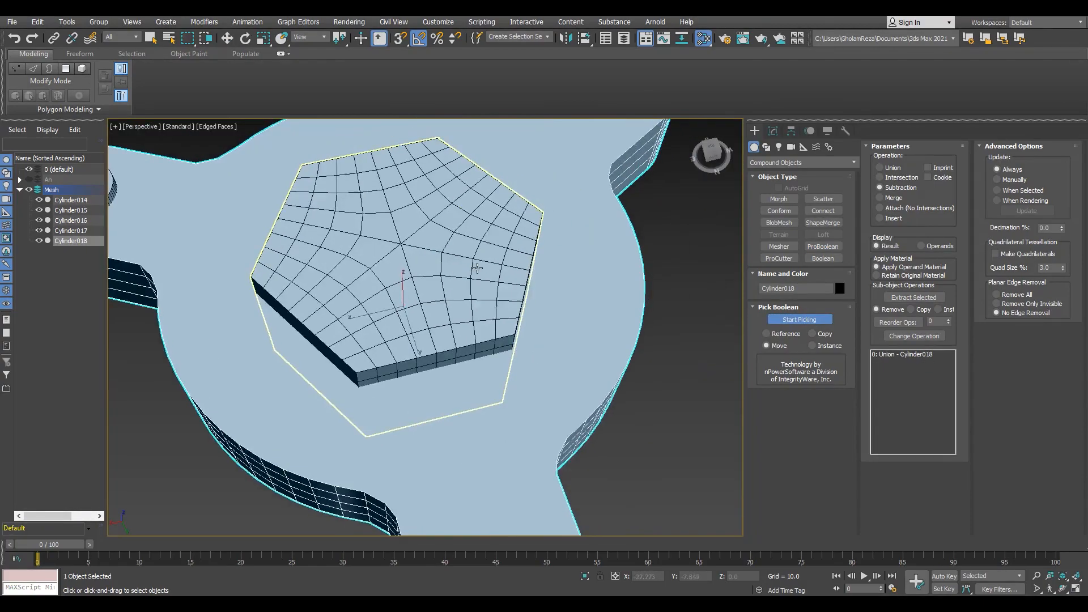
# Raise the hexagonal block to about Z 19.8 so only its base is sunk into the body's top.
pyautogui.moveTo(274, 272); pyautogui.dragTo(237, 279, button='middle')
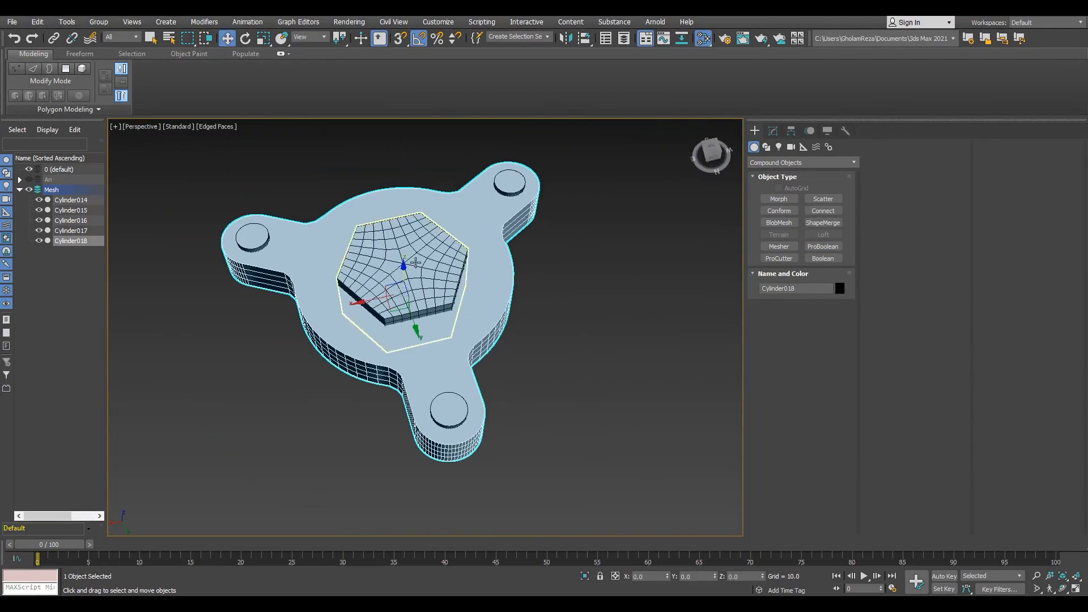
pyautogui.click(374, 295)
pyautogui.keyDown('alt'); pyautogui.moveTo(396, 324); pyautogui.dragTo(398, 285, button='middle'); pyautogui.keyUp('alt')
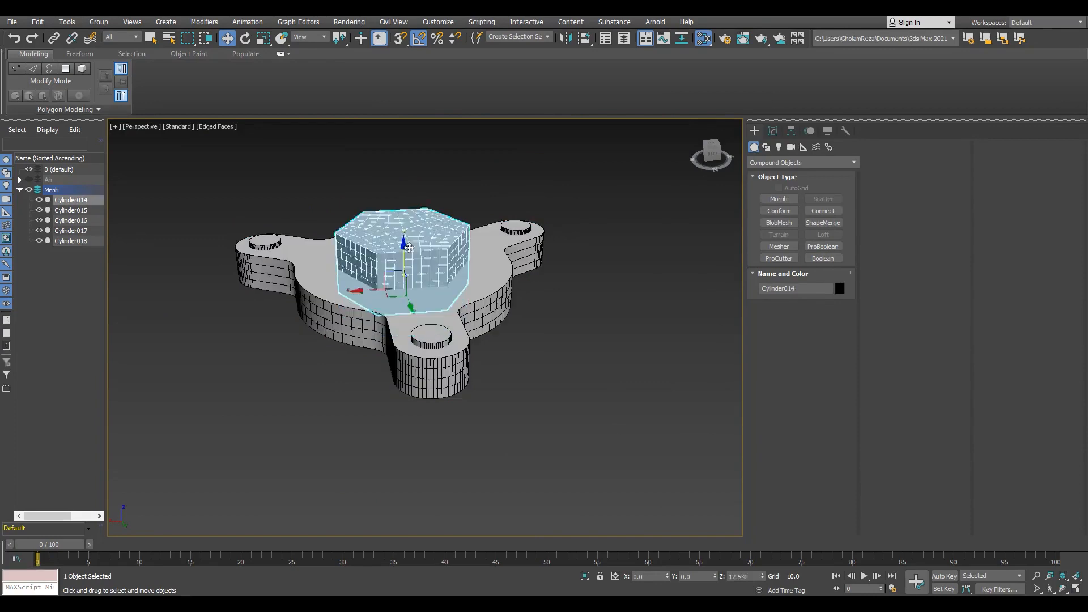
pyautogui.scroll(6, 415, 237)
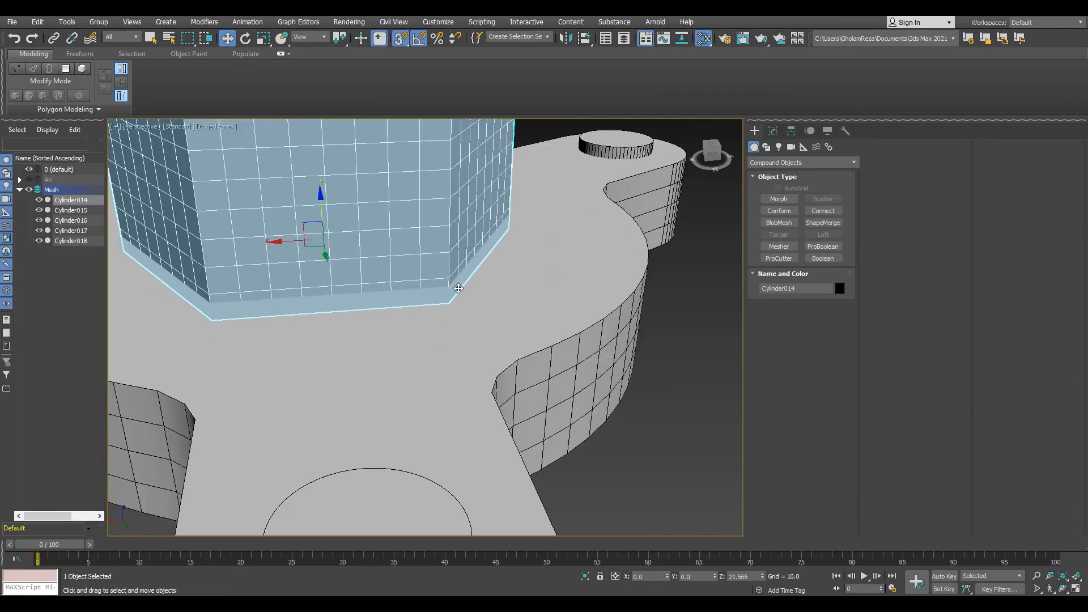
pyautogui.click(526, 290)
# Cut a hexagonal recess into the body's top using the block's shape, and lift the block clear to about Z 40.3.
pyautogui.click(773, 131)
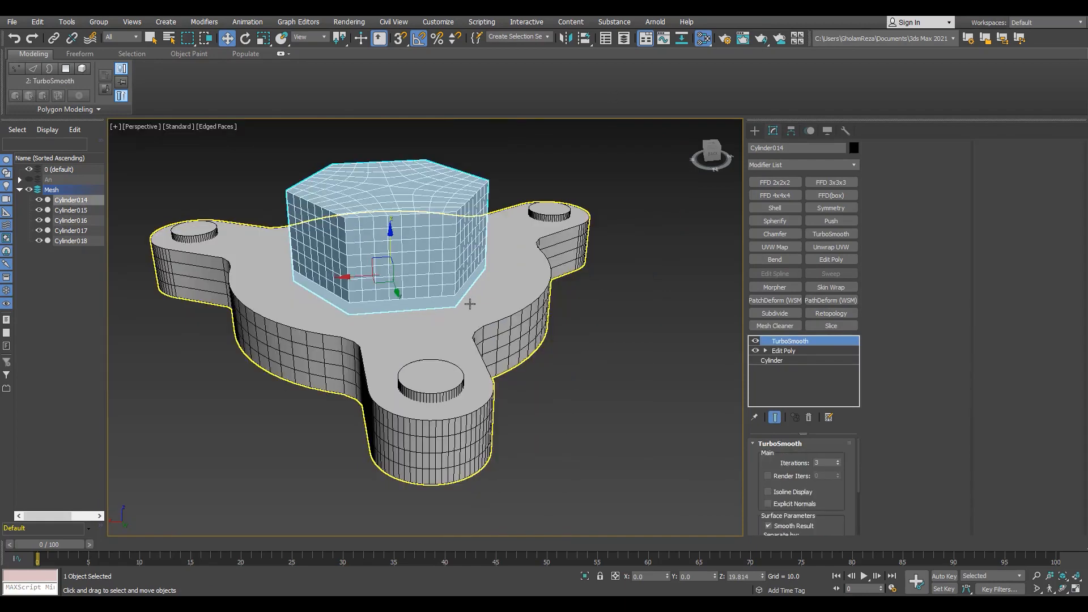
pyautogui.click(454, 250)
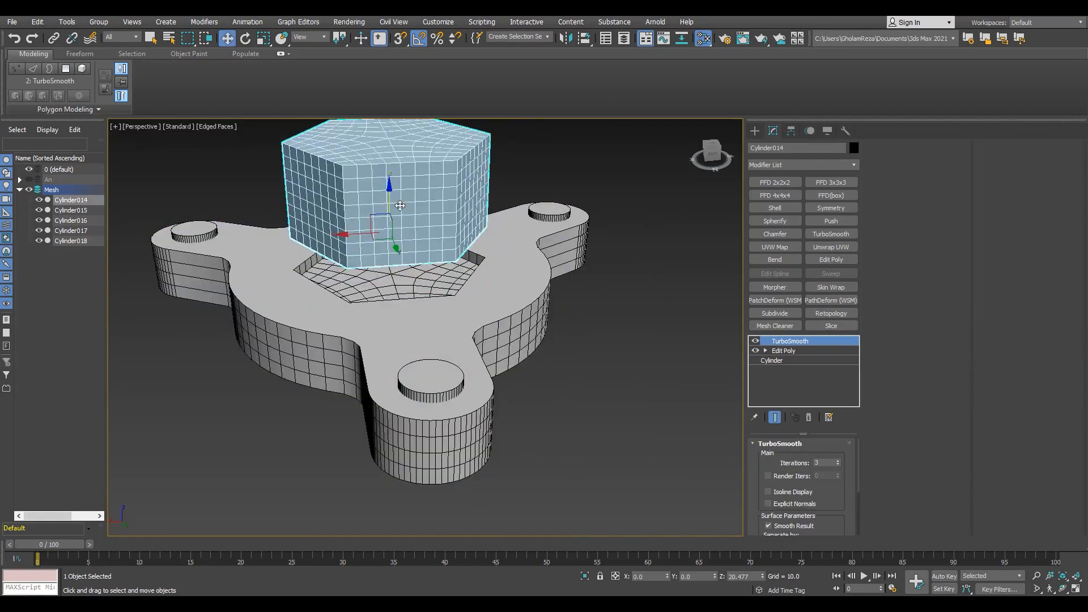
pyautogui.scroll(5, 437, 340)
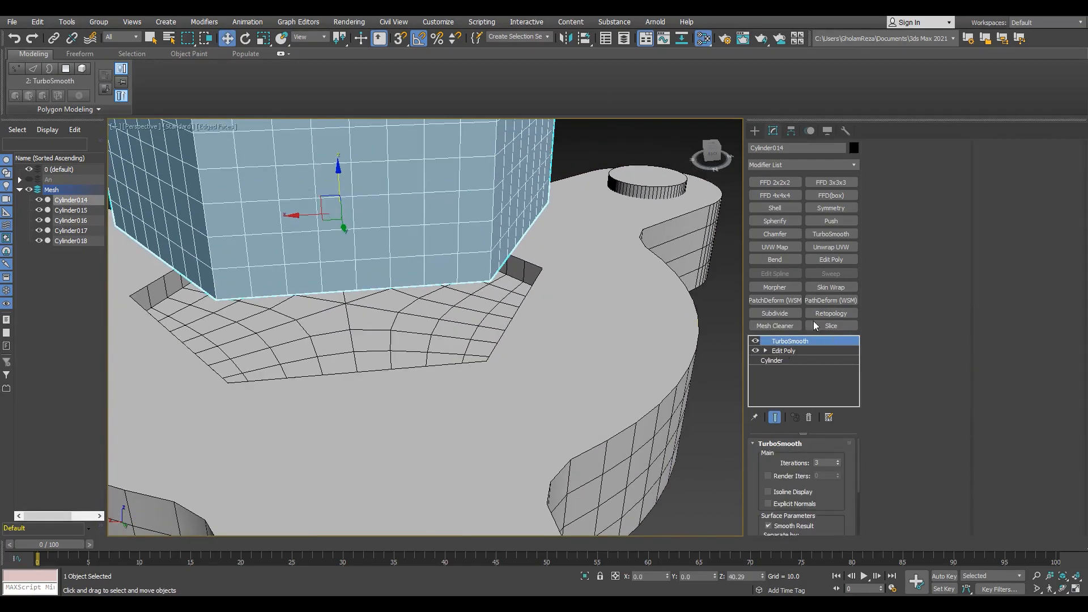
# Add an Edit Poly modifier to the hexagonal block and select its bottom face and lowest row of side polygons.
pyautogui.click(830, 259)
pyautogui.press('2')
pyautogui.keyDown('alt'); pyautogui.moveTo(499, 340); pyautogui.dragTo(478, 319, button='middle'); pyautogui.keyUp('alt')
pyautogui.press('f')
pyautogui.press('4')
pyautogui.hotkey('ctrl', 'a')
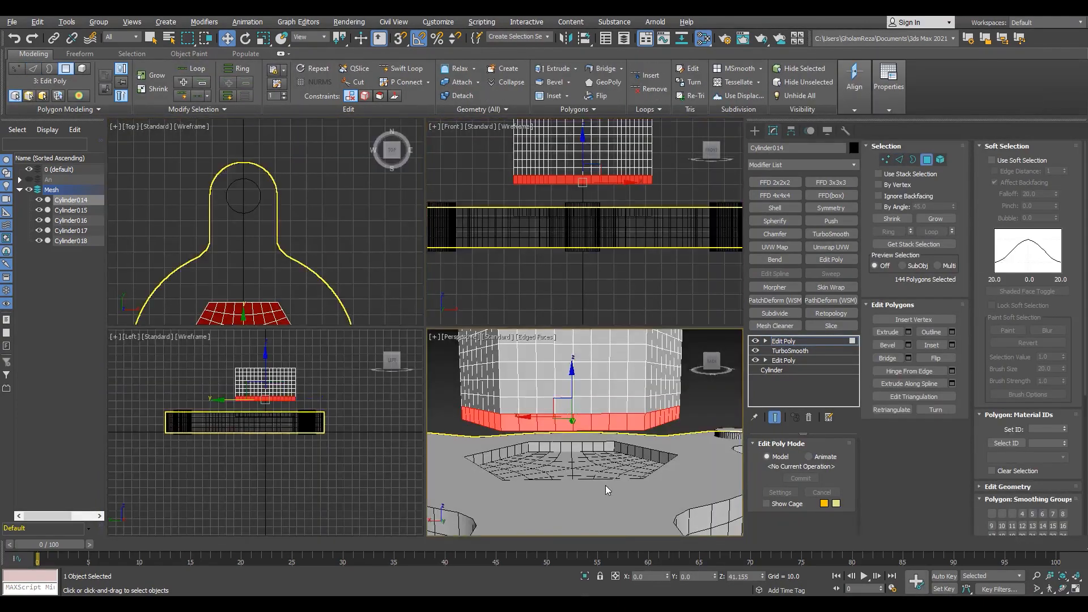
pyautogui.hotkey('alt', 'w')
# Convert the polygon selection to its boundary edge loop and scale that loop outward to about 109%.
pyautogui.keyDown('shift'); pyautogui.click(900, 160); pyautogui.keyUp('shift')
pyautogui.moveTo(431, 317)
pyautogui.keyDown('alt'); pyautogui.mouseDown(button='middle')
pyautogui.moveTo(427, 292)
pyautogui.moveTo(417, 315)
pyautogui.mouseUp(button='middle'); pyautogui.keyUp('alt')
pyautogui.press('r')
pyautogui.moveTo(395, 269); pyautogui.dragTo(394, 262)
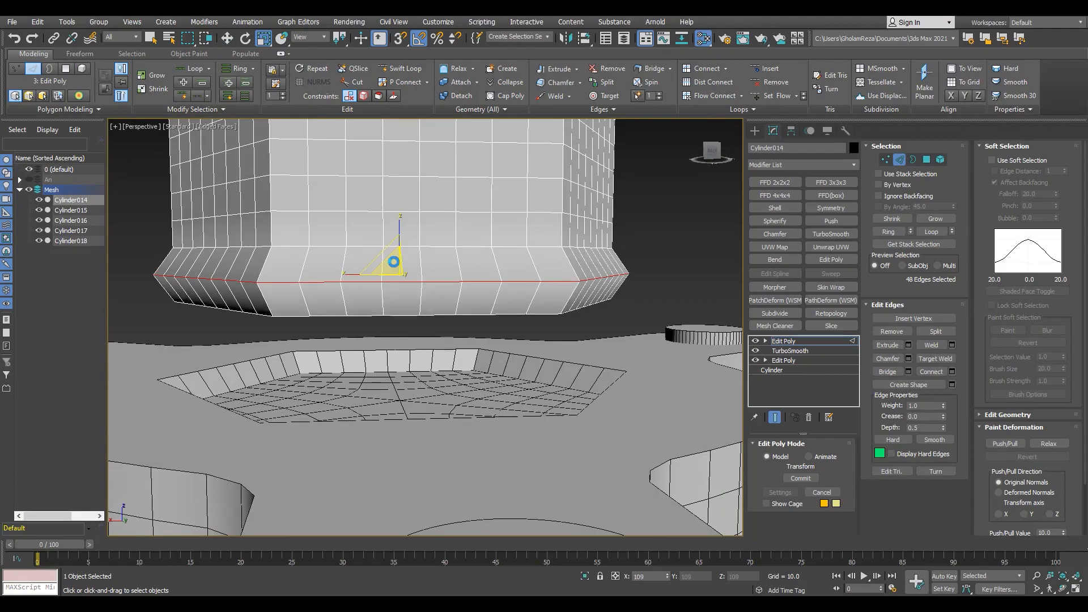
pyautogui.scroll(-2, 425, 303)
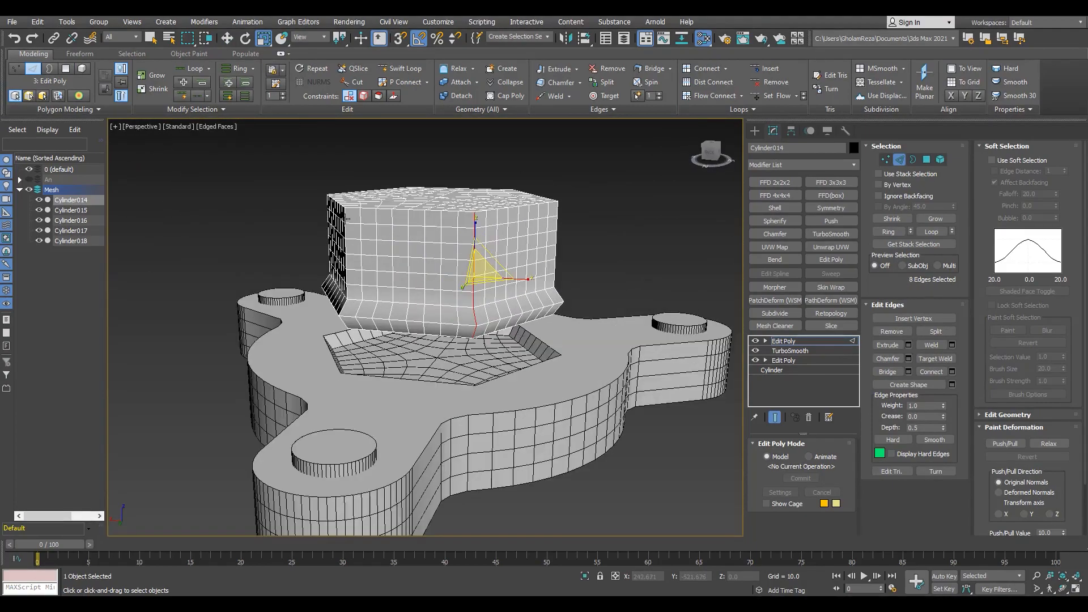
# Select all the vertical corner edges of the hexagonal block, including the flared base.
pyautogui.keyDown('ctrl'); pyautogui.doubleClick(346, 218); pyautogui.keyUp('ctrl')
pyautogui.keyDown('alt'); pyautogui.moveTo(346, 218); pyautogui.dragTo(414, 263, button='middle'); pyautogui.keyUp('alt')
pyautogui.keyDown('ctrl'); pyautogui.doubleClick(262, 263); pyautogui.keyUp('ctrl')
pyautogui.keyDown('alt'); pyautogui.moveTo(262, 264); pyautogui.dragTo(306, 284, button='middle'); pyautogui.keyUp('alt')
pyautogui.keyDown('ctrl'); pyautogui.doubleClick(233, 315); pyautogui.keyUp('ctrl')
pyautogui.keyDown('alt'); pyautogui.moveTo(233, 315); pyautogui.dragTo(255, 318, button='middle'); pyautogui.keyUp('alt')
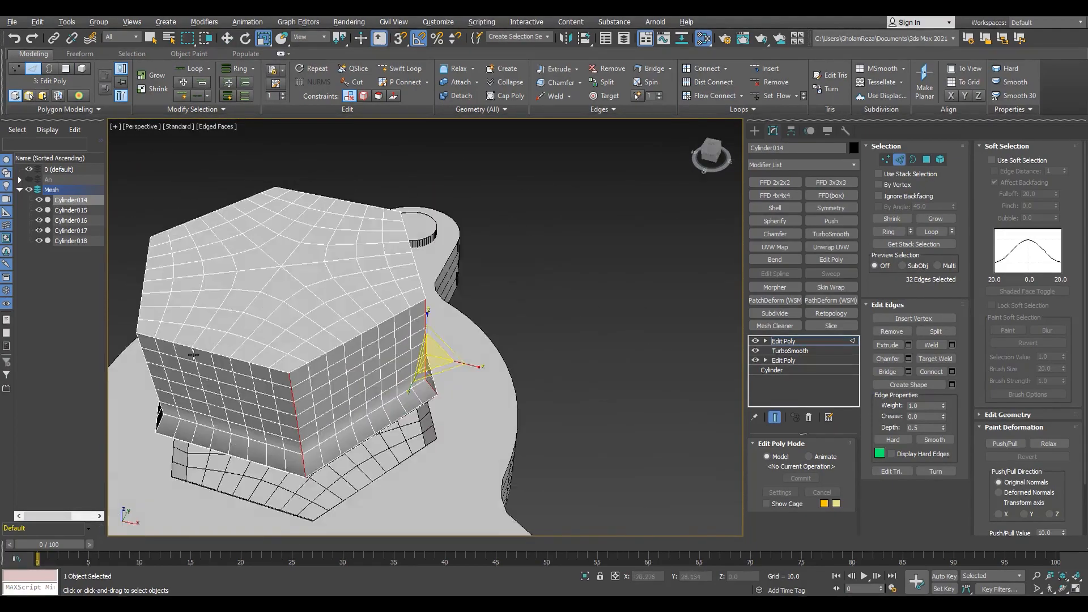
pyautogui.keyDown('alt'); pyautogui.moveTo(193, 355); pyautogui.dragTo(368, 368, button='middle'); pyautogui.keyUp('alt')
pyautogui.keyDown('ctrl'); pyautogui.doubleClick(297, 385); pyautogui.keyUp('ctrl')
pyautogui.keyDown('ctrl'); pyautogui.doubleClick(318, 337); pyautogui.keyUp('ctrl')
pyautogui.keyDown('alt'); pyautogui.moveTo(318, 337); pyautogui.dragTo(474, 337, button='middle'); pyautogui.keyUp('alt')
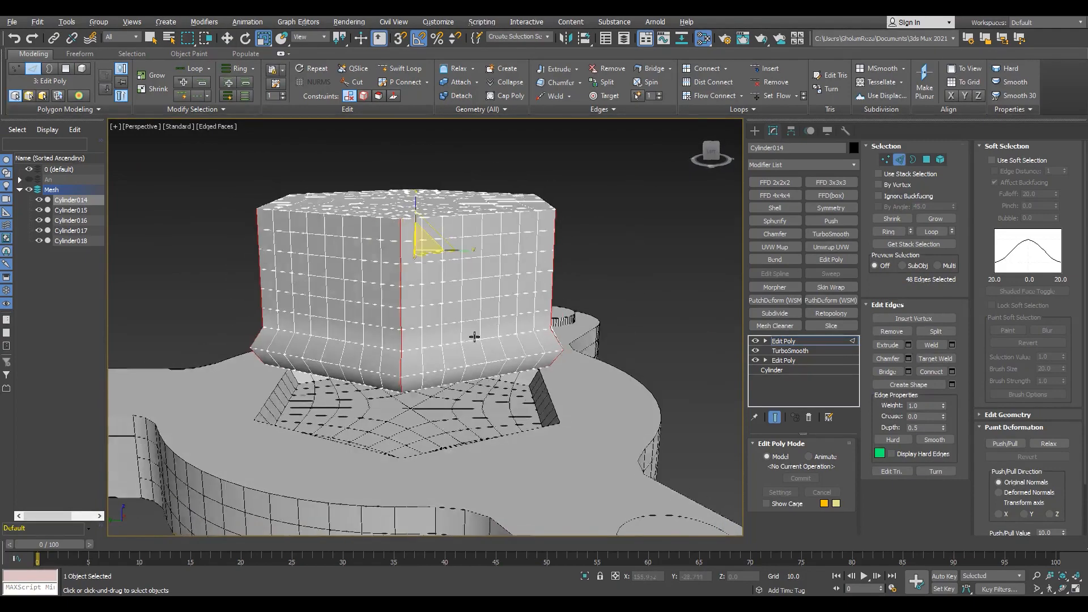
# Chamfer the block's selected corner edges by 36.646 with 4 segments.
pyautogui.scroll(5, 474, 336)
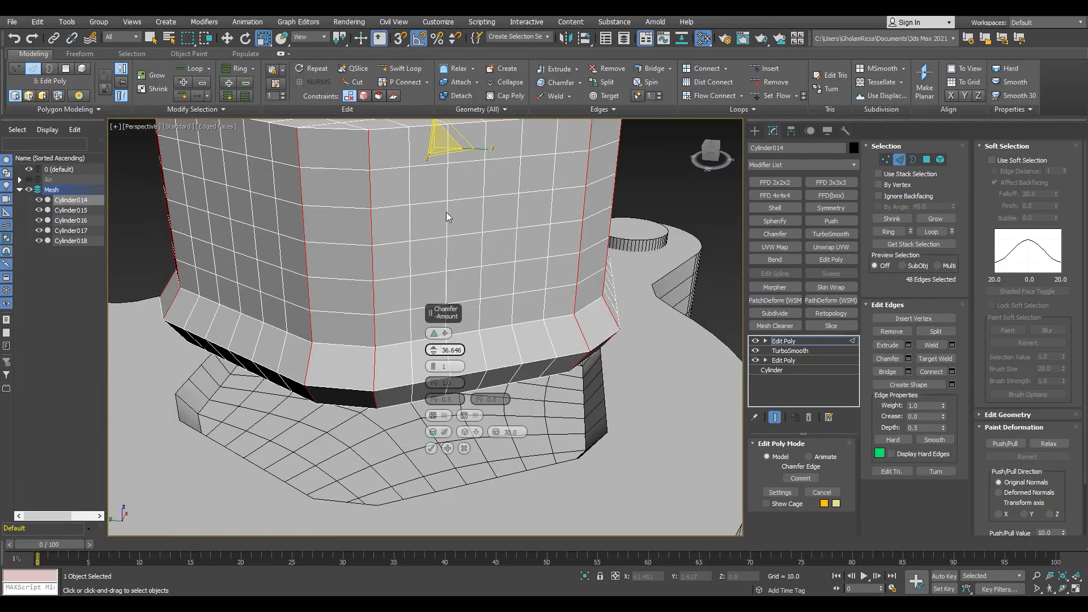
pyautogui.click(434, 363)
pyautogui.moveTo(510, 436)
pyautogui.keyDown('alt'); pyautogui.mouseDown(button='middle')
pyautogui.moveTo(571, 495)
pyautogui.moveTo(582, 422)
pyautogui.moveTo(438, 420)
pyautogui.moveTo(466, 405)
pyautogui.mouseUp(button='middle'); pyautogui.keyUp('alt')
pyautogui.press('F4')
pyautogui.scroll(-4, 583, 423)
pyautogui.press('F4')
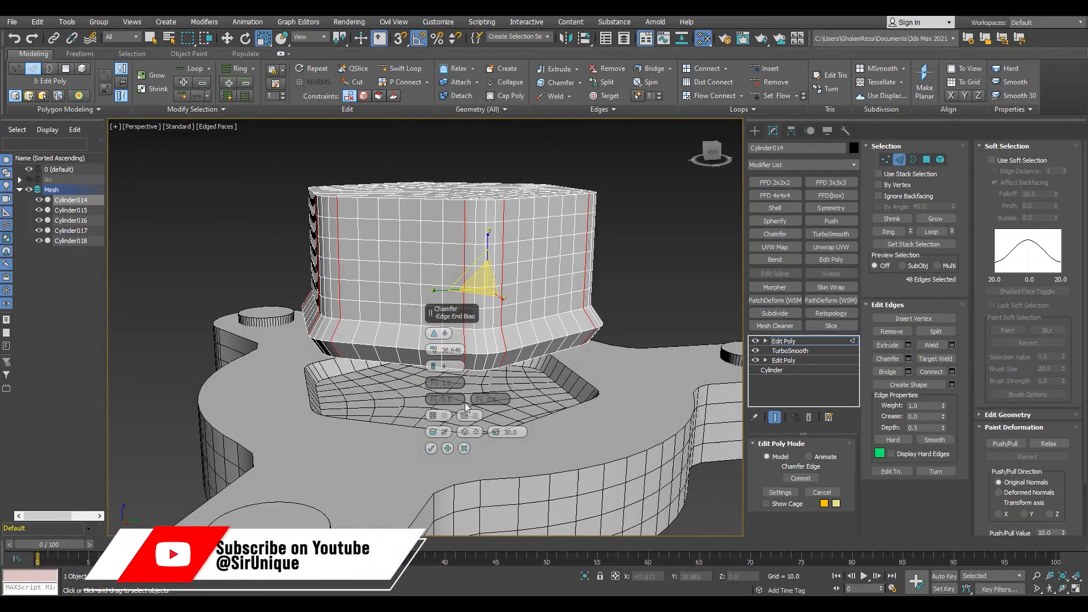
pyautogui.click(431, 449)
# Select all the polygons on the underside of the hexagonal block.
pyautogui.scroll(-4, 491, 312)
pyautogui.keyDown('alt'); pyautogui.moveTo(491, 311); pyautogui.dragTo(524, 263, button='middle'); pyautogui.keyUp('alt')
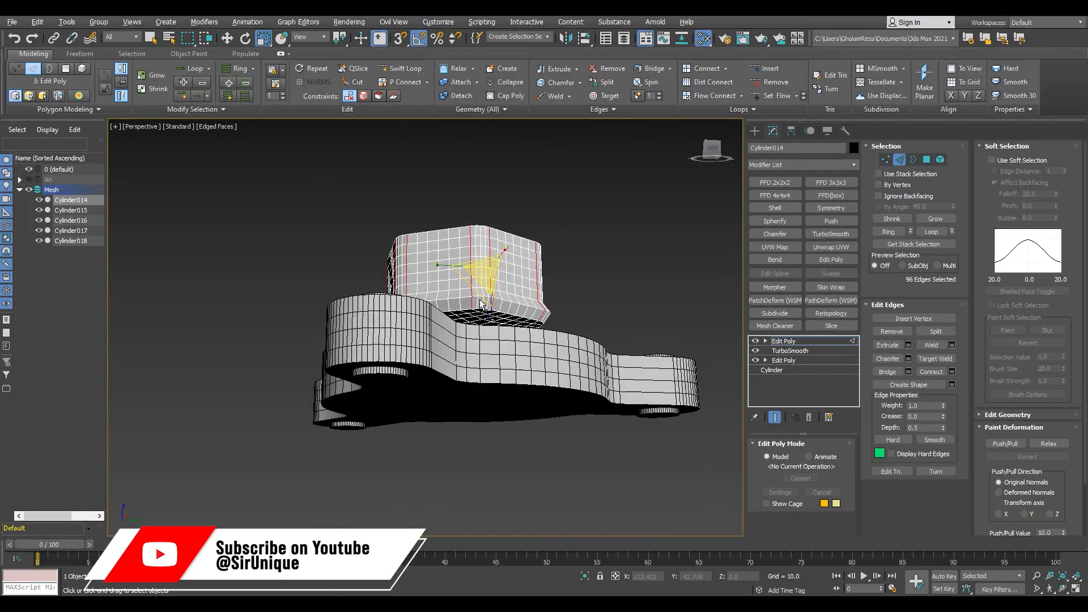
pyautogui.press('f')
pyautogui.press('F3')
pyautogui.press('4')
pyautogui.press('p')
pyautogui.keyDown('alt'); pyautogui.moveTo(644, 240); pyautogui.dragTo(464, 301, button='middle'); pyautogui.keyUp('alt')
pyautogui.press('F3')
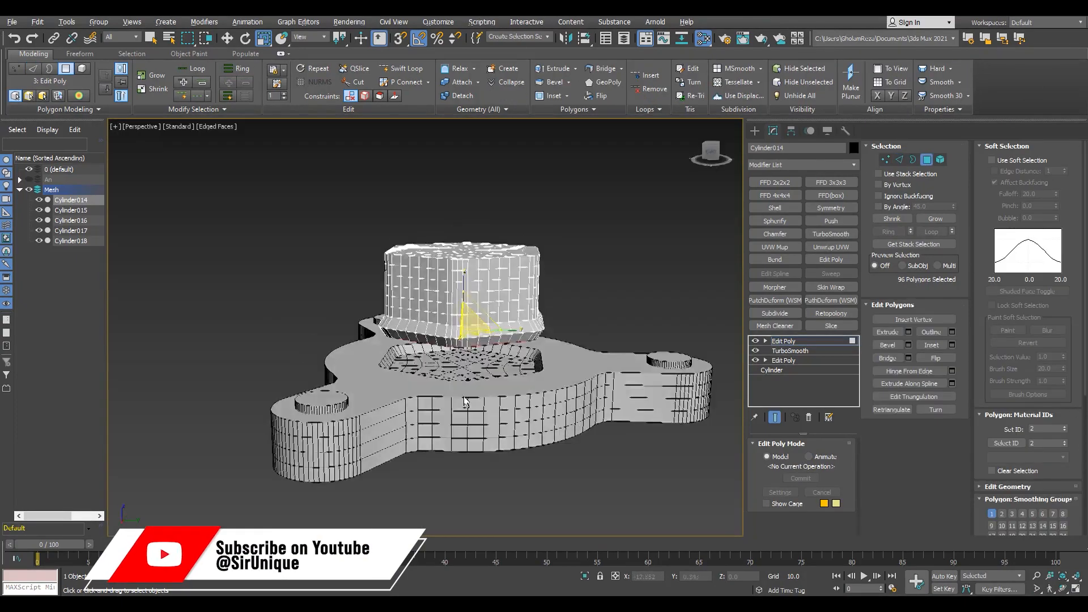
# Extrude the block's bottom polygons and pull them straight down through the body to form a long hexagonal shaft.
pyautogui.scroll(2, 465, 301)
pyautogui.hotkey('ctrl', 'shift', 'b')
pyautogui.click(436, 383)
pyautogui.scroll(2, 499, 362)
pyautogui.press('w')
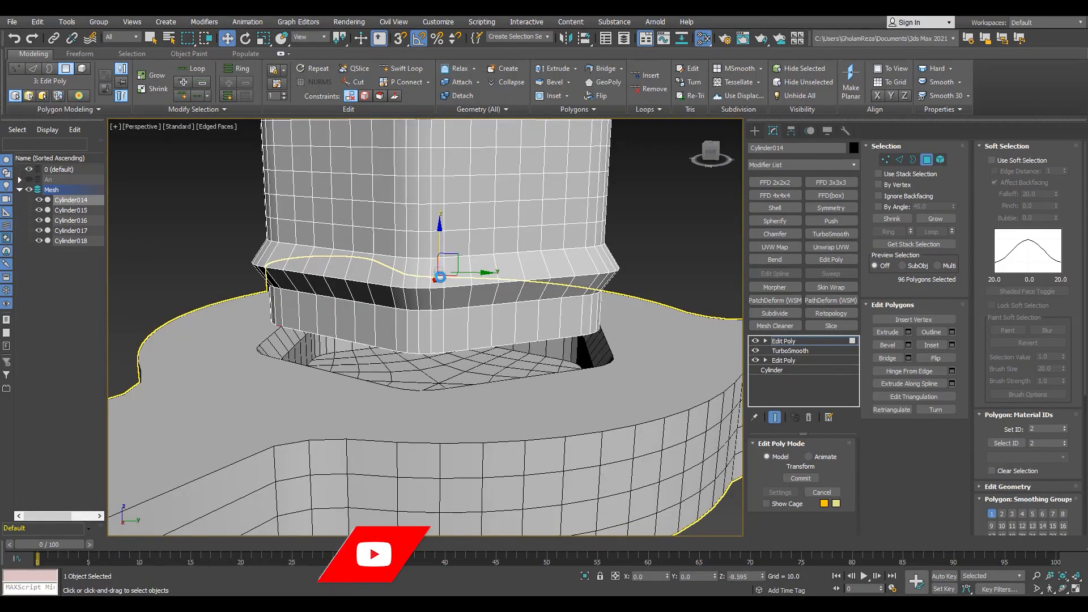
pyautogui.press('F3')
pyautogui.moveTo(439, 277); pyautogui.dragTo(437, 417)
pyautogui.press('F3')
# Lift the hexagonal block to about Z 78.5 and lower its widest flare edge loop slightly.
pyautogui.scroll(-4, 437, 416)
pyautogui.keyDown('alt'); pyautogui.moveTo(476, 396); pyautogui.dragTo(505, 324, button='middle'); pyautogui.keyUp('alt')
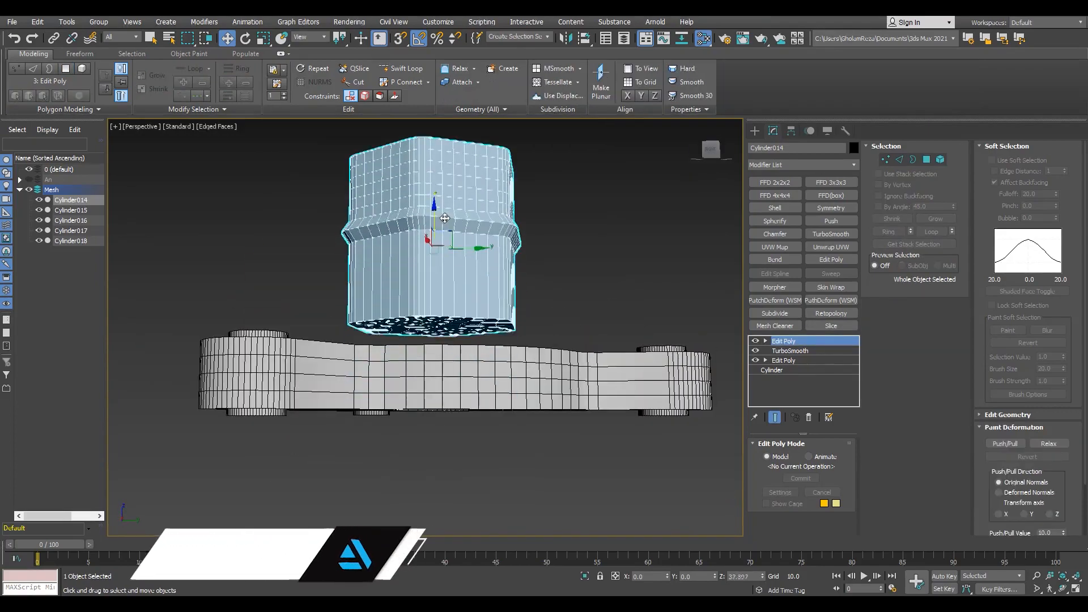
pyautogui.keyDown('alt'); pyautogui.moveTo(425, 317); pyautogui.dragTo(430, 283, button='middle'); pyautogui.keyUp('alt')
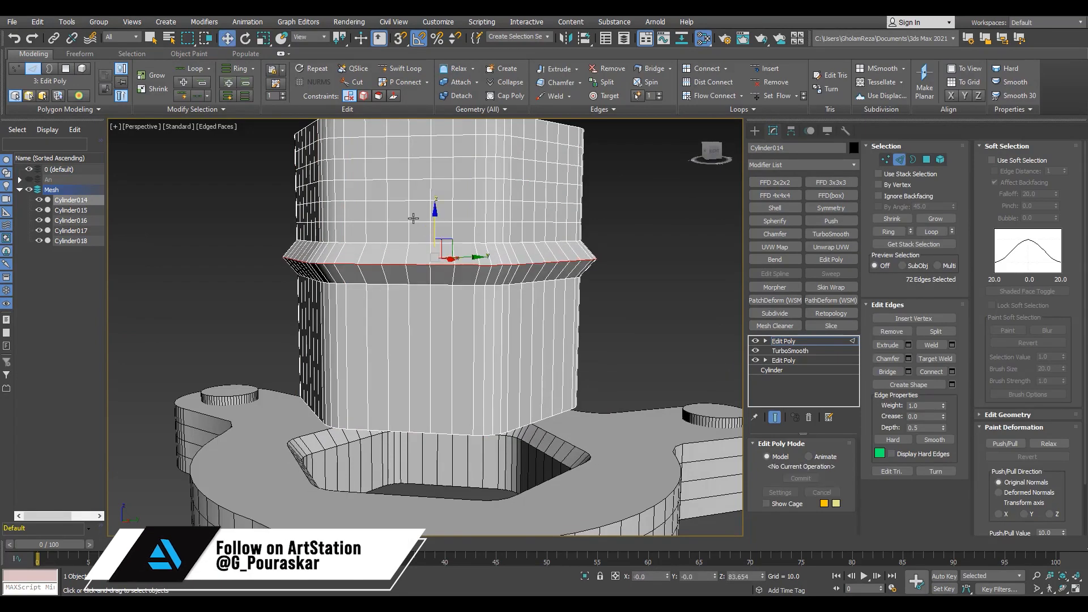
pyautogui.moveTo(437, 214); pyautogui.dragTo(437, 227)
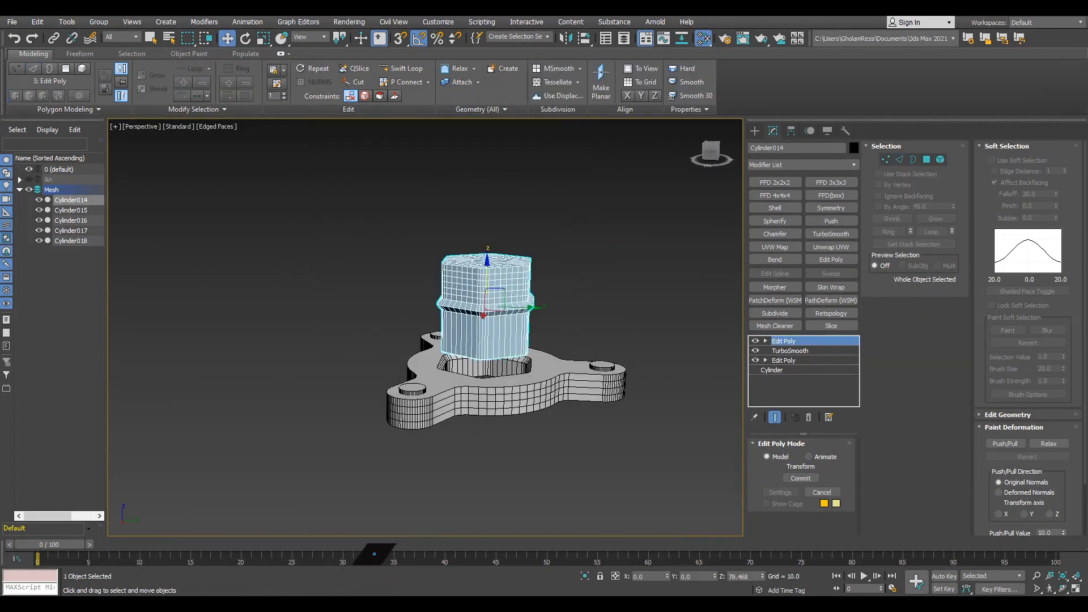
# Lift the pegs to about Z 60.7 and replace two of them with copies of the third rotated in -120° steps about the centre.
pyautogui.click(517, 365)
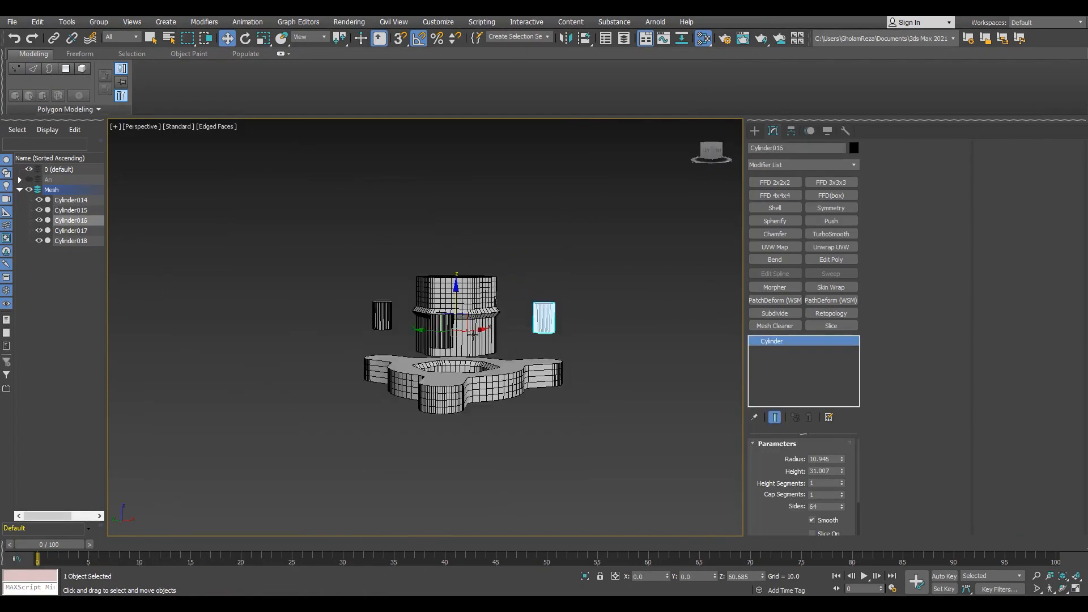
pyautogui.press('t')
pyautogui.moveTo(408, 384); pyautogui.dragTo(412, 346, button='middle')
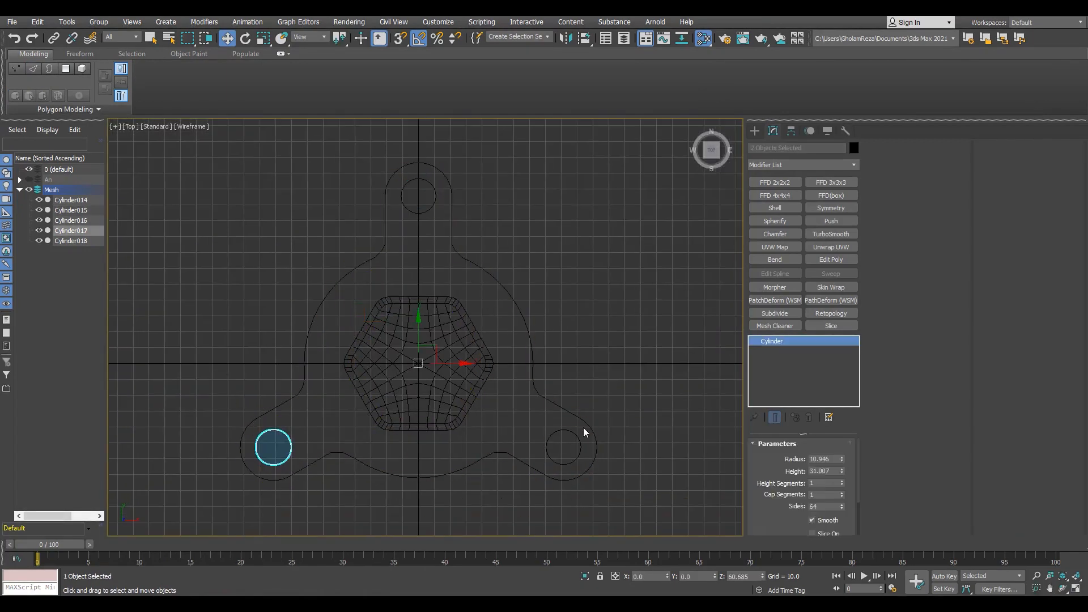
pyautogui.click(433, 205)
pyautogui.press('e')
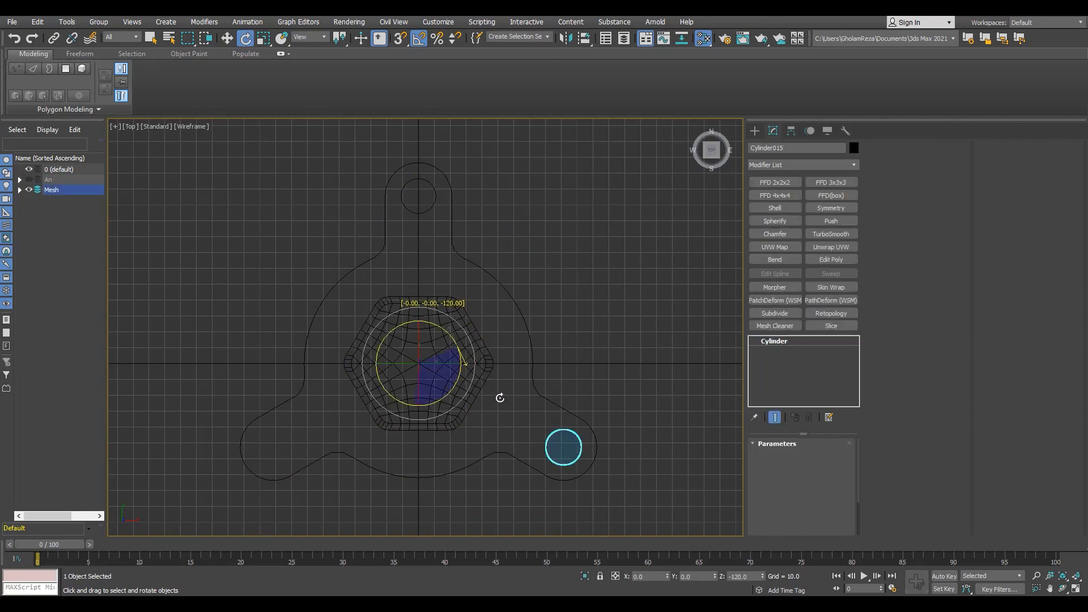
pyautogui.keyDown('shift'); pyautogui.moveTo(499, 398); pyautogui.dragTo(499, 398); pyautogui.keyUp('shift')
pyautogui.click(541, 355)
# Select the original peg in the perspective view and add an Edit Poly modifier to it.
pyautogui.hotkey('alt', 'w')
pyautogui.middleClick(668, 442)
pyautogui.hotkey('alt', 'w')
pyautogui.moveTo(640, 440)
pyautogui.keyDown('alt'); pyautogui.mouseDown(button='middle')
pyautogui.moveTo(396, 423)
pyautogui.moveTo(340, 396)
pyautogui.mouseUp(button='middle'); pyautogui.keyUp('alt')
pyautogui.keyDown('alt'); pyautogui.moveTo(567, 403); pyautogui.dragTo(449, 330, button='middle'); pyautogui.keyUp('alt')
pyautogui.hotkey('alt', 'w')
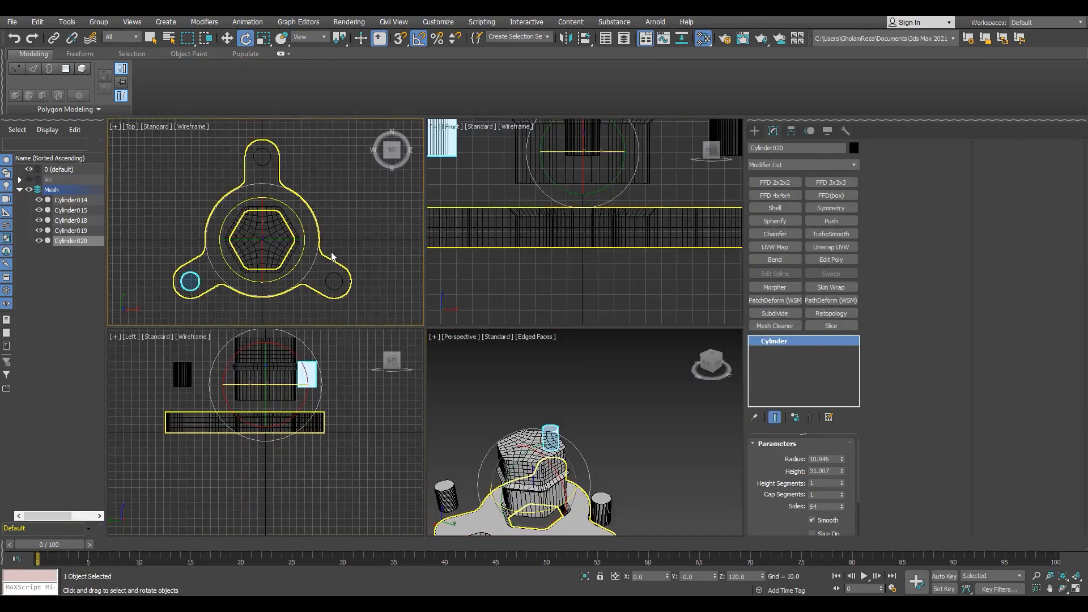
pyautogui.middleClick(560, 478)
pyautogui.hotkey('alt', 'w')
pyautogui.keyDown('alt'); pyautogui.moveTo(560, 478); pyautogui.dragTo(525, 352, button='middle'); pyautogui.keyUp('alt')
pyautogui.press('w')
pyautogui.scroll(3, 483, 358)
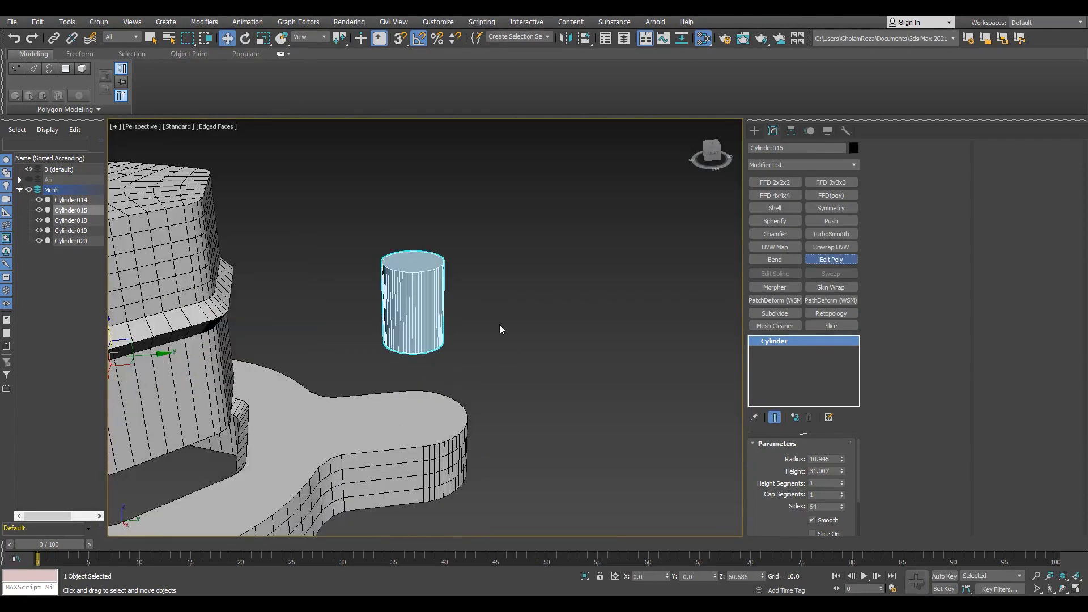
# Lower the peg's geometry slightly into the tab and place an edge loop around it at Z 25, level with the tab's top.
pyautogui.press('4')
pyautogui.moveTo(477, 384); pyautogui.dragTo(376, 266)
pyautogui.keyDown('alt'); pyautogui.moveTo(414, 416); pyautogui.dragTo(468, 356, button='middle'); pyautogui.keyUp('alt')
pyautogui.scroll(3, 469, 356)
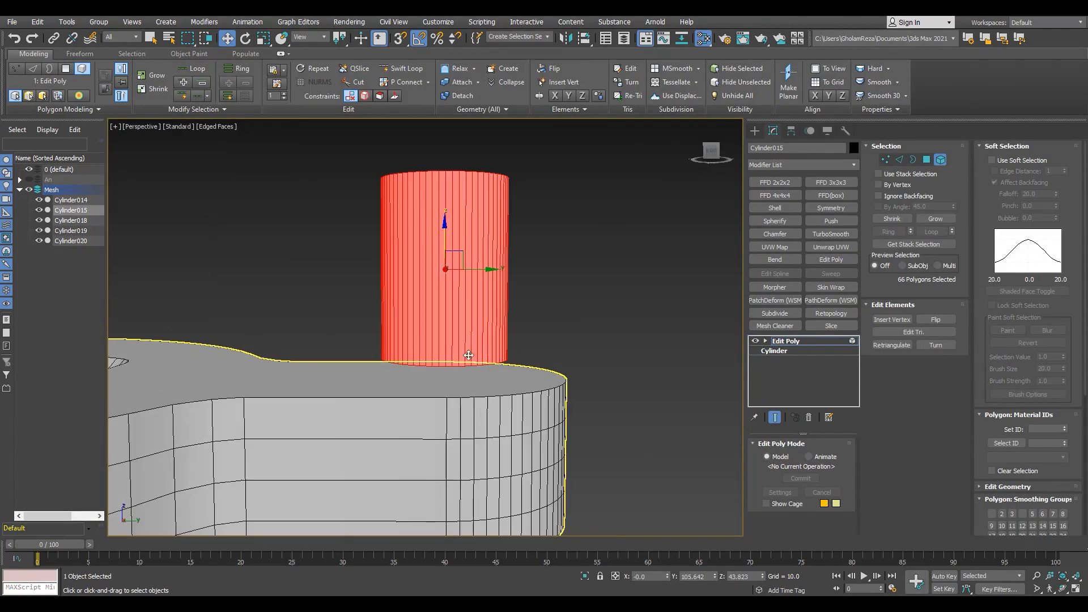
pyautogui.scroll(3, 477, 374)
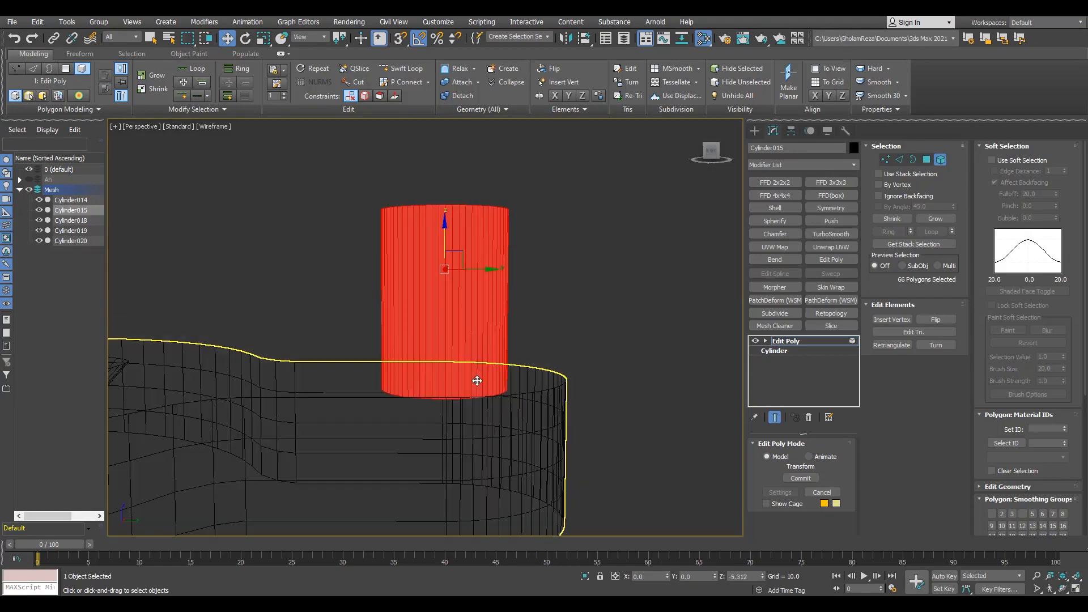
pyautogui.press('2')
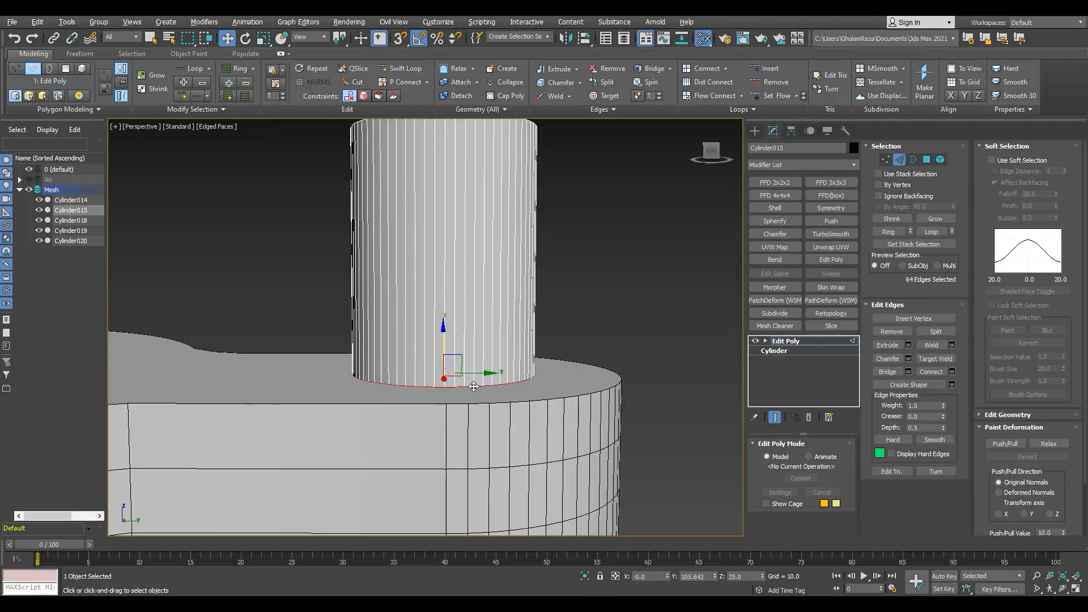
# Subtract the peg from the body to cut a round recess in the tab, and lift the peg to about Z 76.7.
pyautogui.click(826, 341)
pyautogui.click(573, 415)
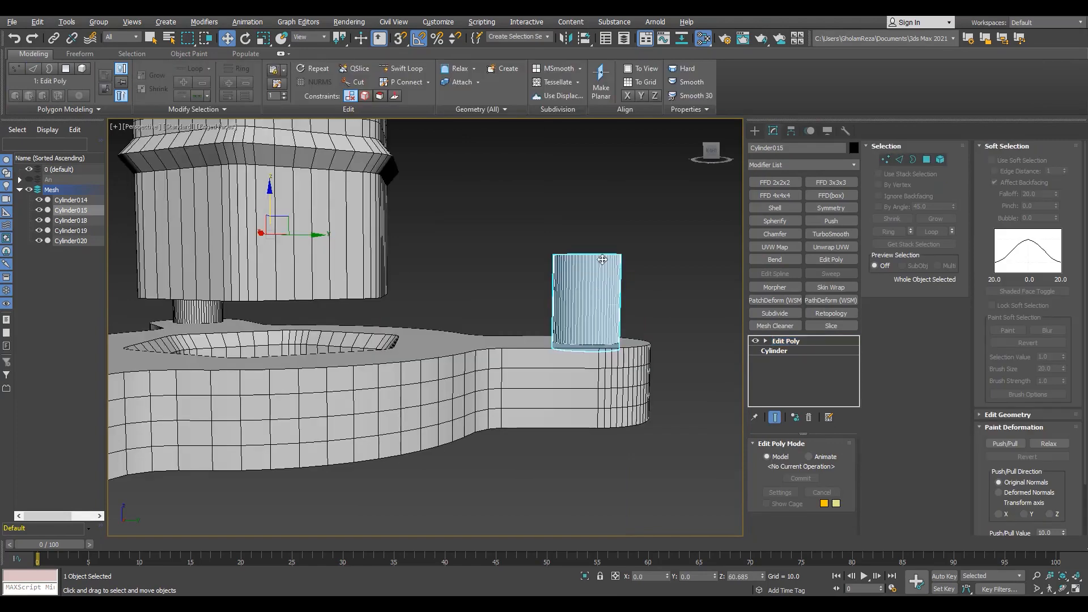
pyautogui.scroll(4, 623, 312)
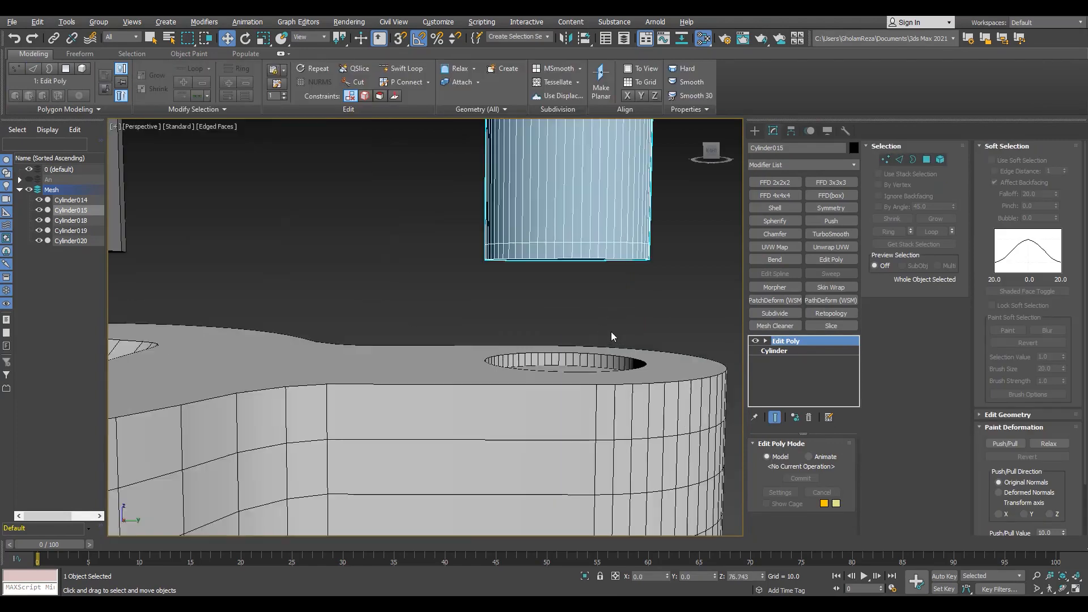
# Scale the peg's lower edge loop outward to about 113% to flare its base.
pyautogui.press('2')
pyautogui.scroll(3, 606, 243)
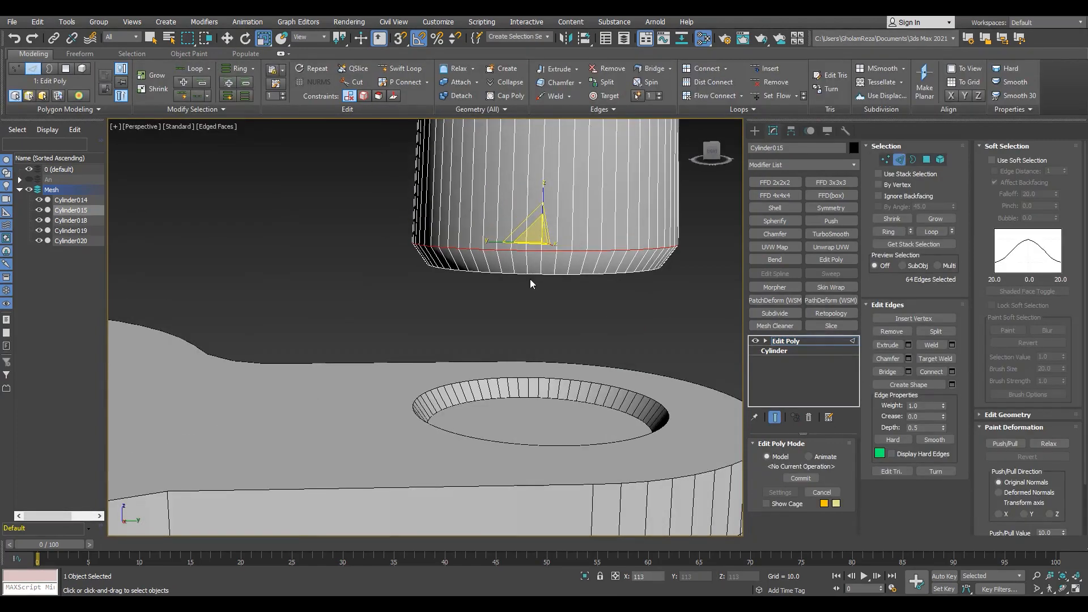
pyautogui.keyDown('alt'); pyautogui.moveTo(531, 283); pyautogui.dragTo(581, 281, button='middle'); pyautogui.keyUp('alt')
# Extrude the peg's bottom face and pull it straight down so the hole cuts deep through the tab.
pyautogui.press('4')
pyautogui.click(563, 263)
pyautogui.click(431, 383)
pyautogui.press('w')
pyautogui.moveTo(522, 249); pyautogui.dragTo(522, 284)
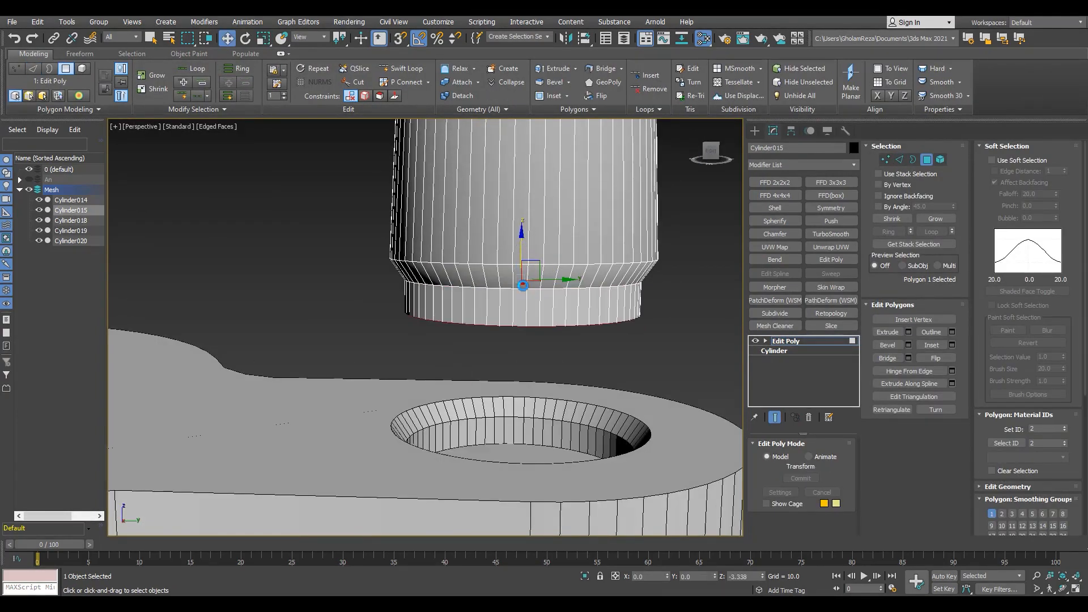
pyautogui.press('F3')
pyautogui.scroll(-4, 518, 210)
pyautogui.moveTo(517, 175); pyautogui.dragTo(517, 304)
pyautogui.press('F3')
pyautogui.moveTo(517, 304); pyautogui.dragTo(519, 356, button='middle')
# Lift the whole peg to about Z 117.5 and inspect its shape and hole with the mesh edges hidden.
pyautogui.click(792, 342)
pyautogui.scroll(-2, 532, 302)
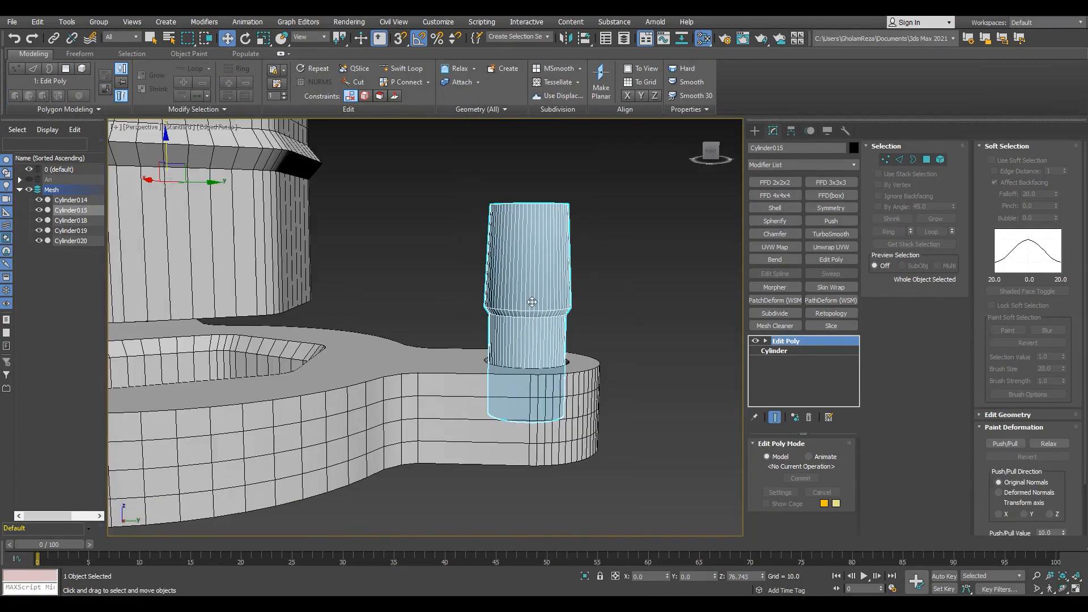
pyautogui.moveTo(535, 317); pyautogui.dragTo(535, 216)
pyautogui.keyDown('alt'); pyautogui.moveTo(535, 217); pyautogui.dragTo(490, 357, button='middle'); pyautogui.keyUp('alt')
pyautogui.press('F4')
pyautogui.scroll(-2, 490, 358)
pyautogui.scroll(5, 551, 246)
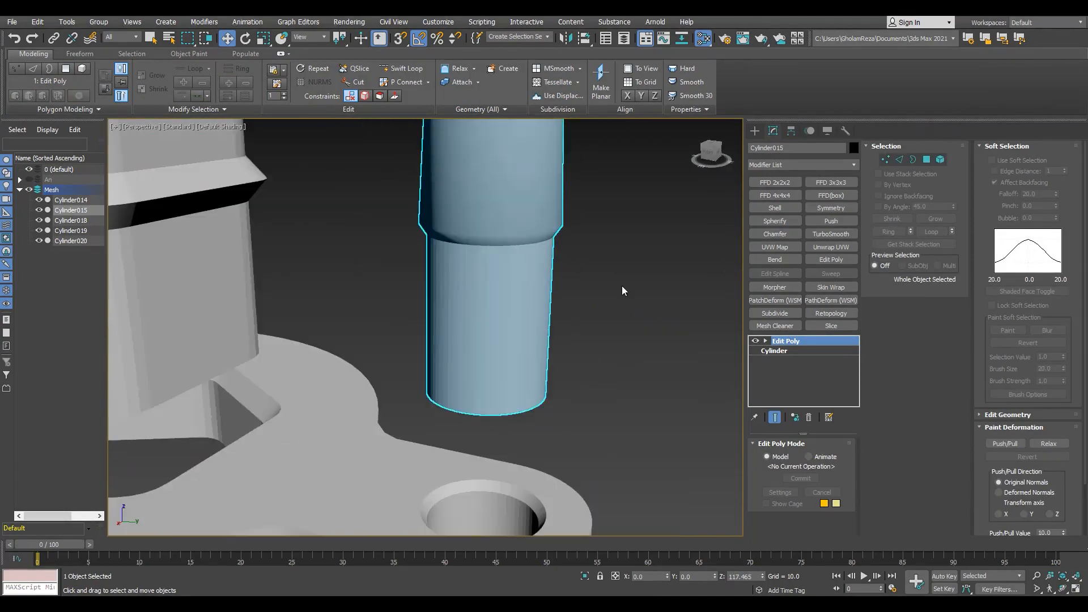
# Try to scale the ring of side polygons on the peg's upper part to about 105%.
pyautogui.press('F4')
pyautogui.press('4')
pyautogui.click(505, 213)
pyautogui.keyDown('shift'); pyautogui.click(501, 214); pyautogui.keyUp('shift')
pyautogui.moveTo(500, 213); pyautogui.dragTo(517, 241, button='middle')
pyautogui.press('r')
pyautogui.moveTo(513, 164); pyautogui.dragTo(513, 152)
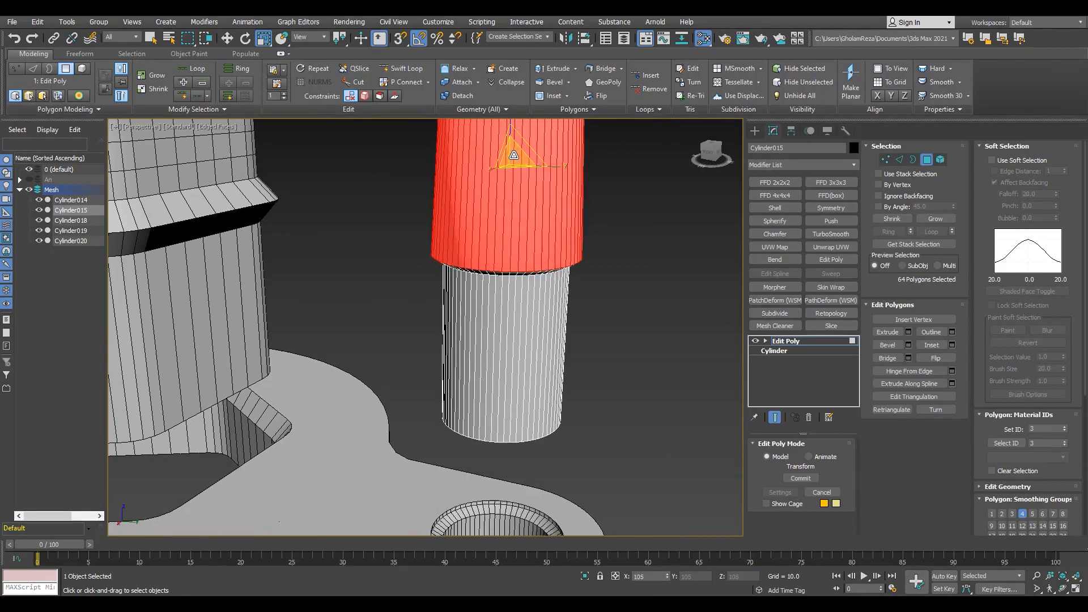
pyautogui.hotkey('ctrl', 'z')
# Scale the peg's flare edge loop outward to about 111% and lower the loop beneath it by about 0.5.
pyautogui.scroll(-3, 519, 272)
pyautogui.press('2')
pyautogui.scroll(3, 527, 262)
pyautogui.doubleClick(518, 262)
pyautogui.scroll(-3, 515, 265)
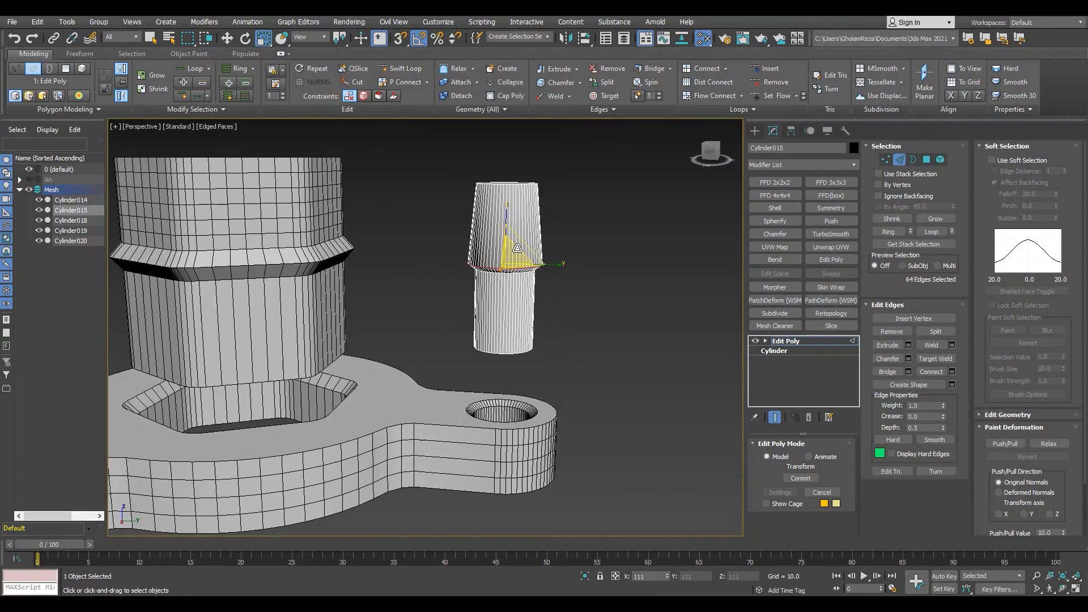
pyautogui.scroll(4, 510, 272)
pyautogui.press('w')
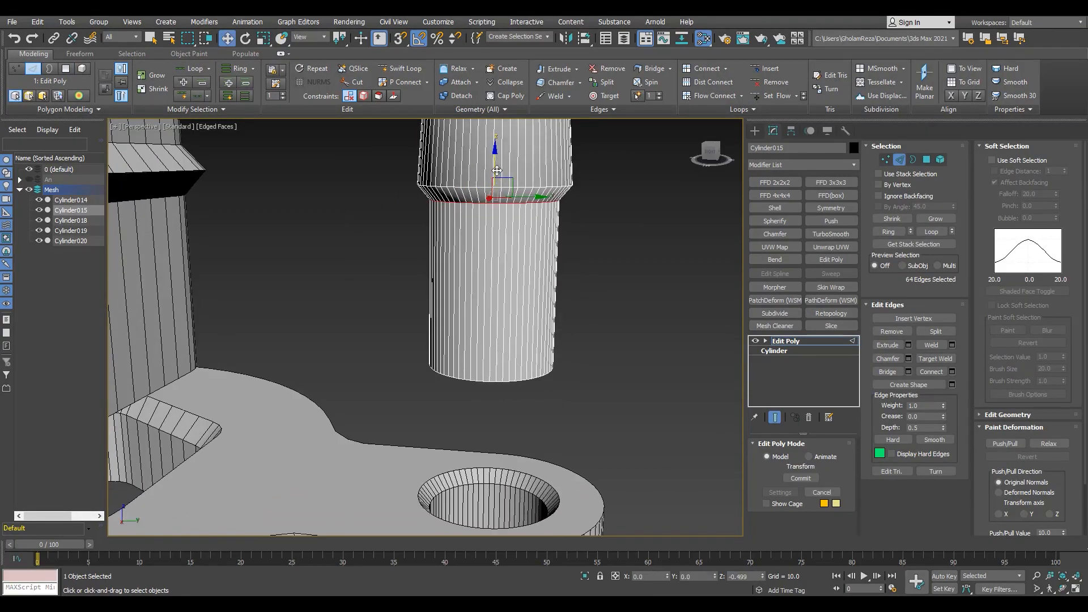
# Isolate the cut three-tab body as an editable poly and add a Slice modifier to it.
pyautogui.press('F4')
pyautogui.scroll(-4, 522, 316)
pyautogui.click(344, 403)
pyautogui.keyDown('alt'); pyautogui.moveTo(344, 402); pyautogui.dragTo(371, 400, button='middle'); pyautogui.keyUp('alt')
pyautogui.moveTo(371, 400); pyautogui.dragTo(379, 400, button='middle')
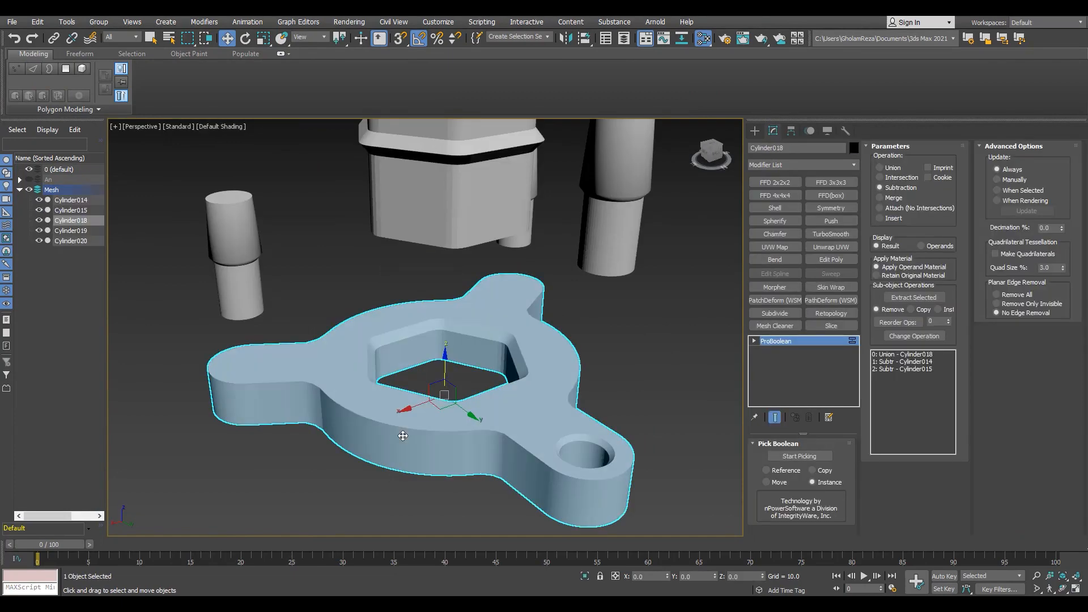
pyautogui.press('F4')
pyautogui.hotkey('alt', 'w')
pyautogui.hotkey('alt', 'w')
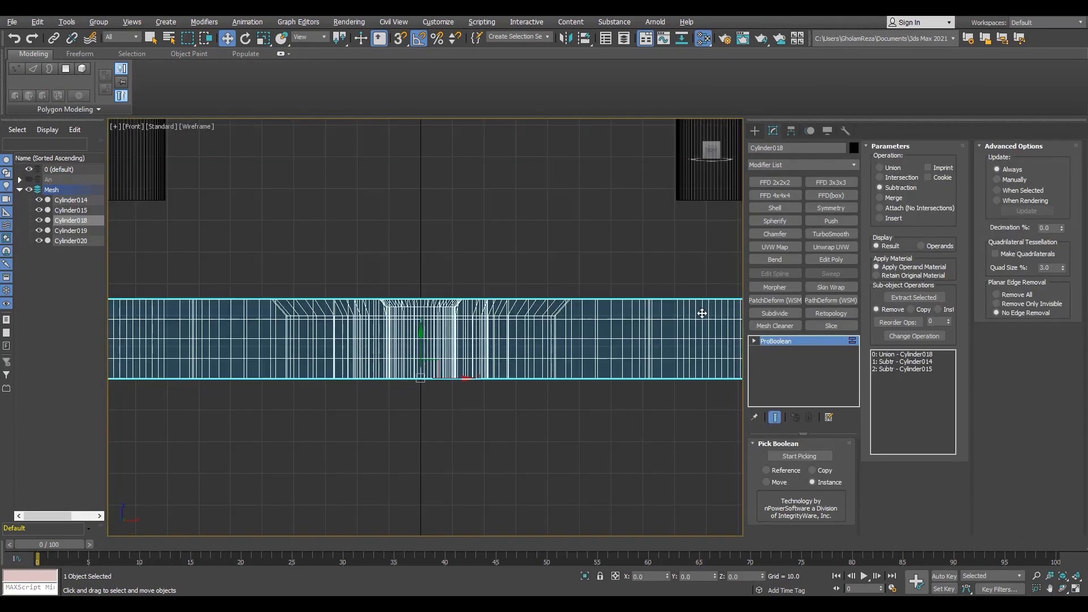
pyautogui.click(756, 131)
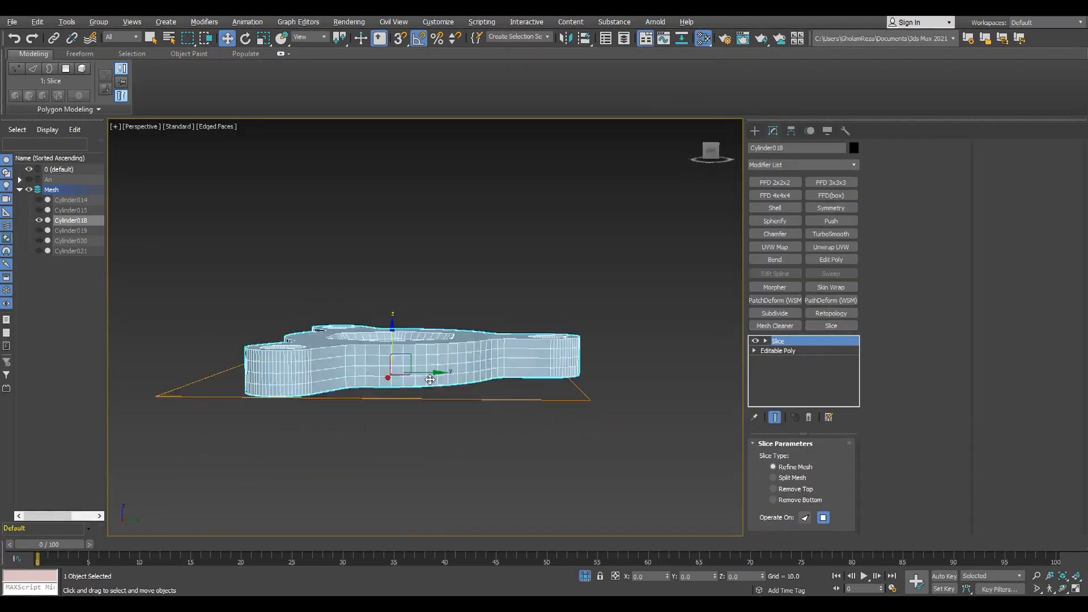
pyautogui.press('f')
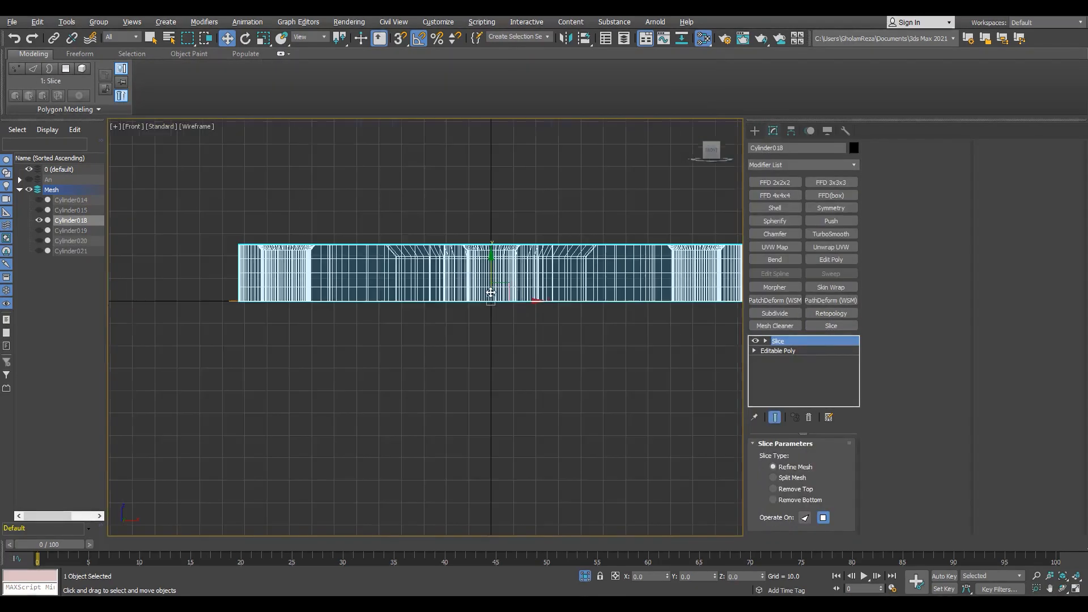